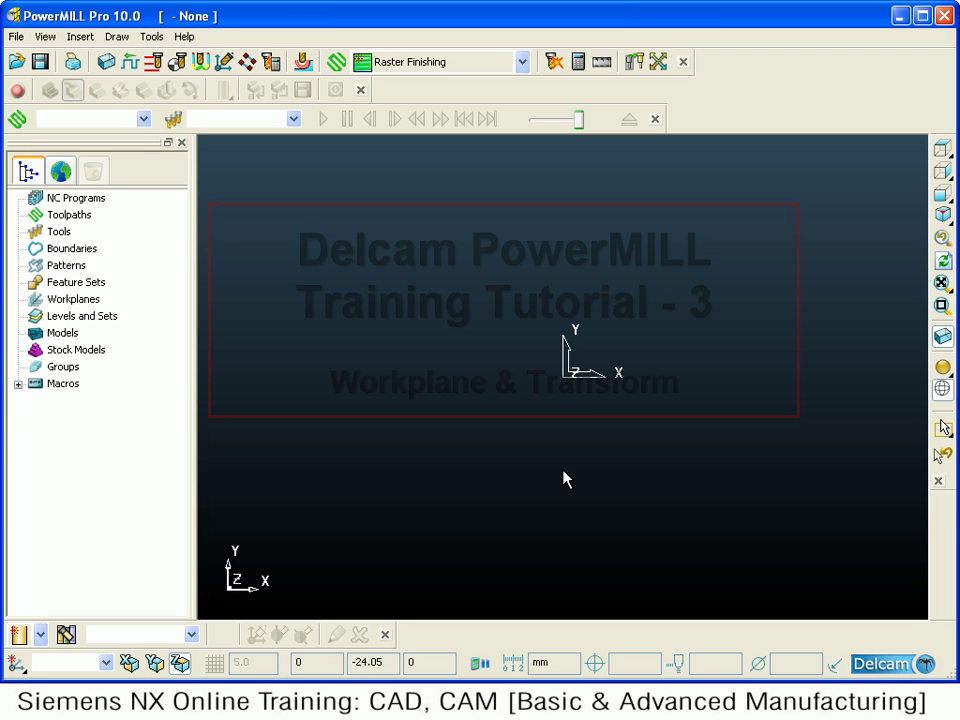
Import die.dgk from the examples folder and display it shaded in an isometric view
right_click(62, 333)
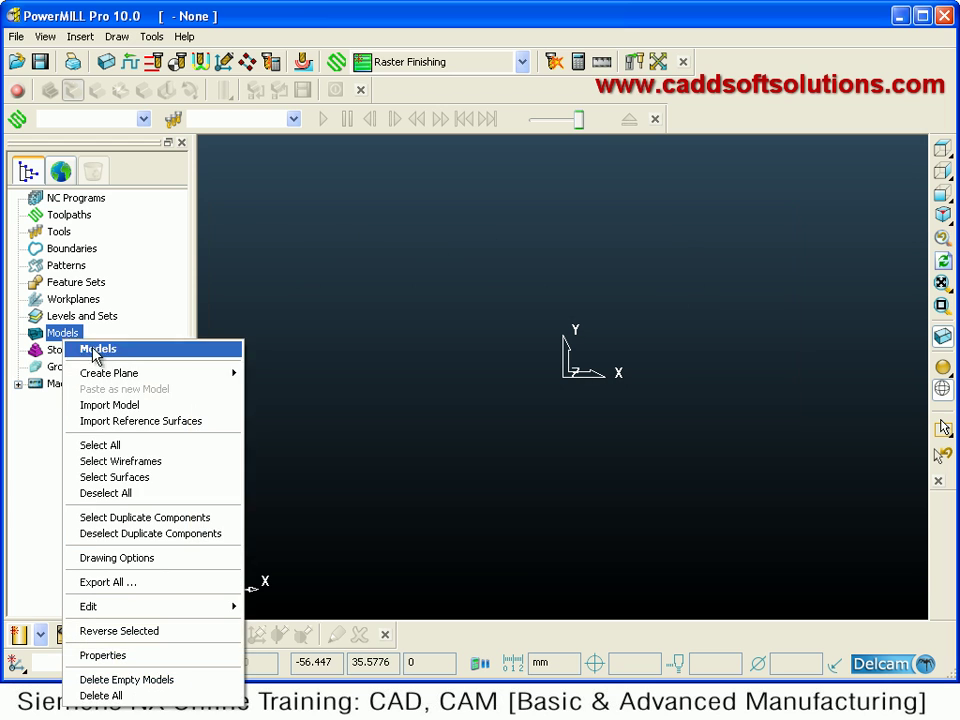
click(128, 404)
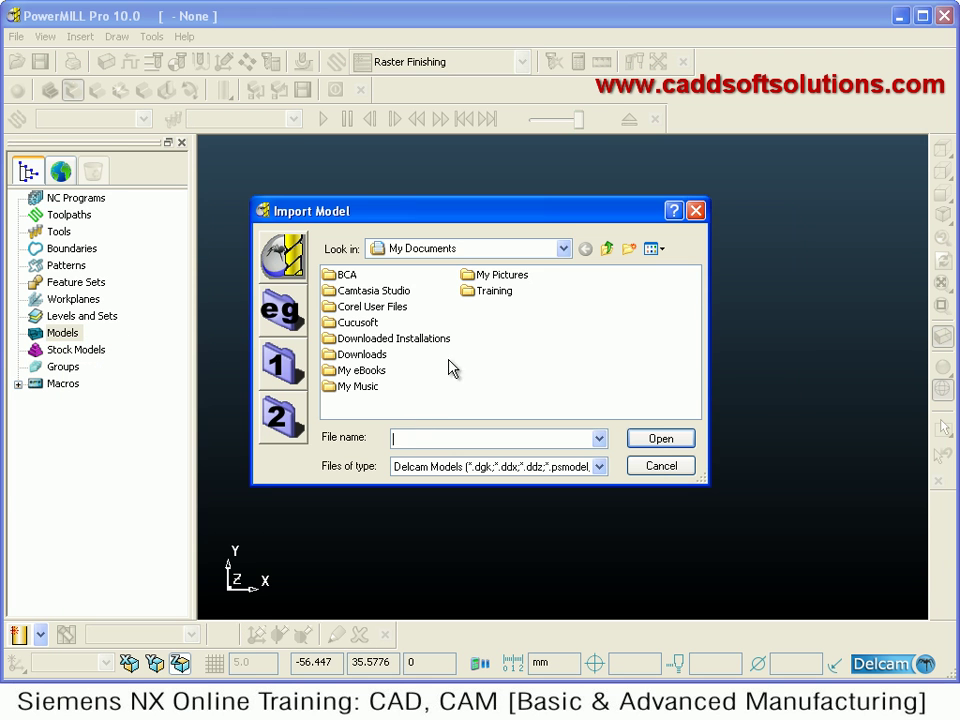
click(281, 305)
click(603, 307)
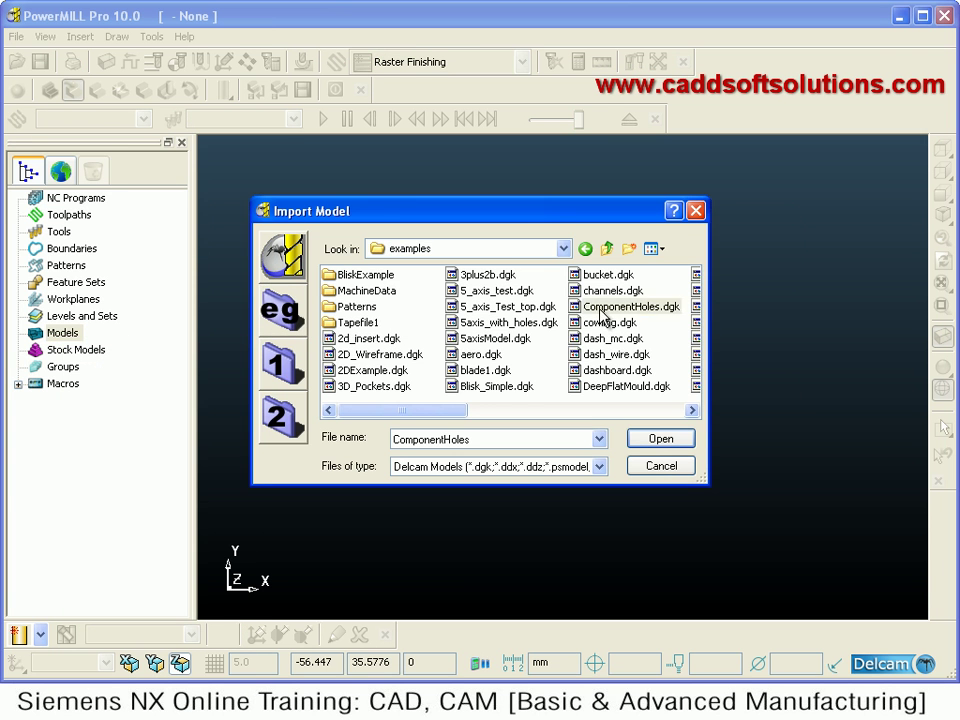
key(Down)
key(Down)
key(Down)
key(Down)
key(Down)
key(Down)
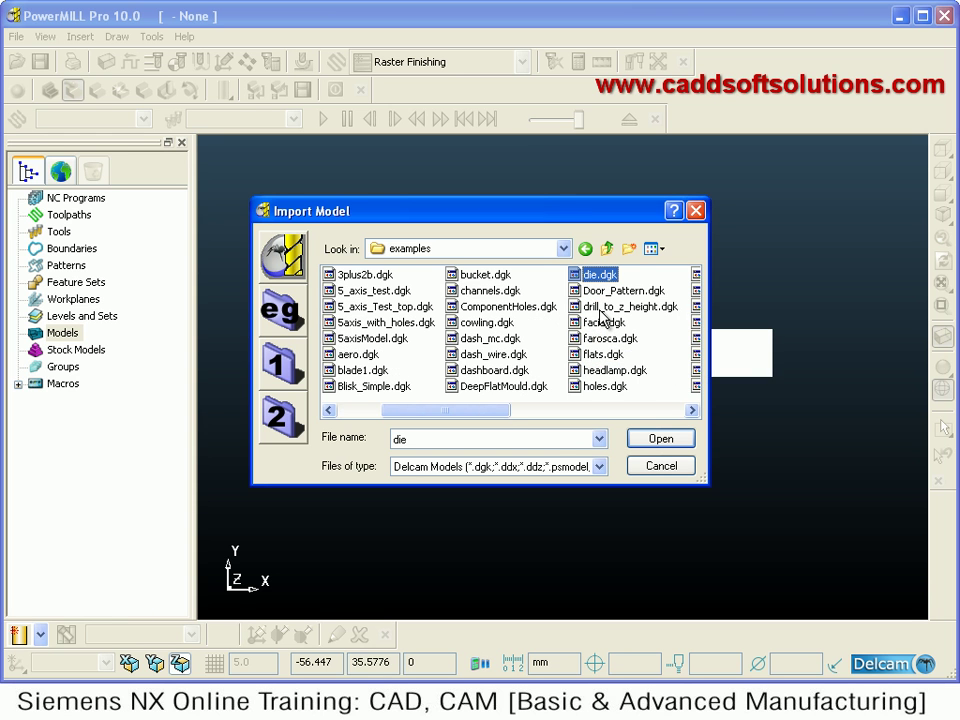
click(662, 440)
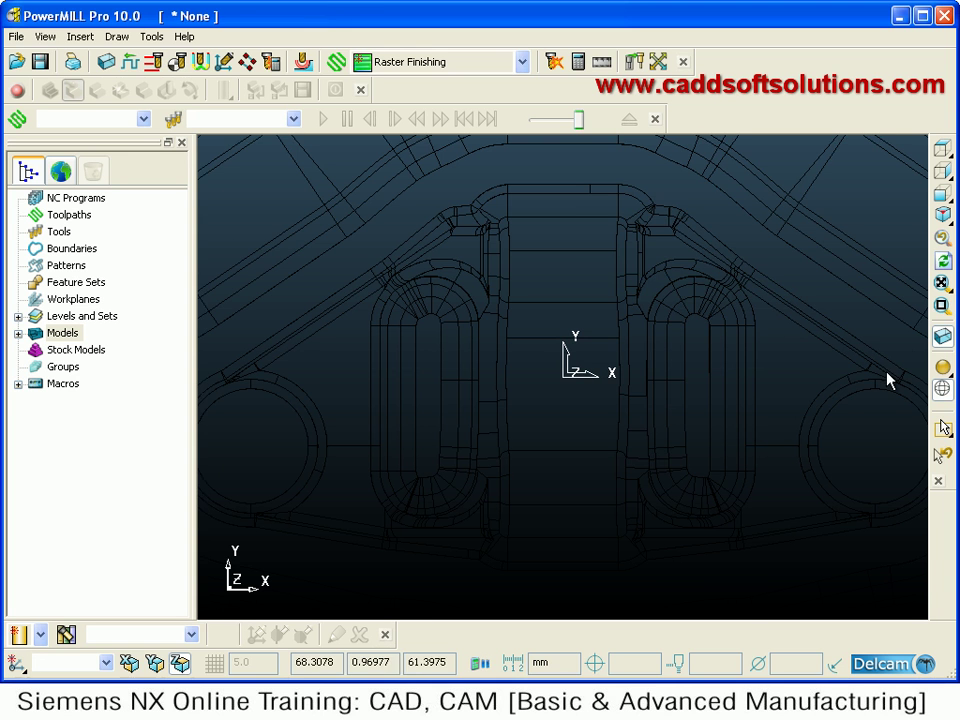
click(942, 367)
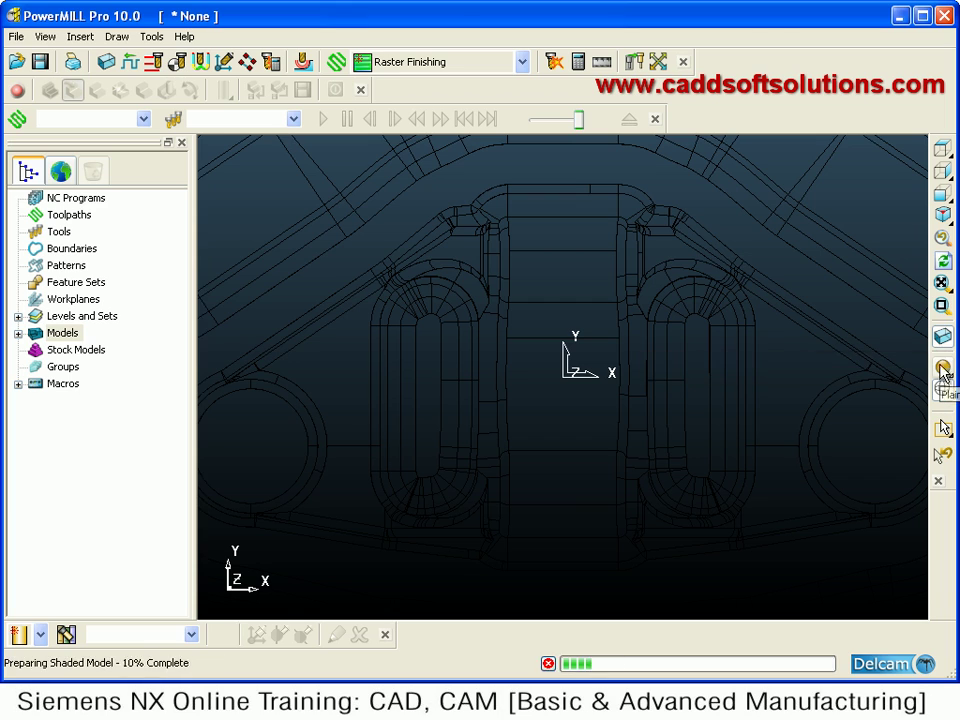
click(943, 214)
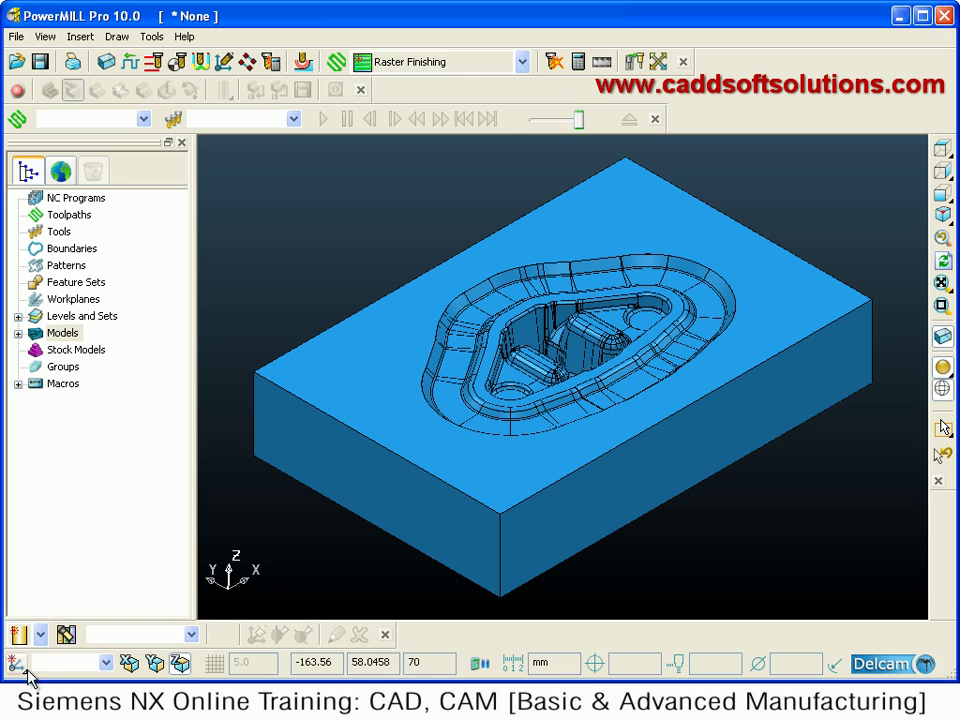
Place a workplane at the block's front top corner (-180, -118.59, 70)
mouse_move(22, 676)
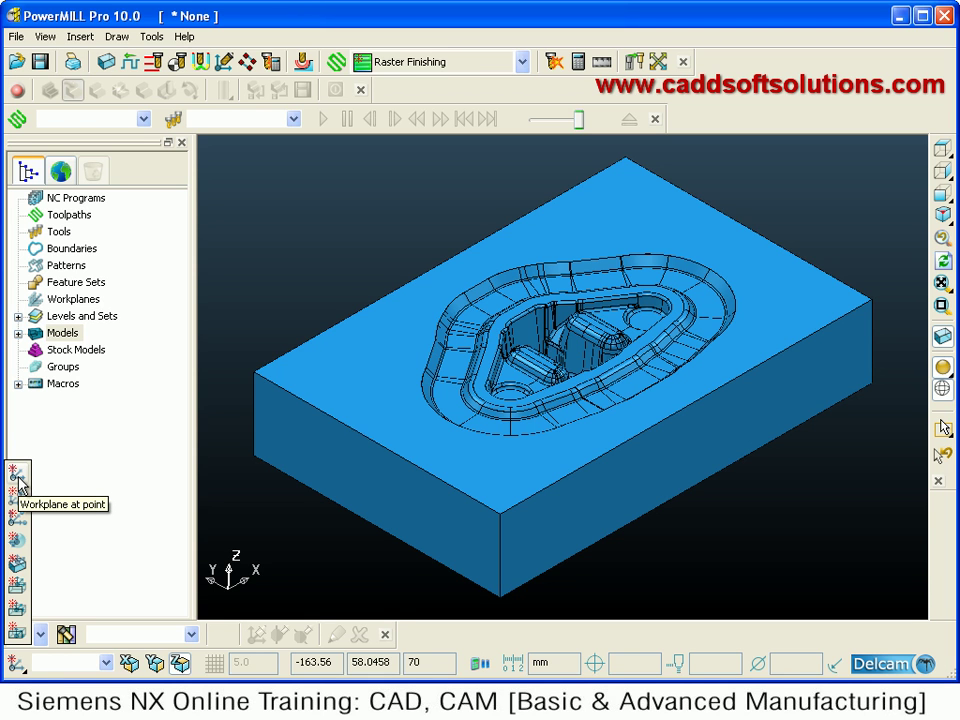
click(19, 480)
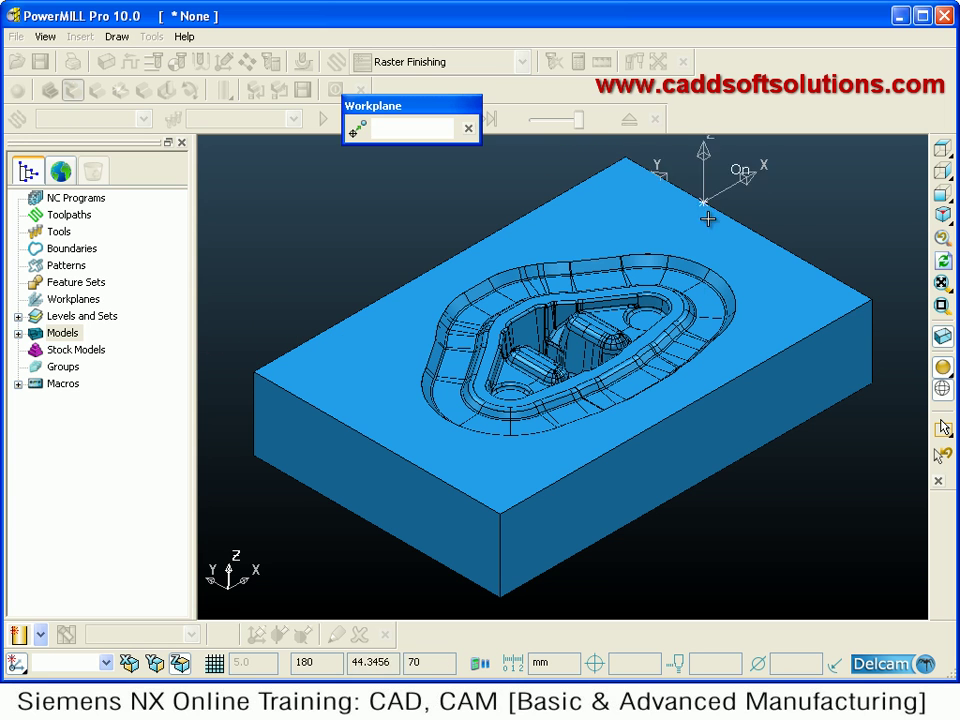
click(498, 507)
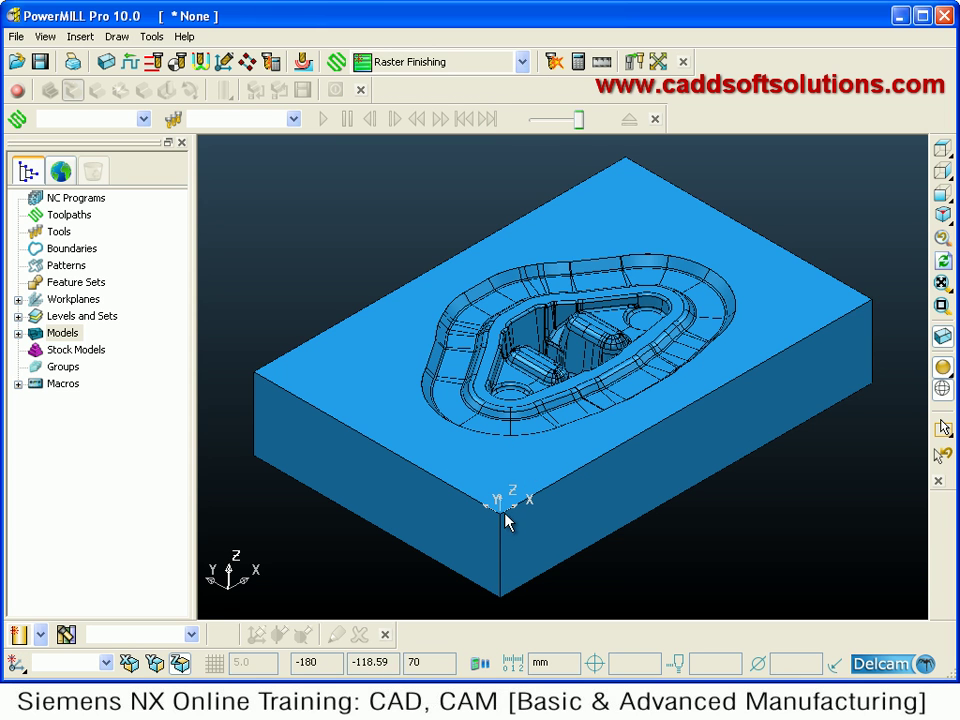
Activate workplane 1 from the Workplanes list in the explorer
click(17, 301)
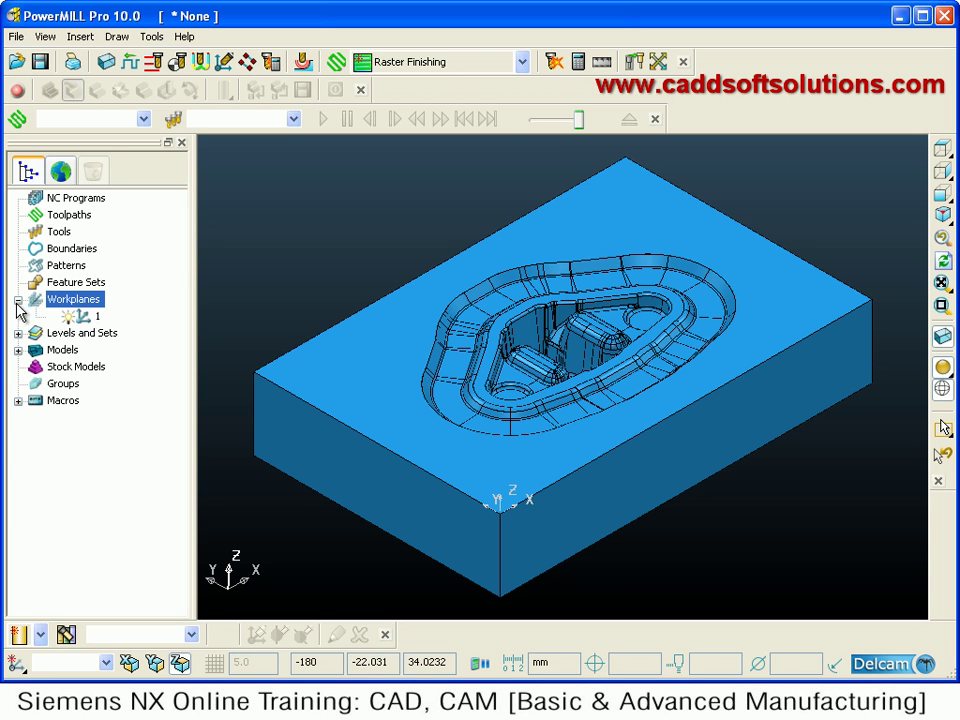
right_click(92, 320)
click(127, 363)
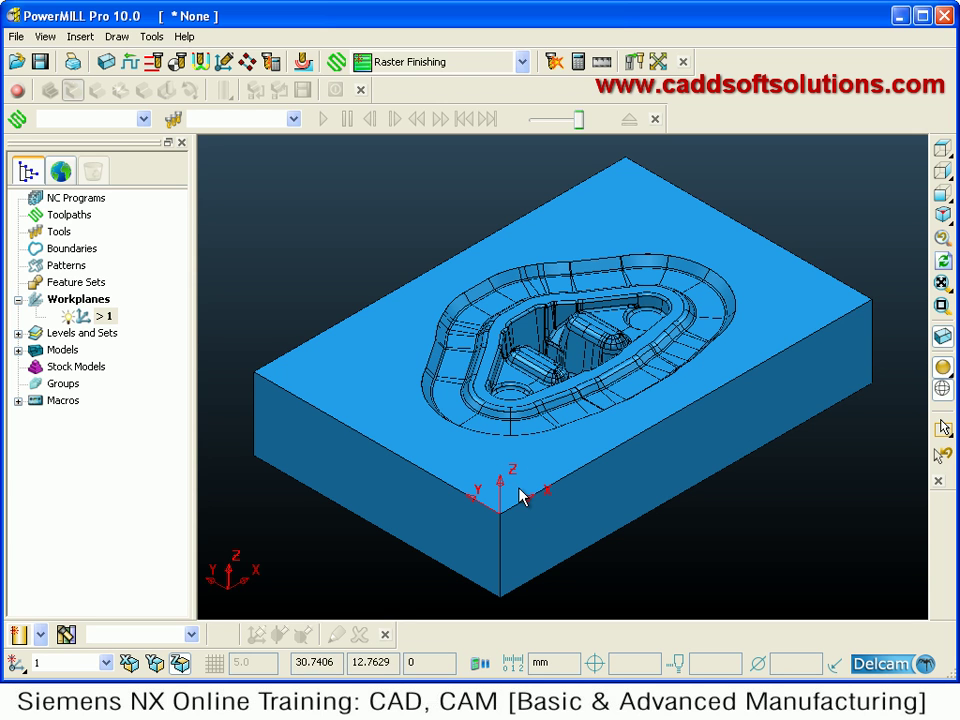
mouse_move(18, 632)
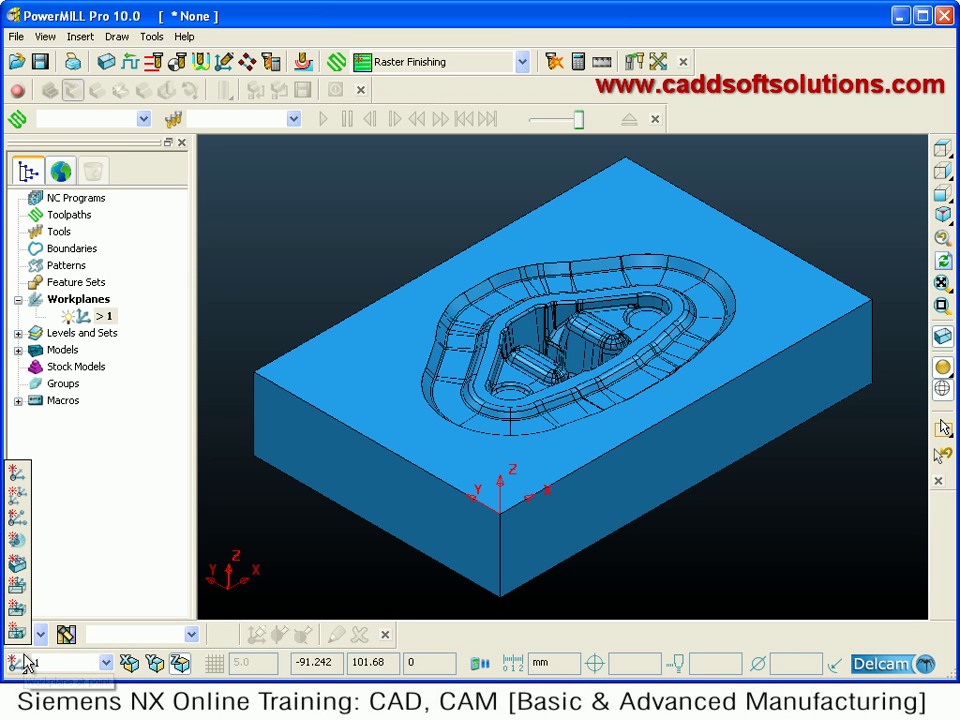
Place workplanes 2, 3 and 4 on the block's left, right and back top corners
click(18, 508)
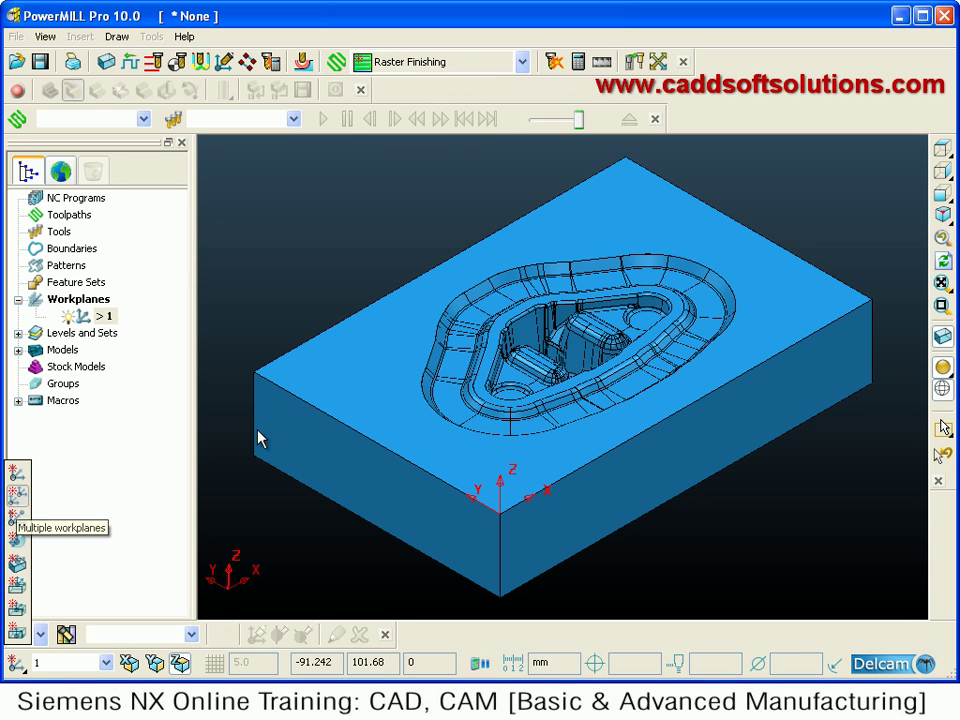
click(256, 373)
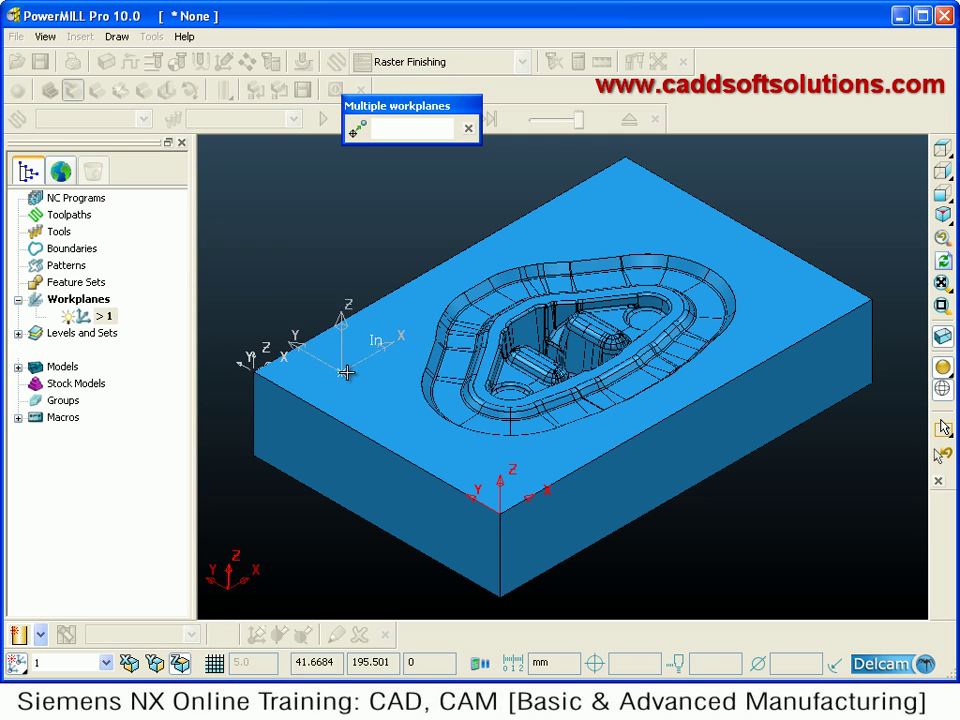
click(864, 303)
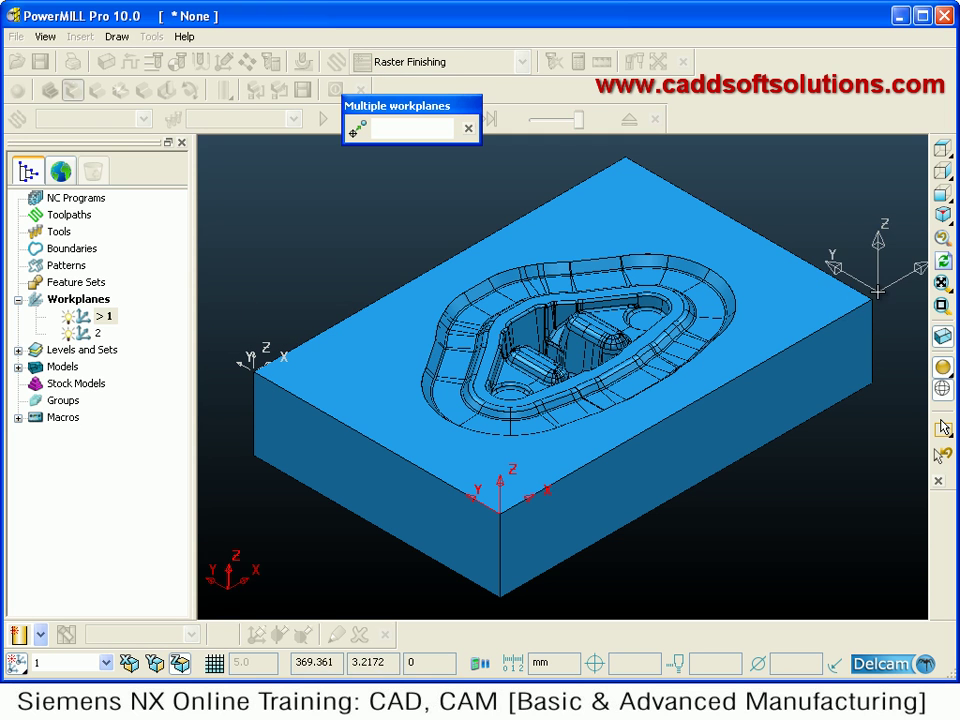
click(868, 300)
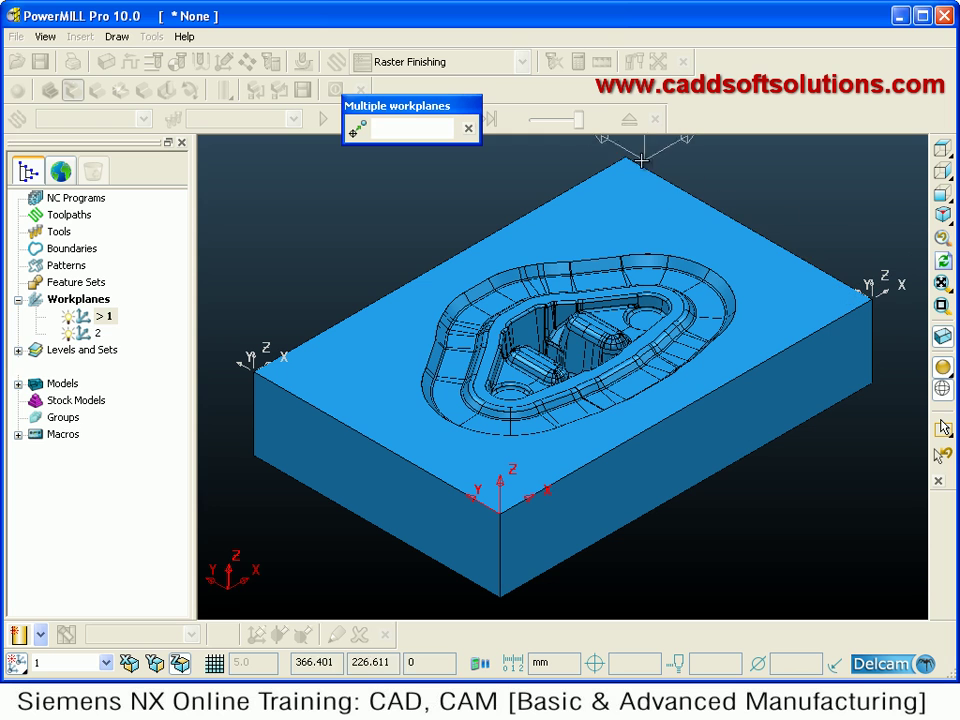
click(622, 158)
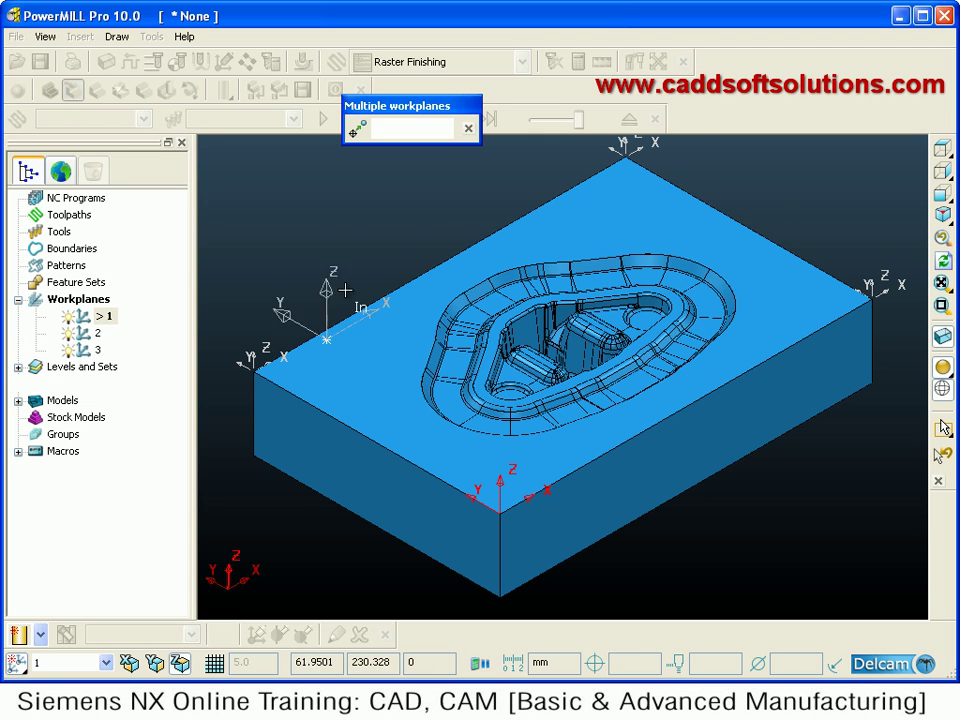
click(471, 131)
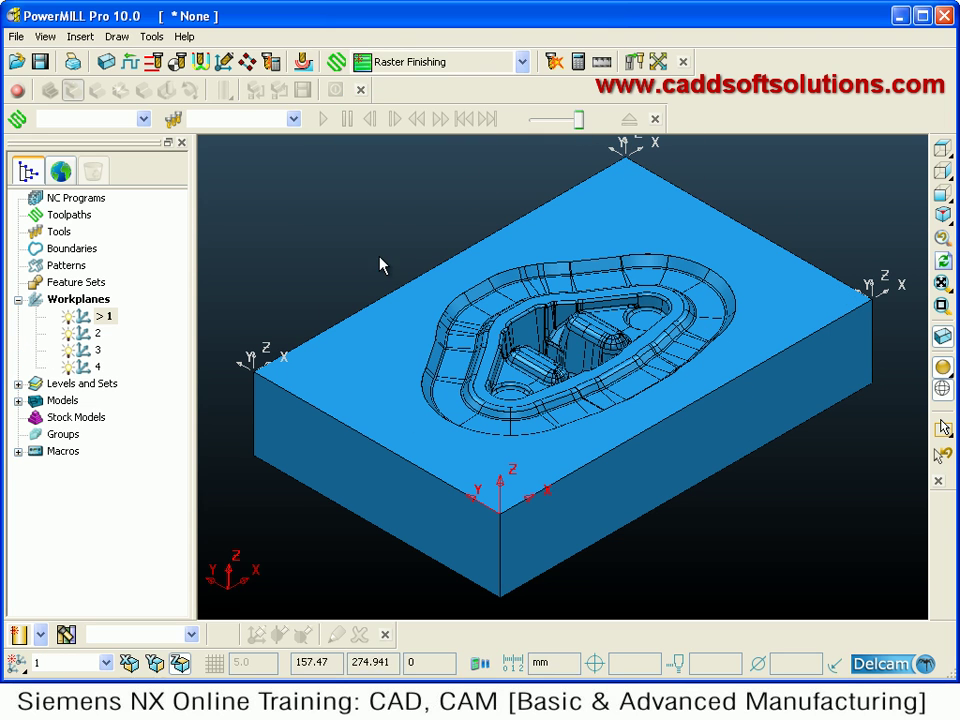
Activate workplane 3, then delete workplanes 1 through 4 together
right_click(90, 352)
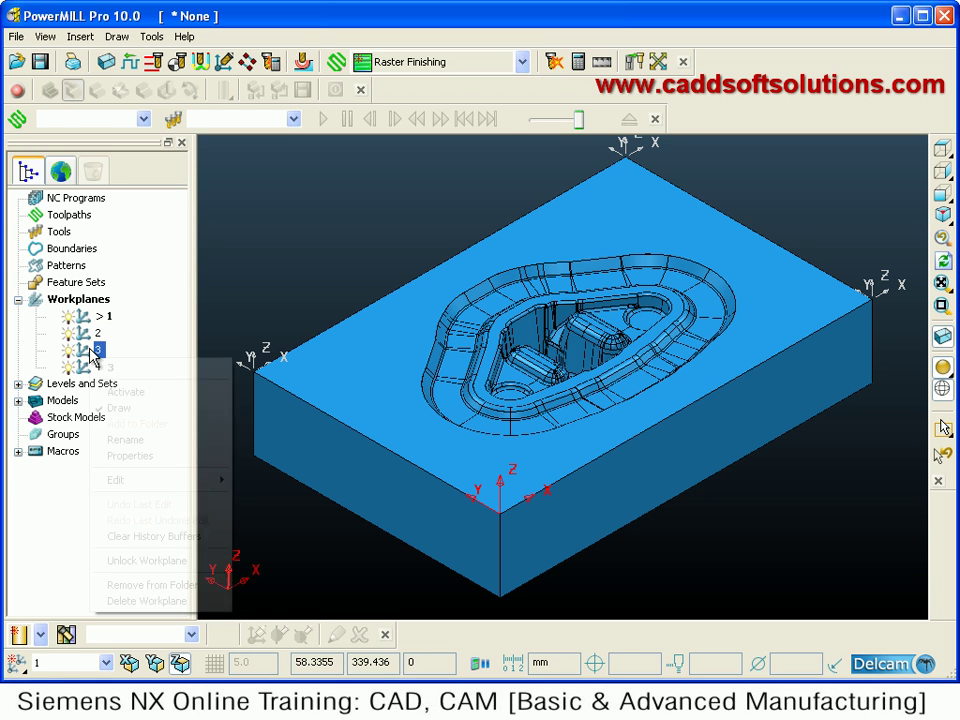
click(128, 392)
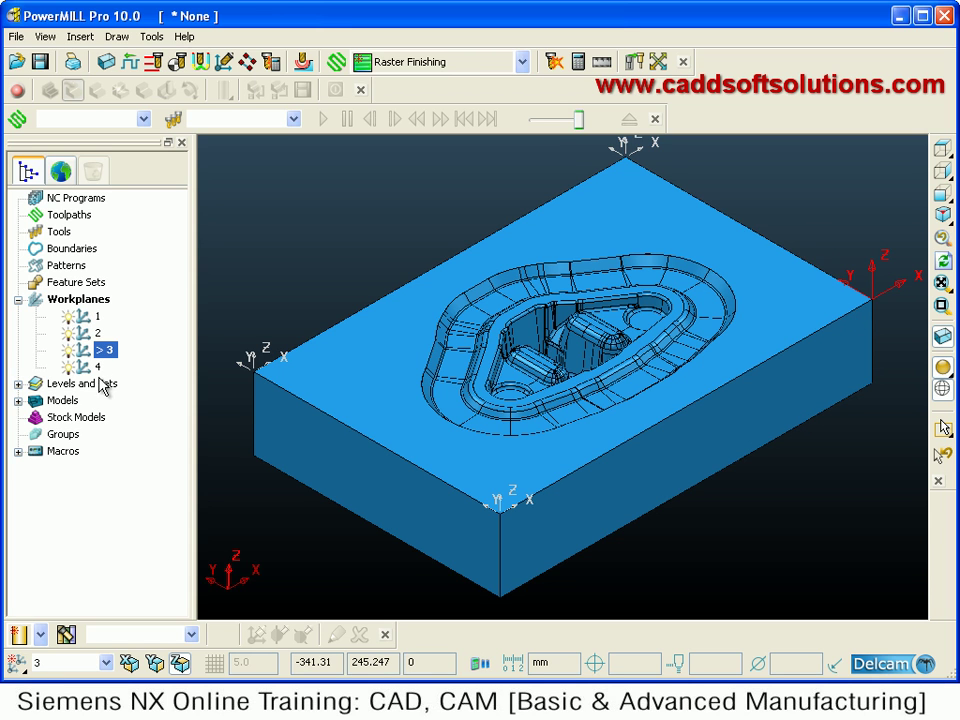
click(96, 317)
shift+click(99, 367)
right_click(97, 342)
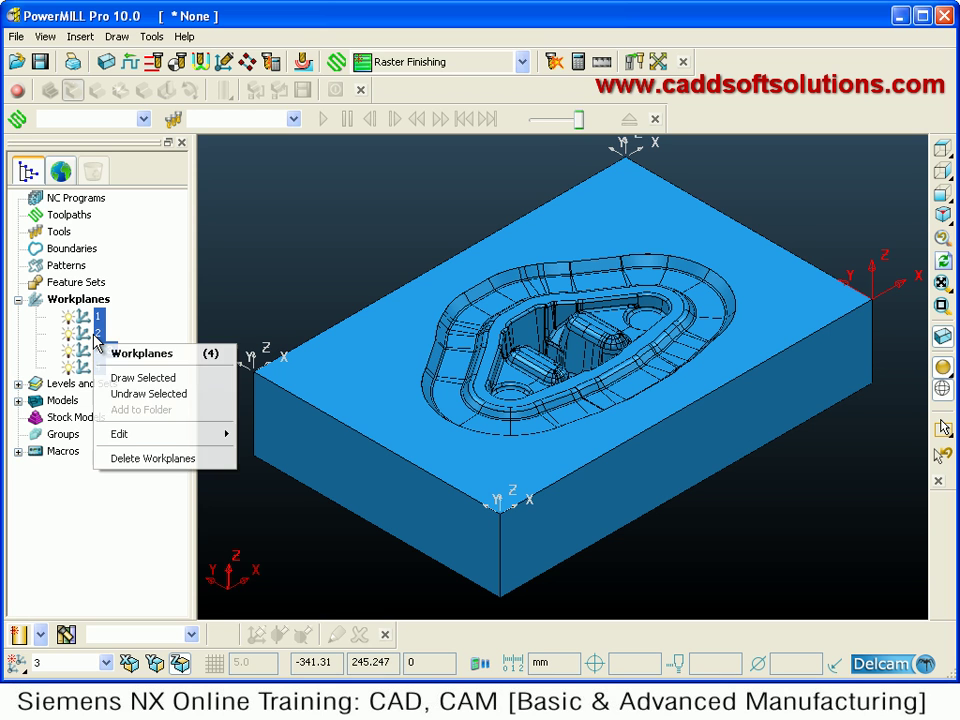
click(147, 462)
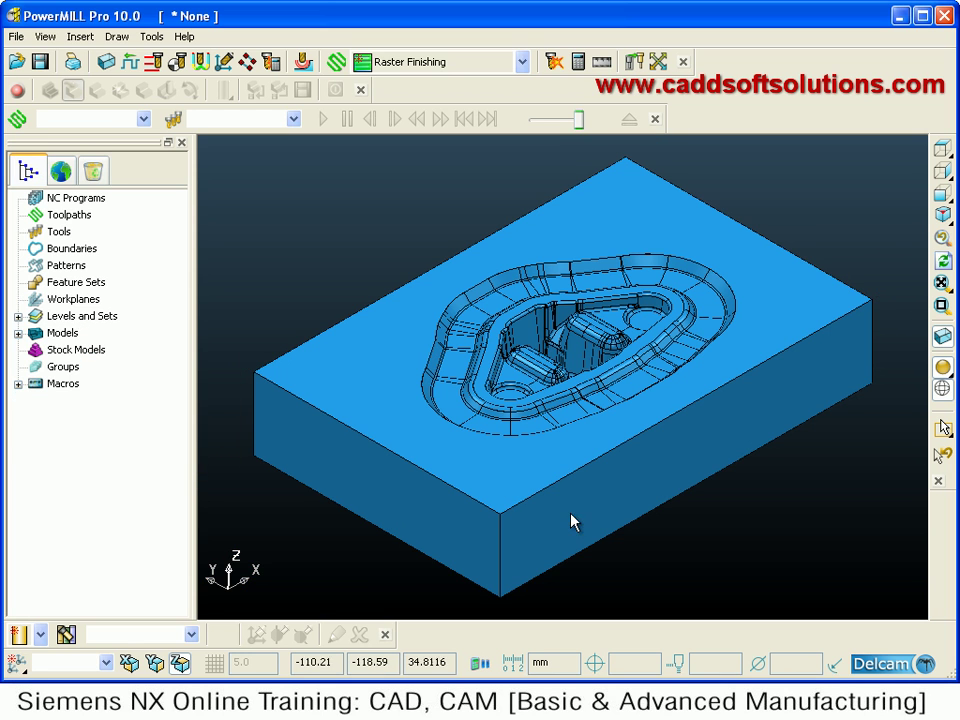
mouse_move(16, 663)
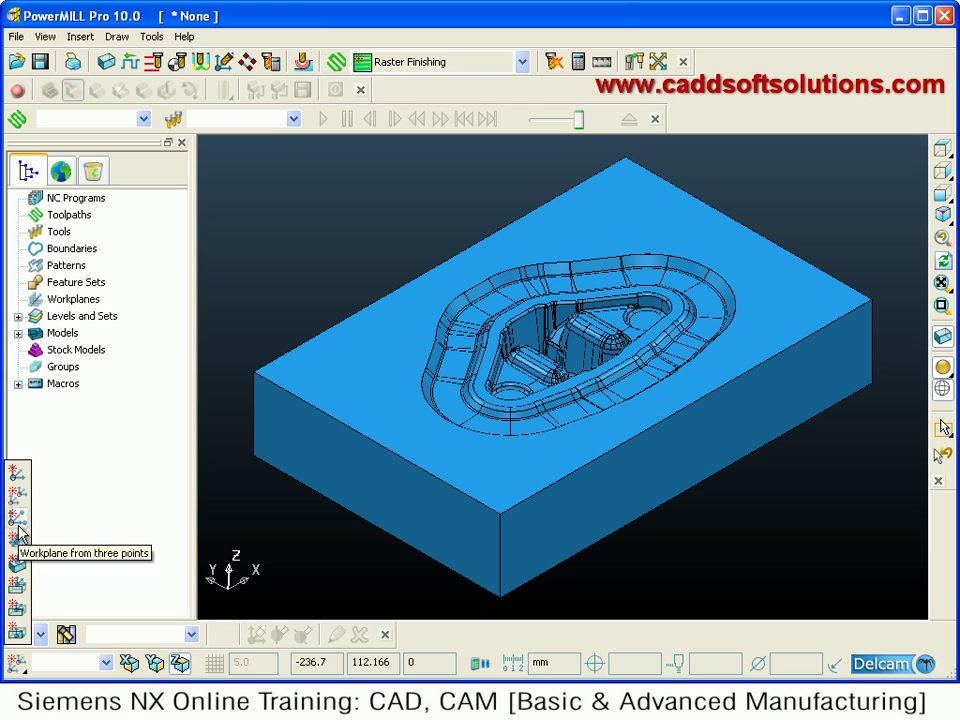
Create a three-point workplane: origin at front top corner, X along top edge, XY on front face
click(18, 530)
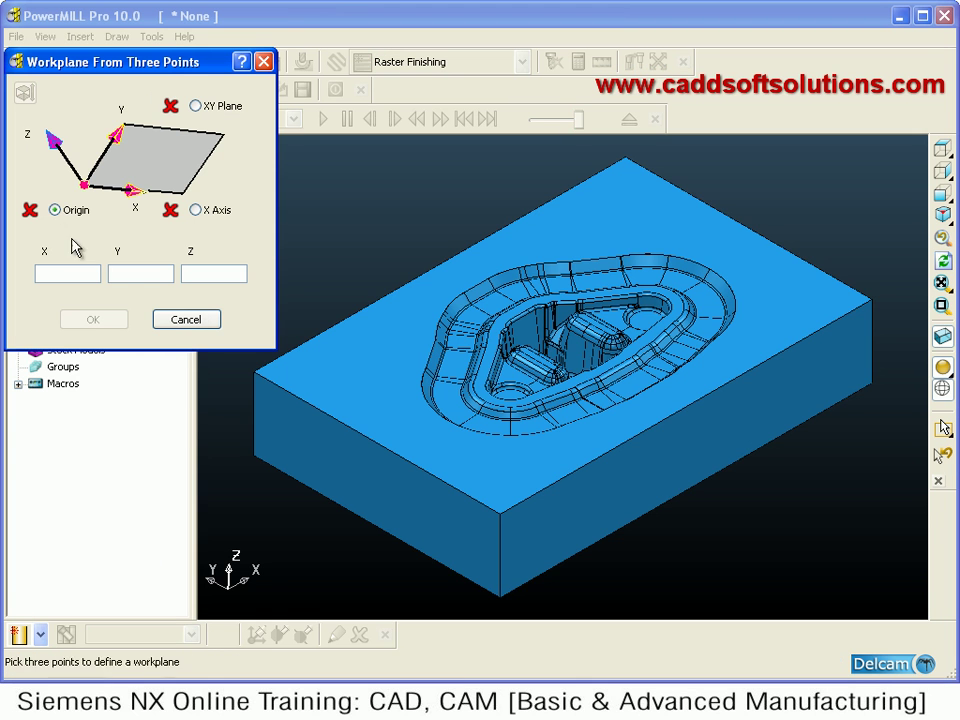
click(500, 515)
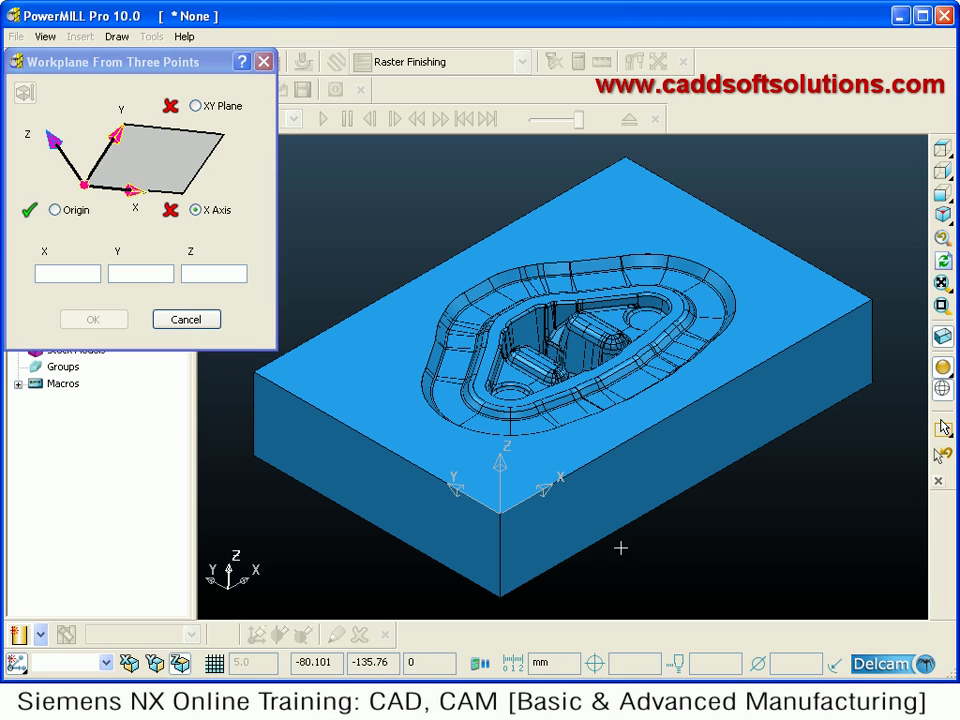
click(591, 463)
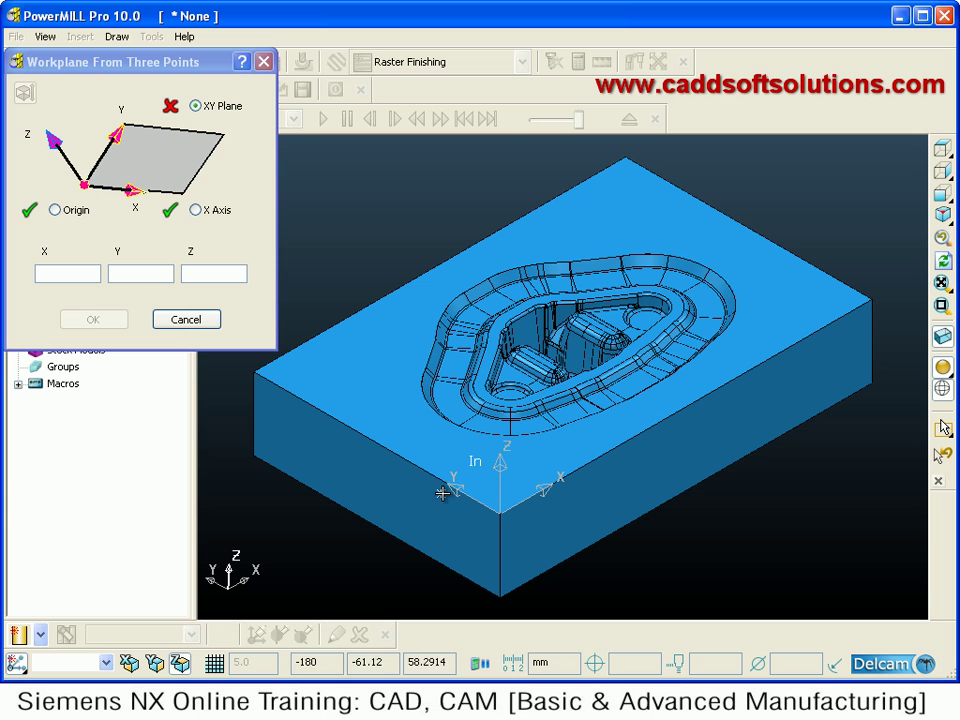
click(537, 538)
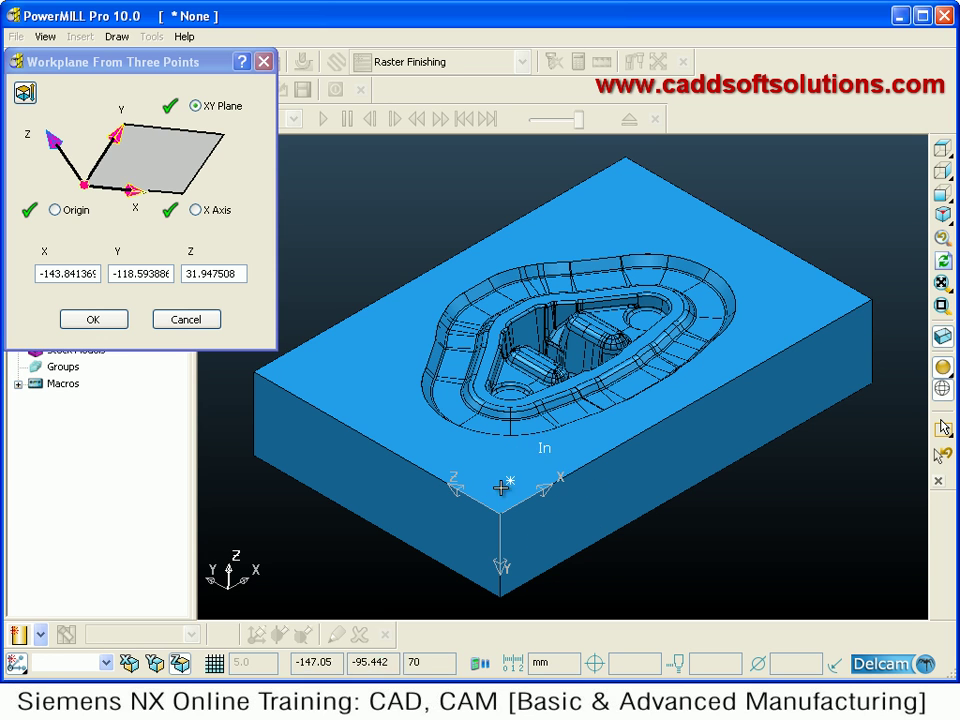
click(93, 320)
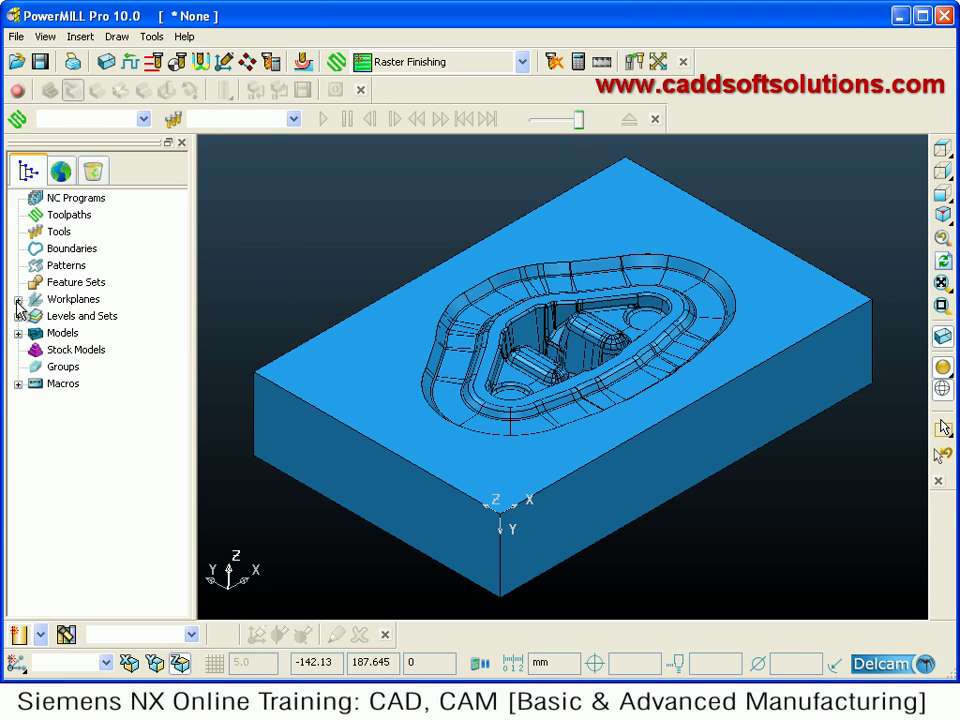
click(17, 300)
Activate the three-point workplane 1 at the block's front top corner
right_click(99, 318)
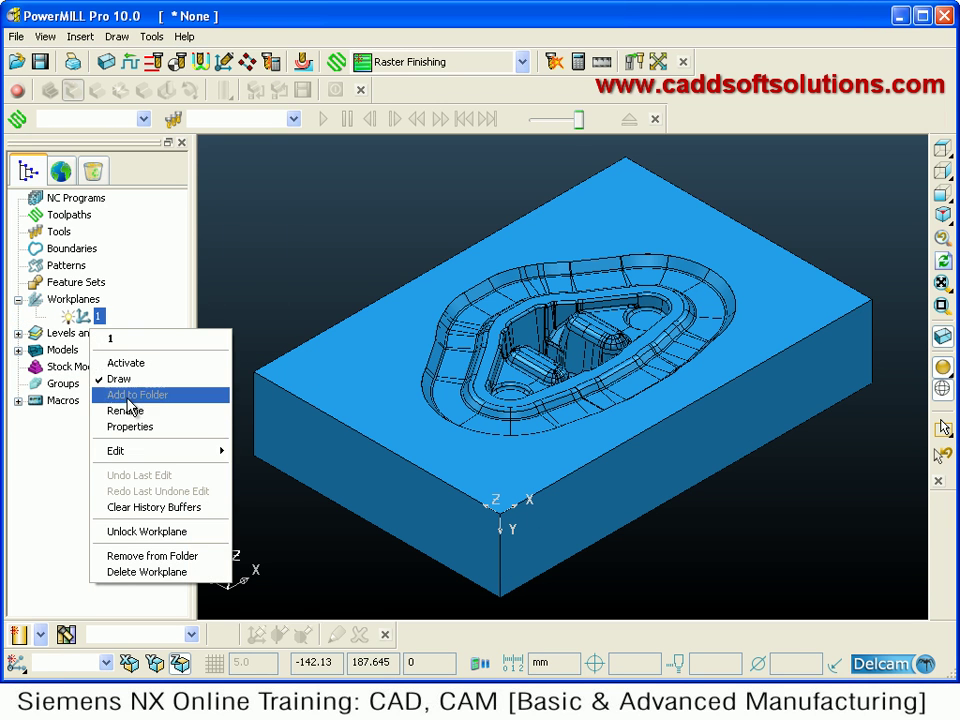
click(118, 362)
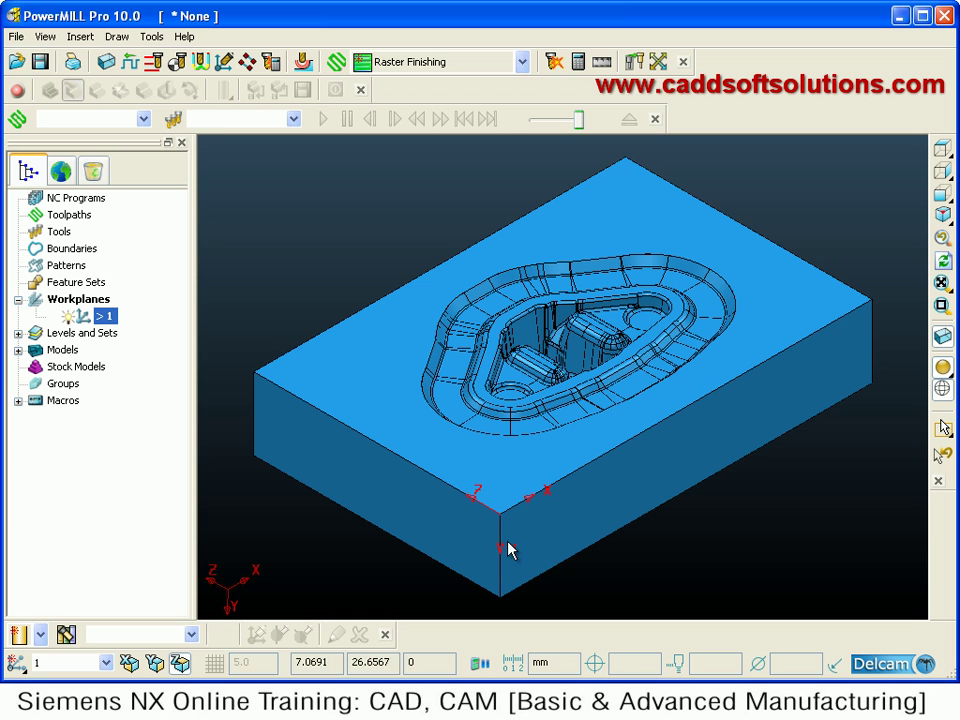
mouse_move(27, 672)
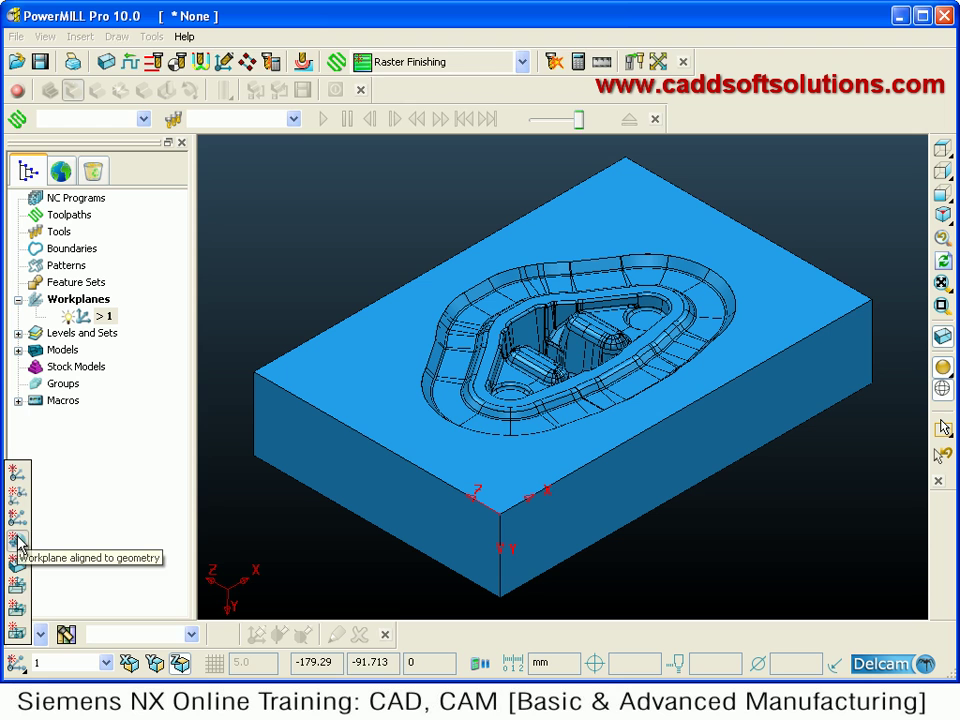
Add geometry-aligned workplane 2 on the block's top edge and workplane 3 on the pocket's boss
click(18, 542)
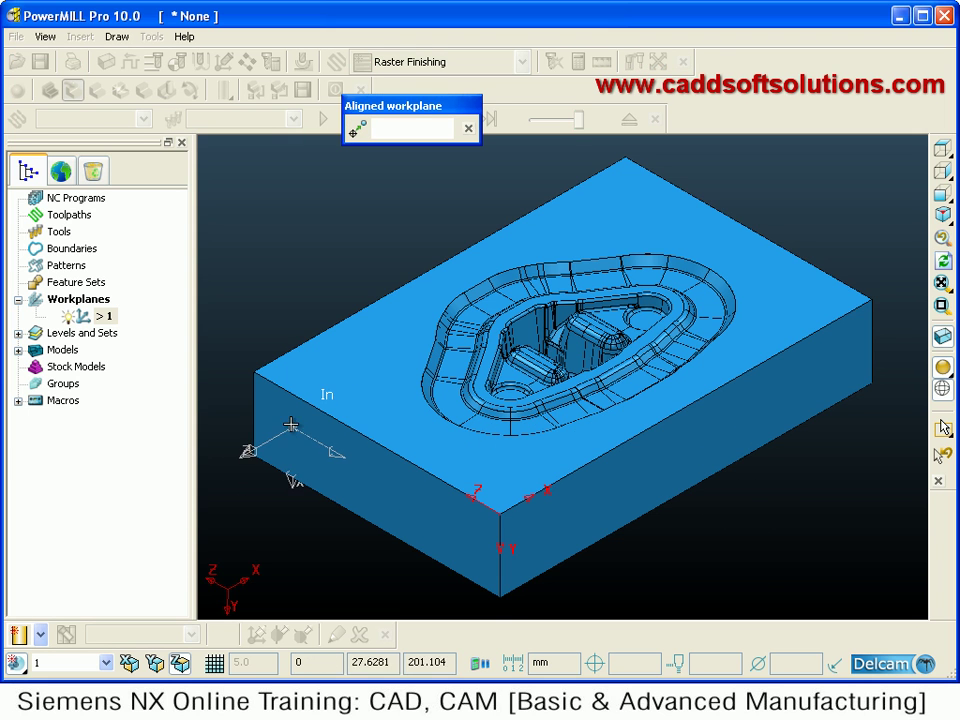
click(257, 380)
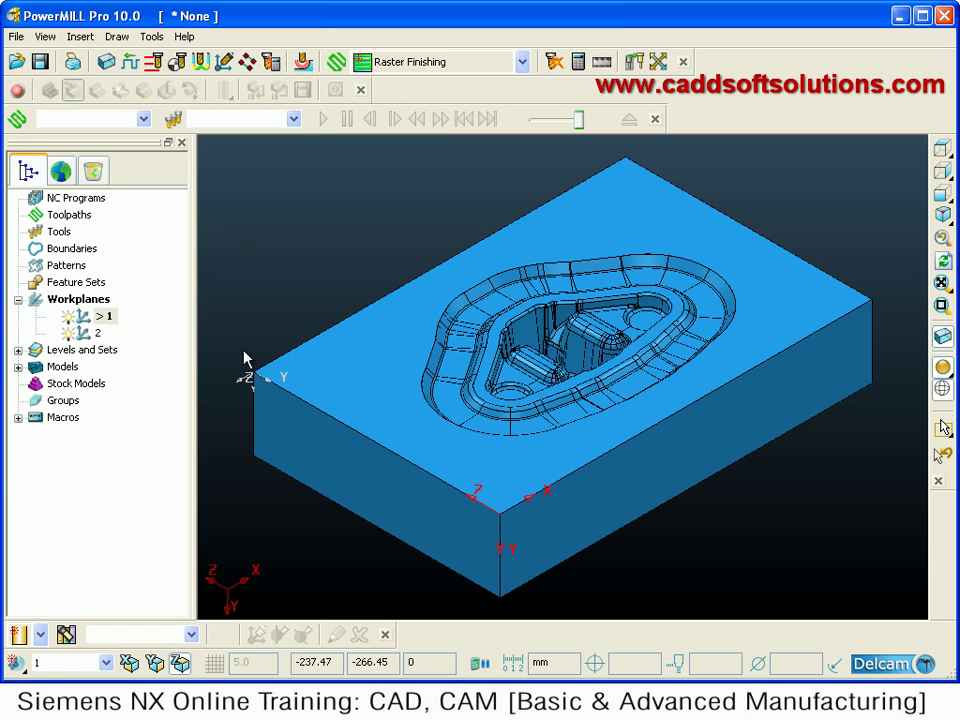
scroll(512, 418, up, 6)
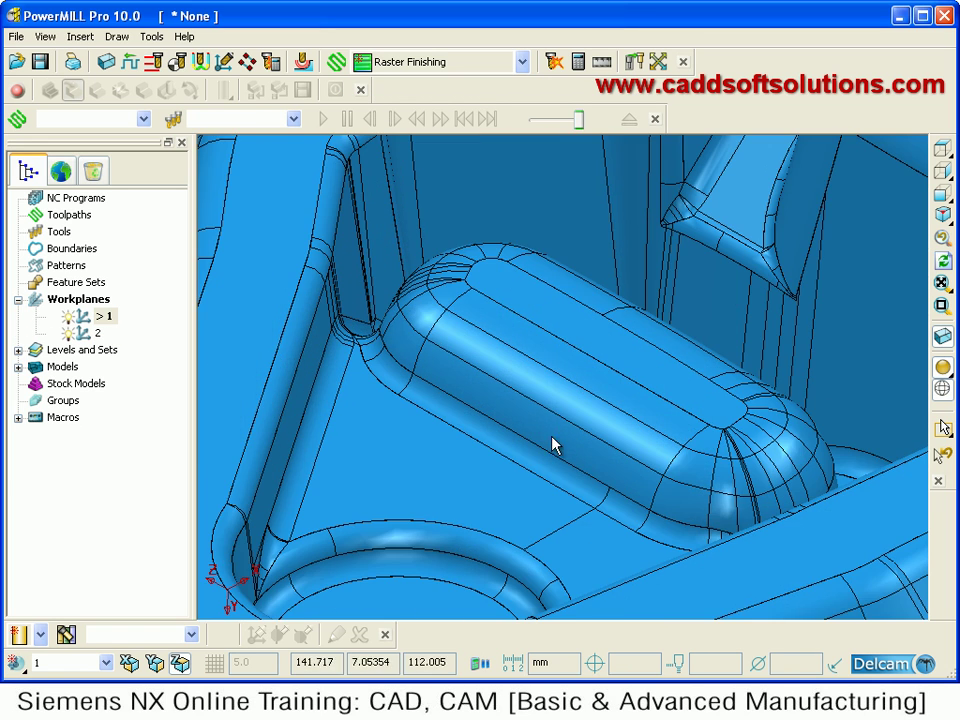
middle_drag(548, 403, 496, 472)
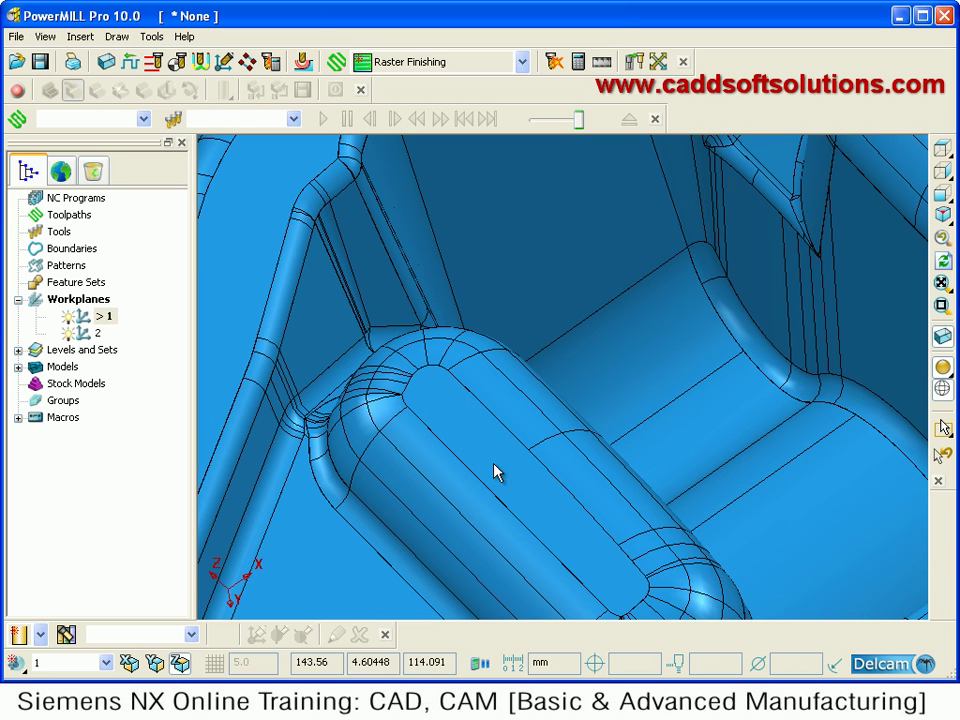
click(17, 663)
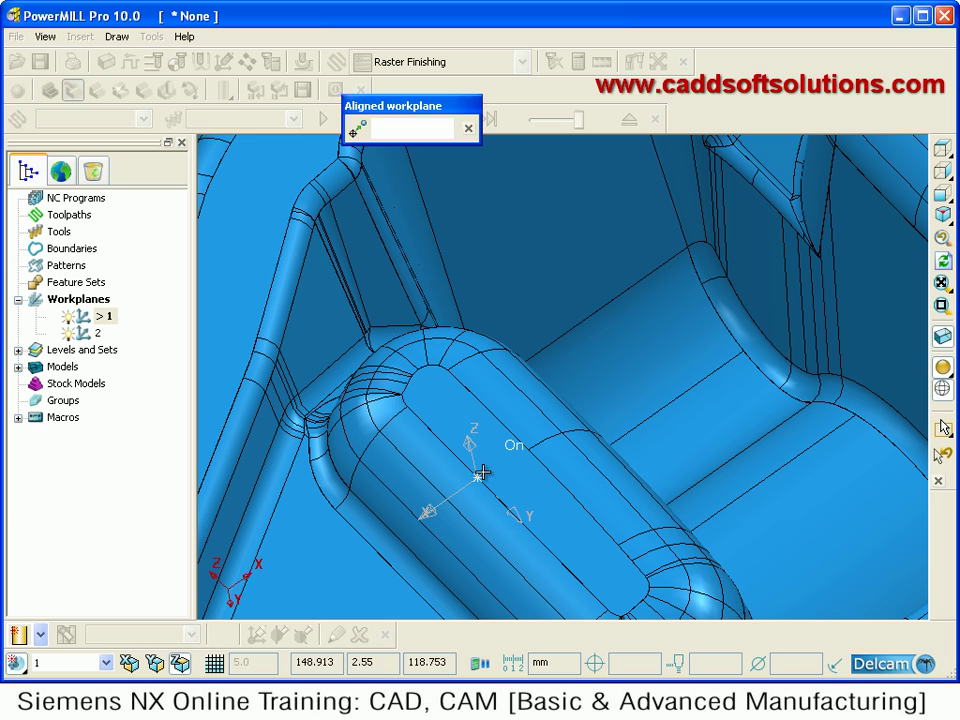
click(556, 401)
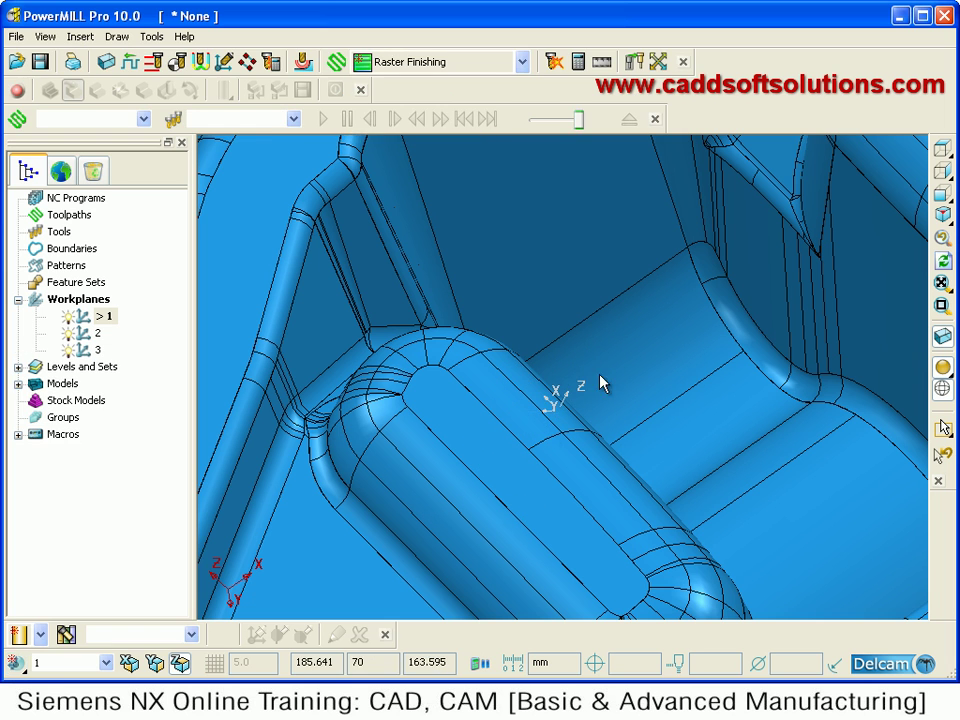
Activate workplane 3 and view the block from the top
right_click(93, 355)
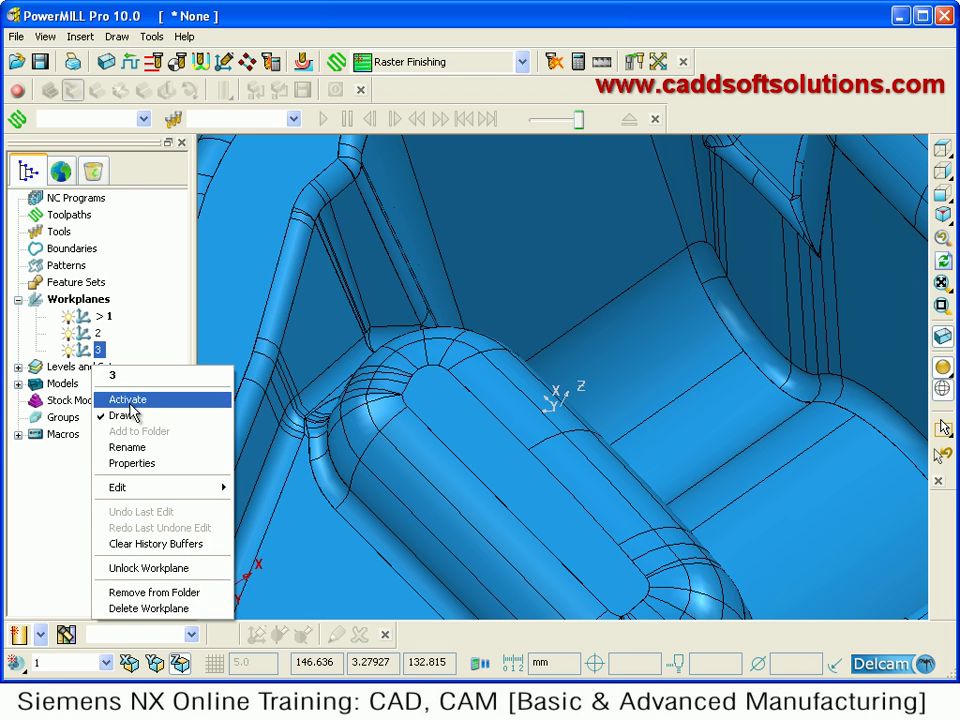
click(128, 396)
middle_drag(573, 430, 393, 362)
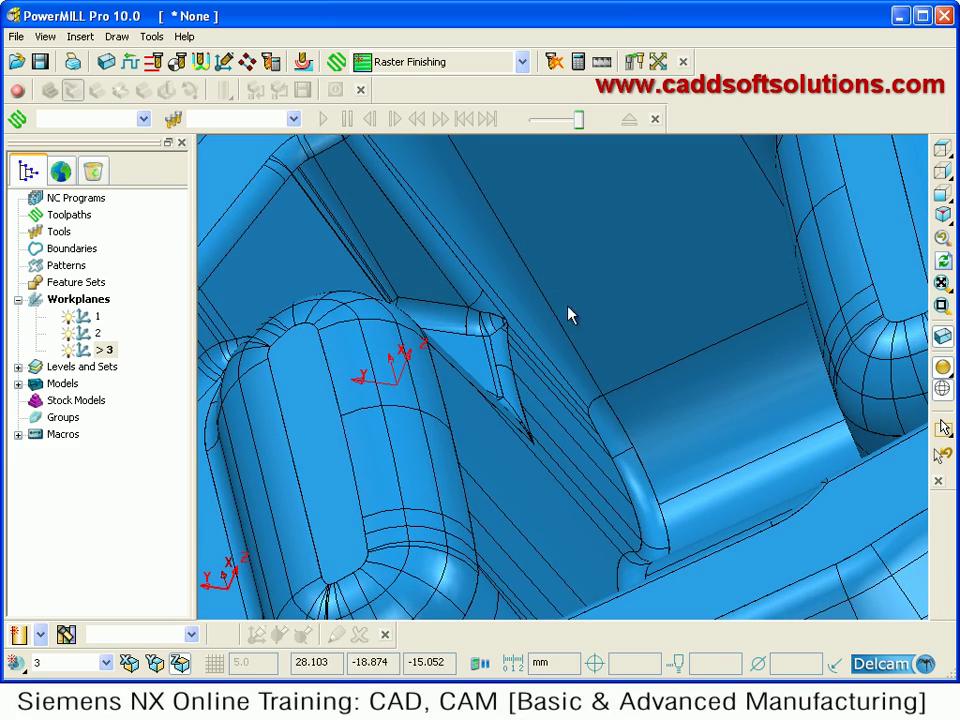
click(943, 152)
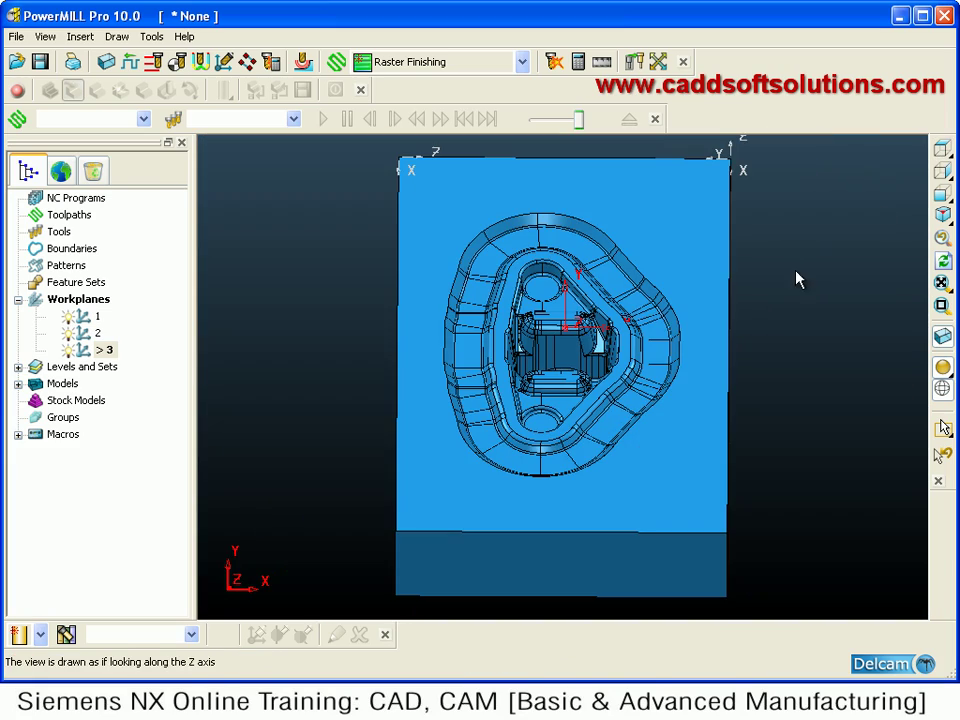
Orbit and zoom around the pocket to inspect workplane 3's orientation
middle_drag(578, 395, 306, 343)
scroll(538, 347, up, 5)
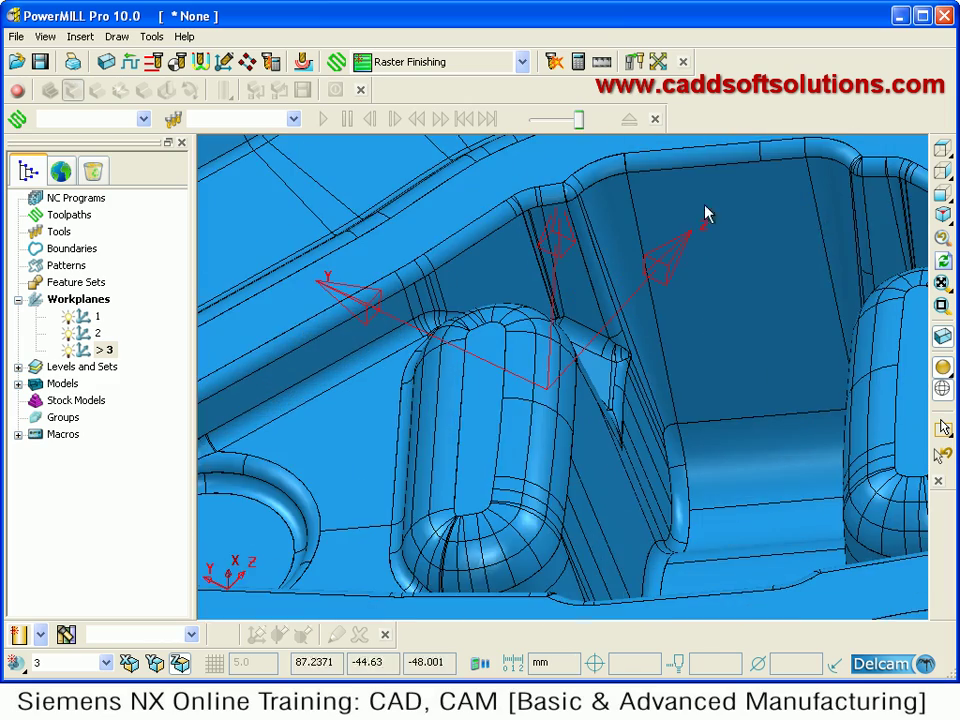
middle_drag(620, 363, 540, 455)
middle_drag(632, 463, 767, 388)
middle_drag(476, 422, 434, 452)
scroll(640, 370, down, 6)
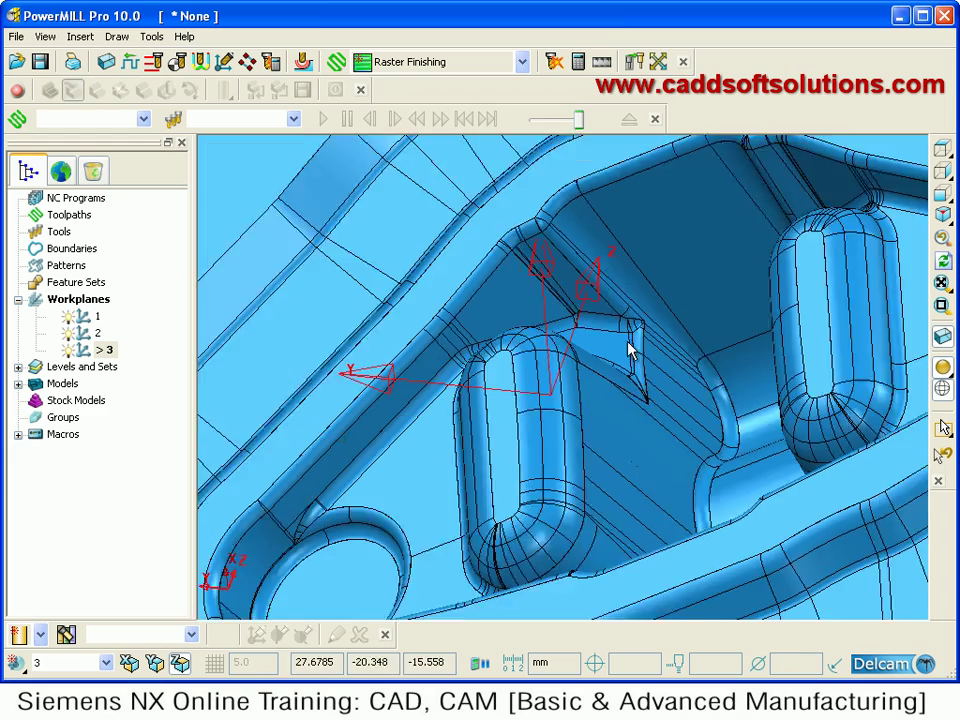
middle_drag(490, 300, 343, 474)
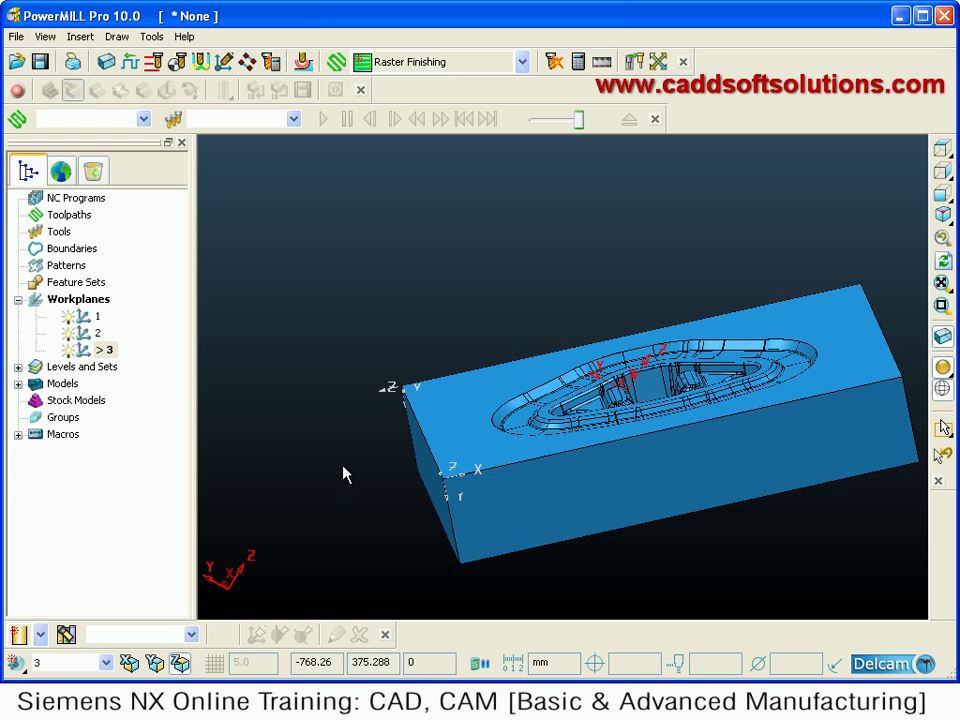
Delete workplanes 1–3 and turn the block so its pocketed top shows
right_click(95, 340)
click(124, 455)
middle_drag(406, 424, 716, 432)
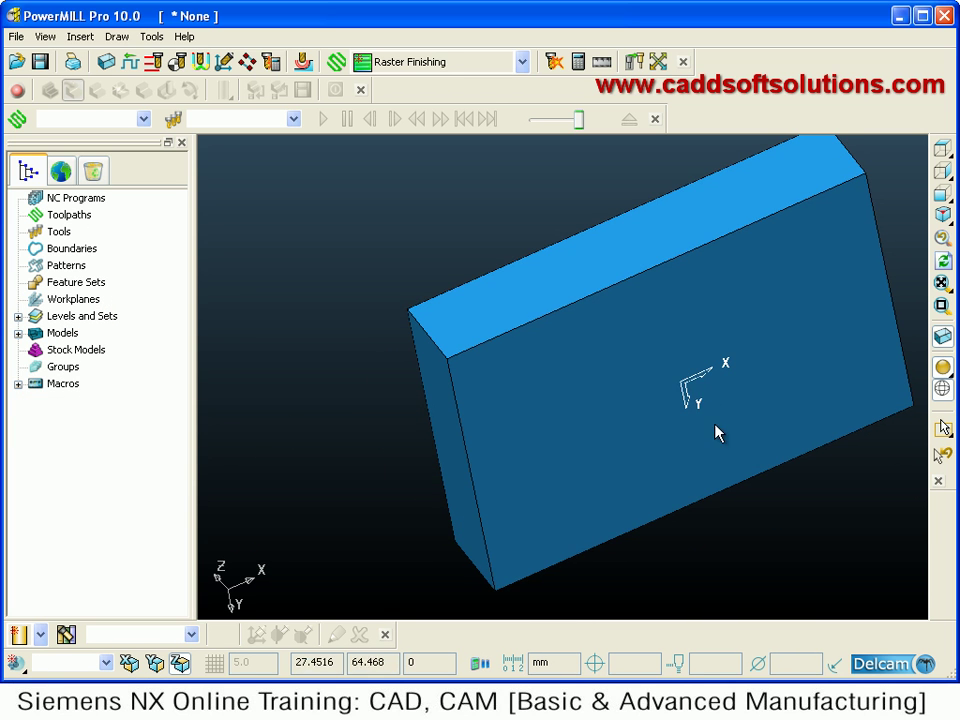
middle_drag(660, 287, 761, 499)
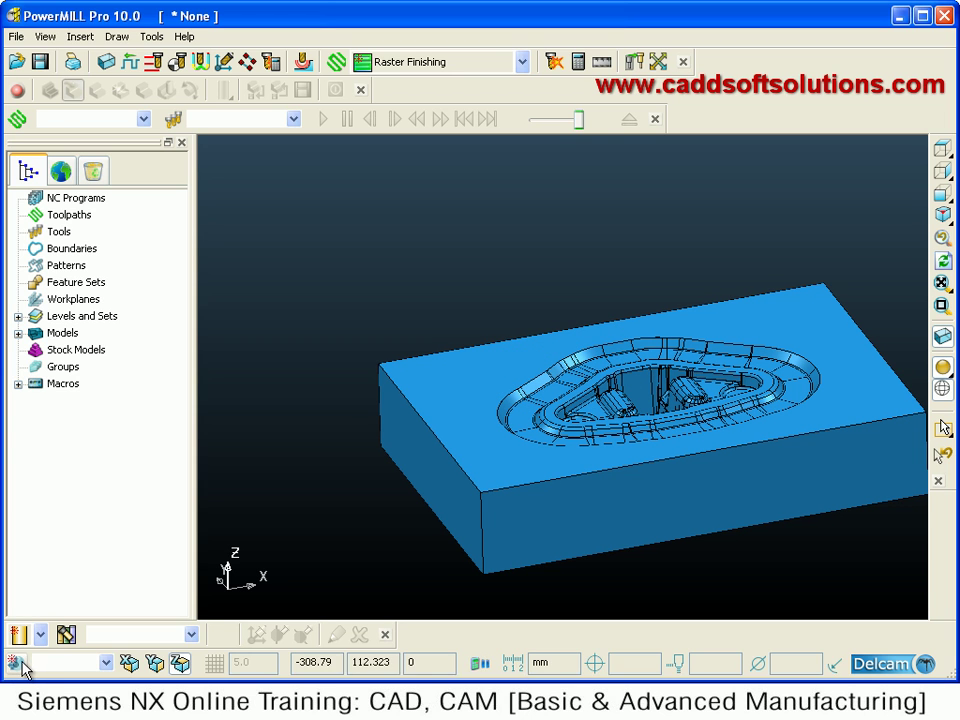
Start creating a workplane positioned relative to the block
mouse_move(17, 634)
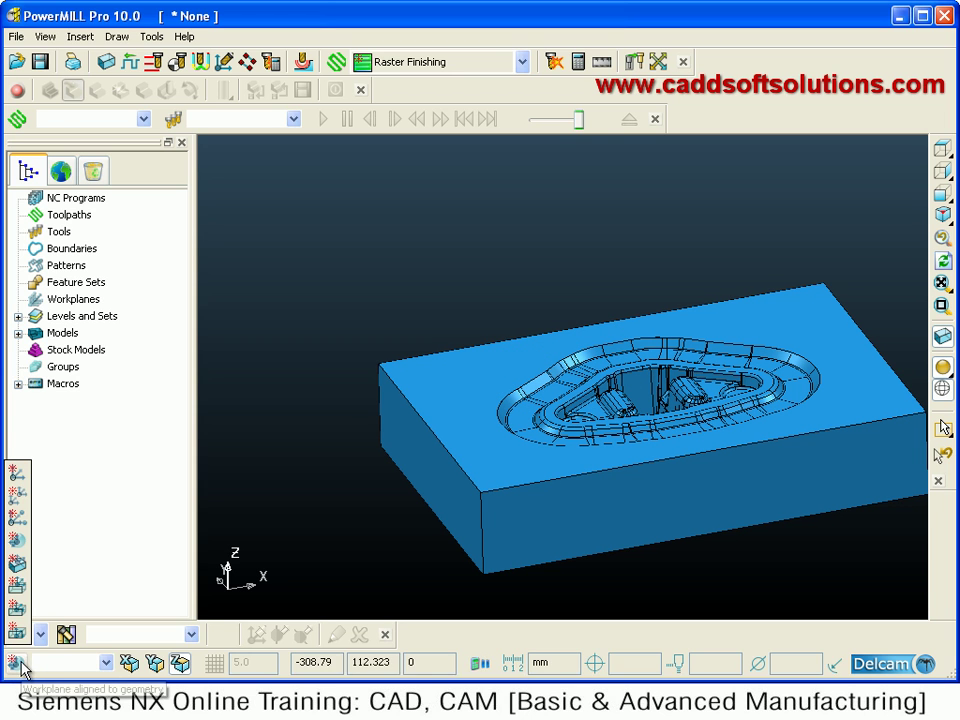
click(15, 578)
middle_drag(338, 495, 397, 306)
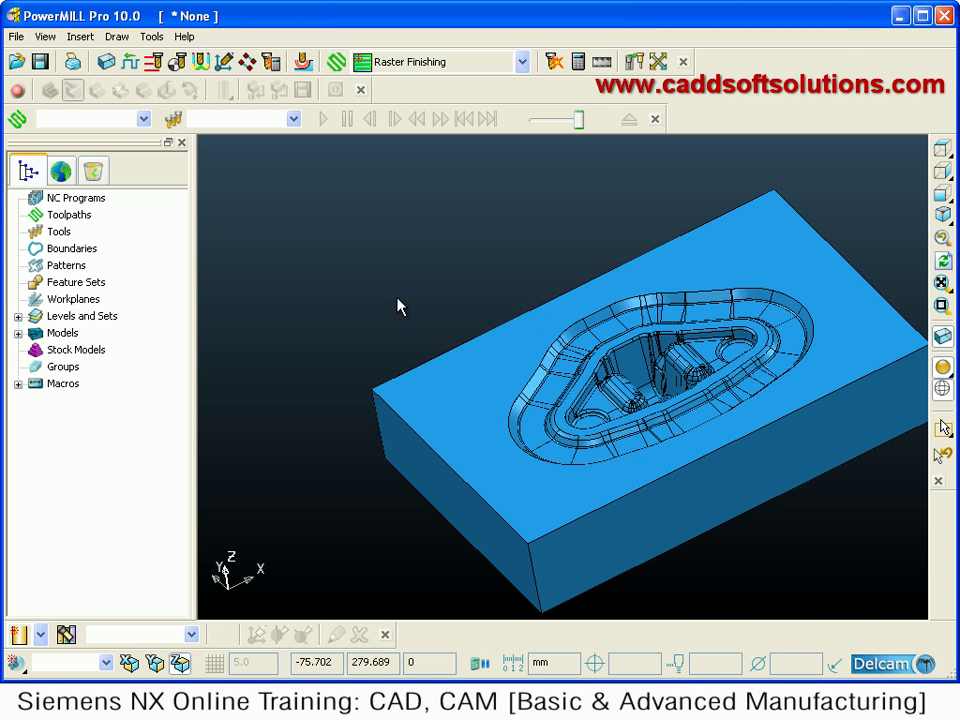
Calculate a box block from the model limits, 360 × 238.59 × 70 mm, and accept it
click(105, 64)
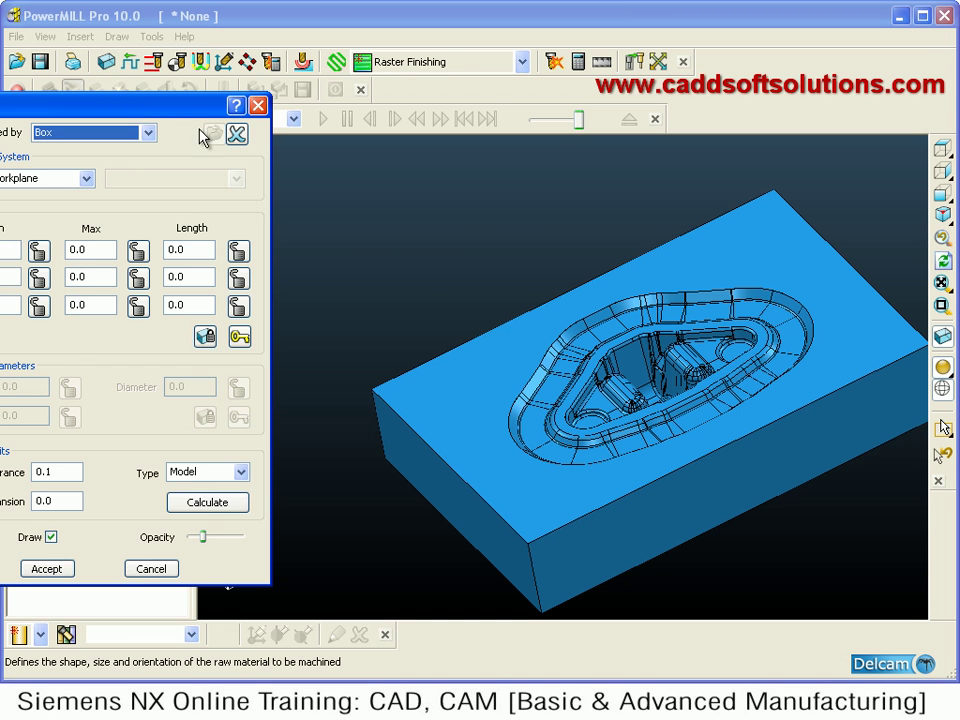
drag(191, 114, 414, 116)
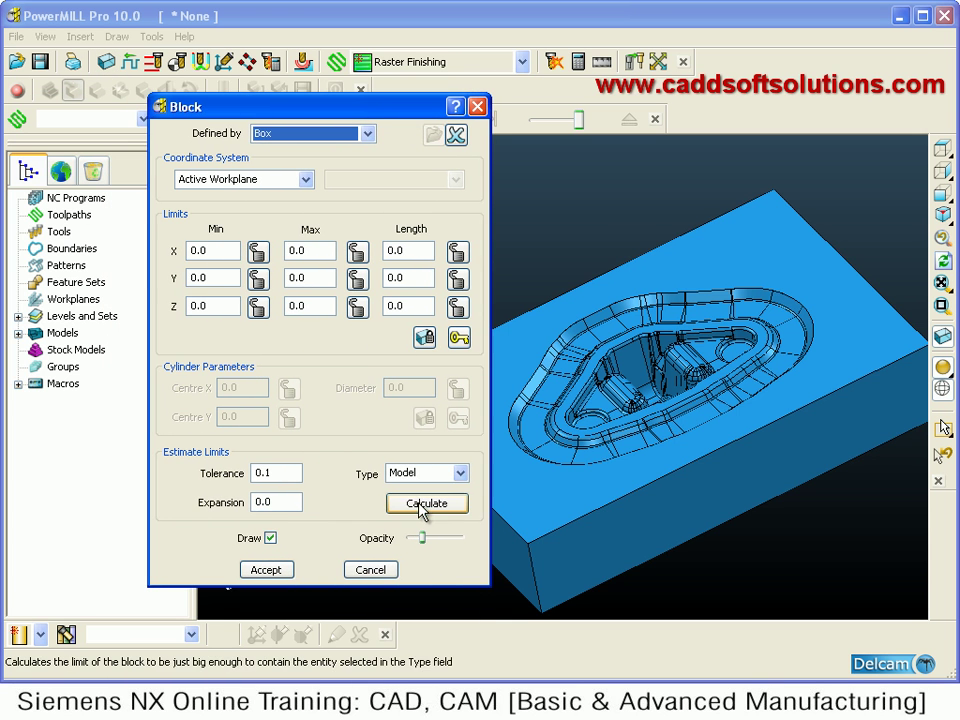
click(424, 503)
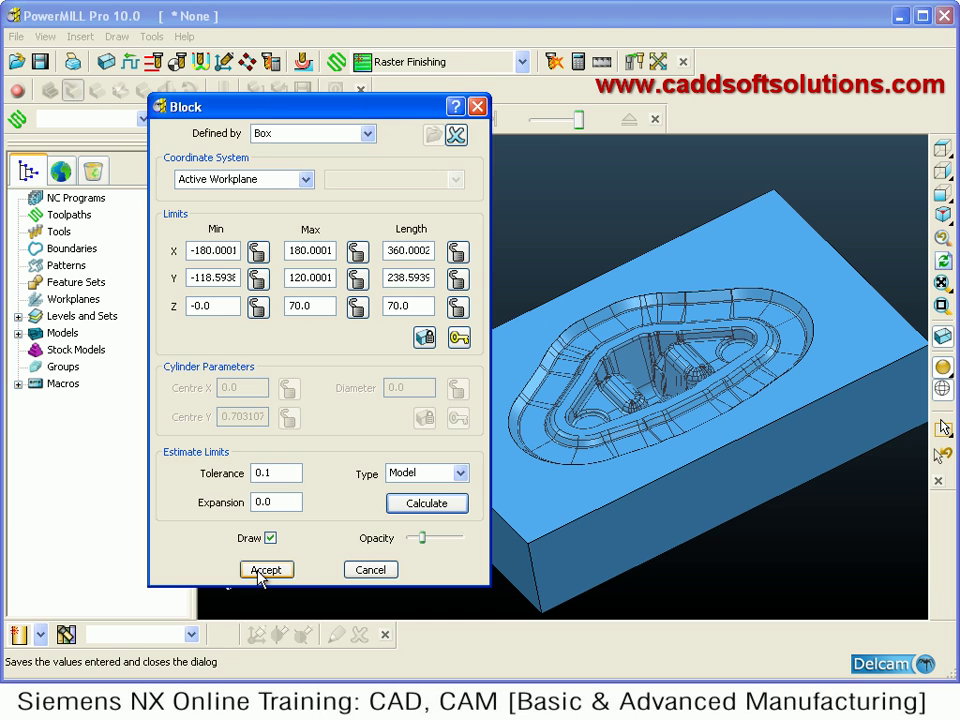
click(360, 570)
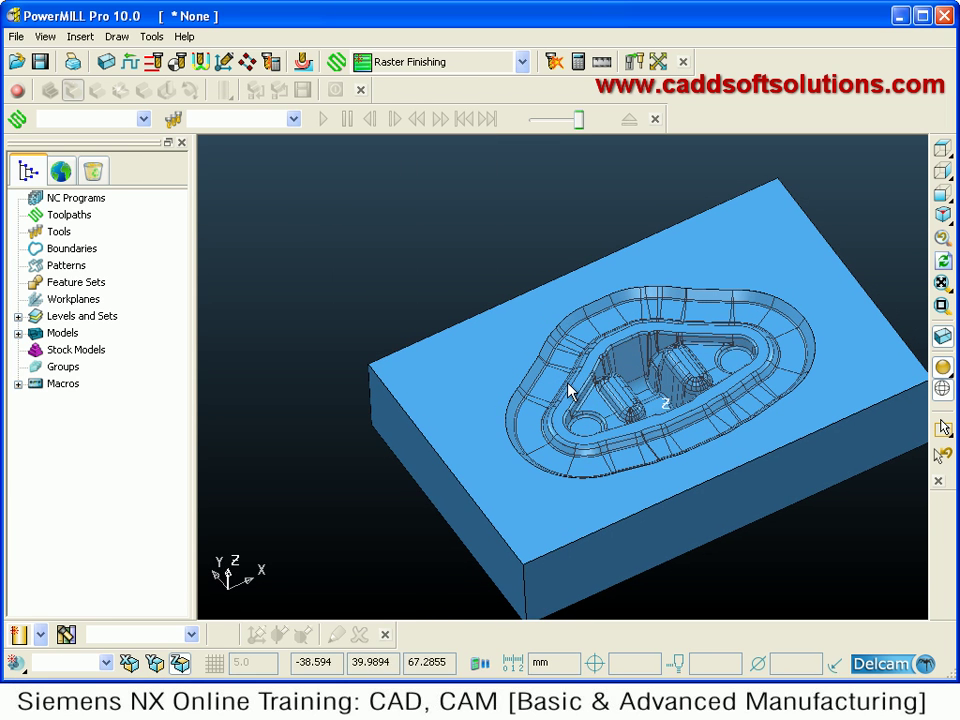
Create block-positioned workplane 1 at the centre of the block's top face
click(16, 662)
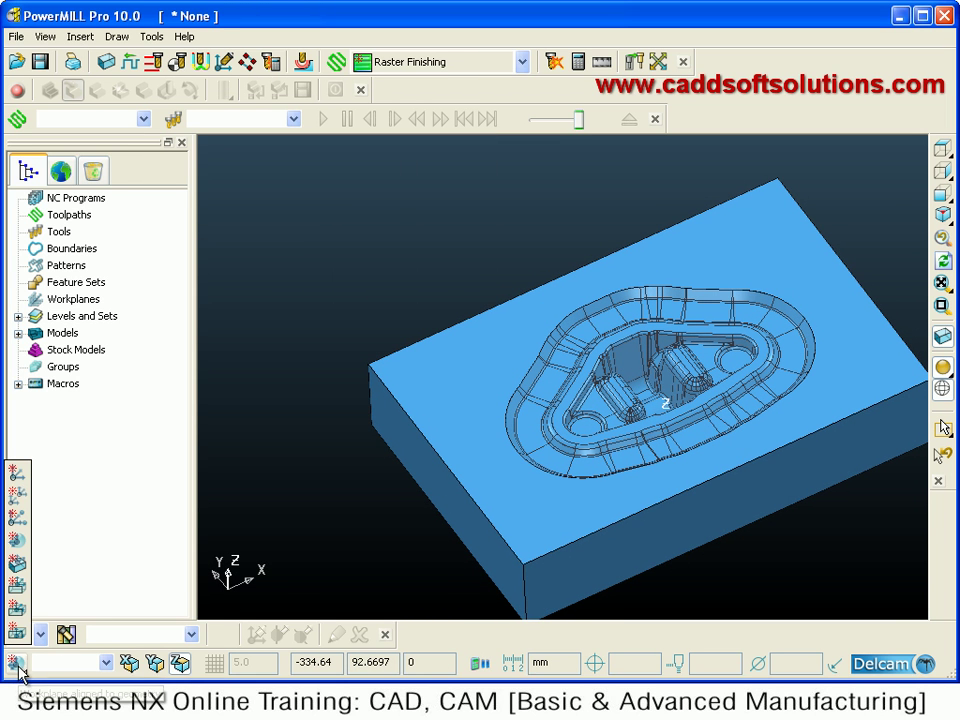
click(22, 570)
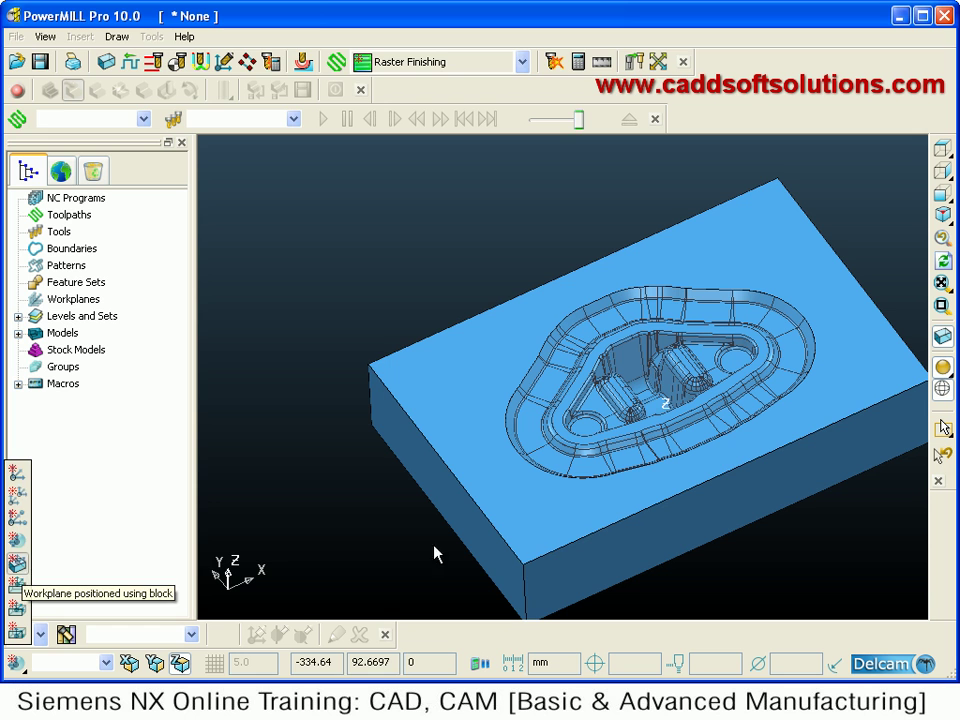
middle_drag(813, 366, 756, 456)
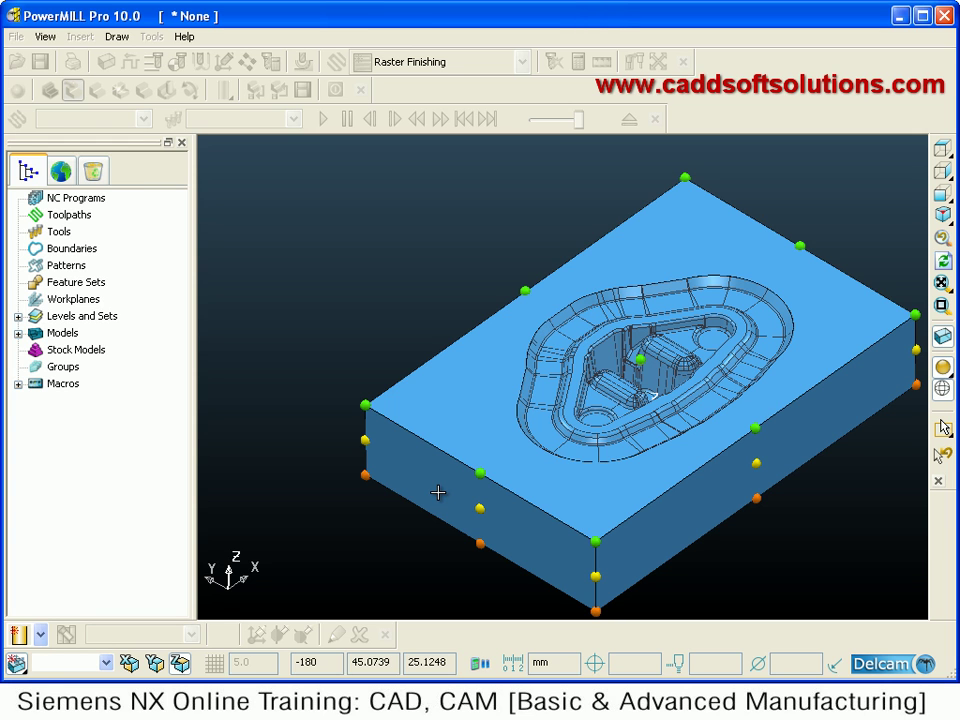
click(640, 366)
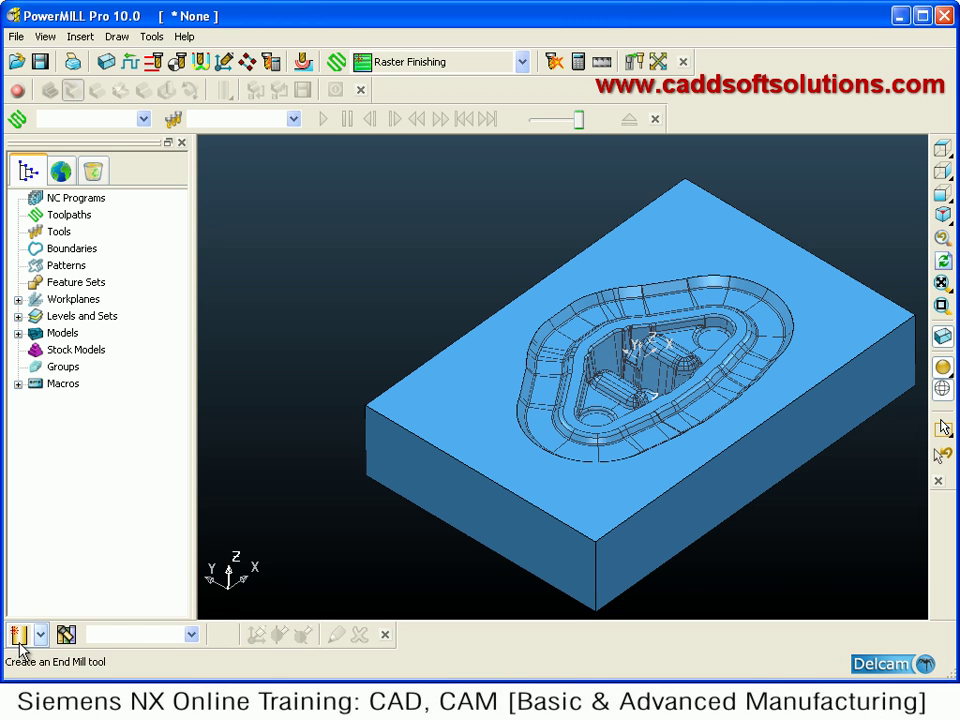
Create workplane 2 on a top edge of the block and expand the Workplanes list
mouse_move(17, 665)
click(13, 500)
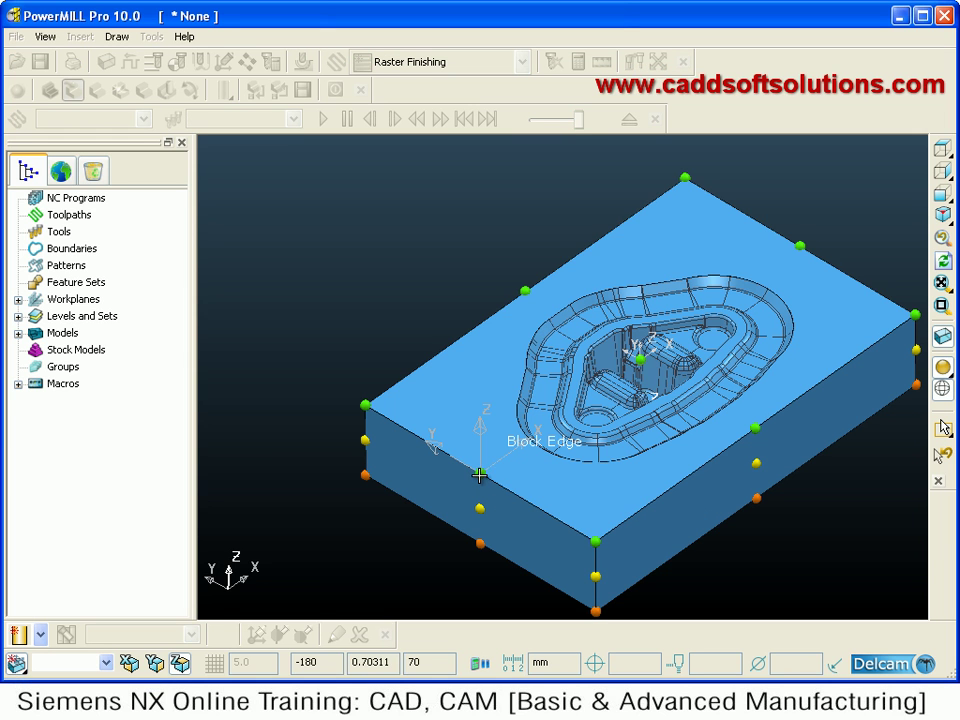
click(477, 473)
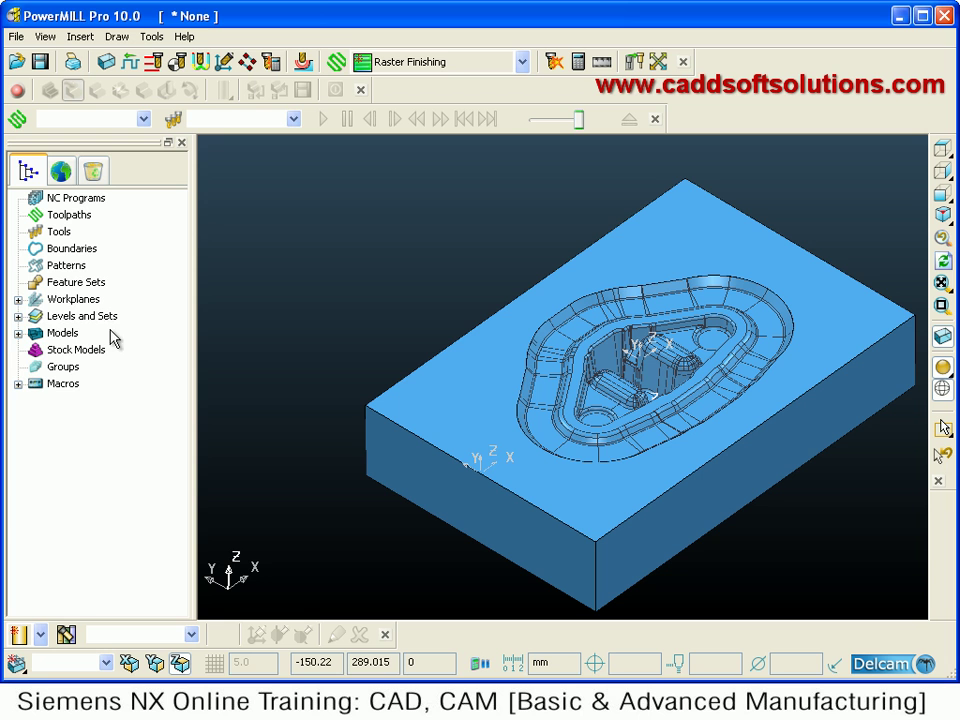
click(18, 300)
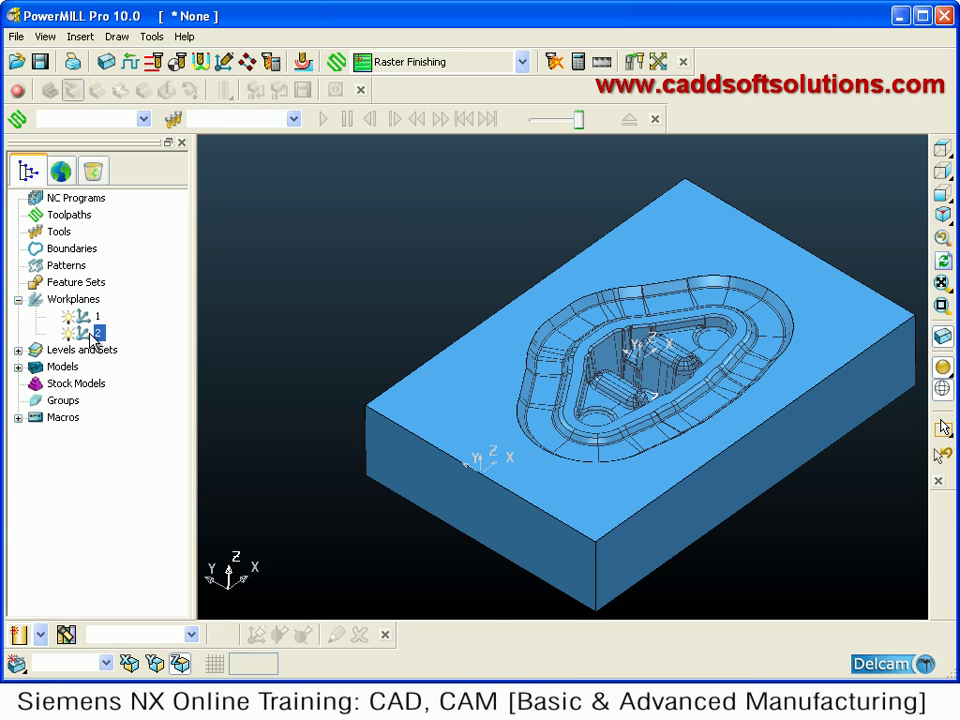
Make workplane 2 the active workplane
right_click(88, 338)
click(133, 377)
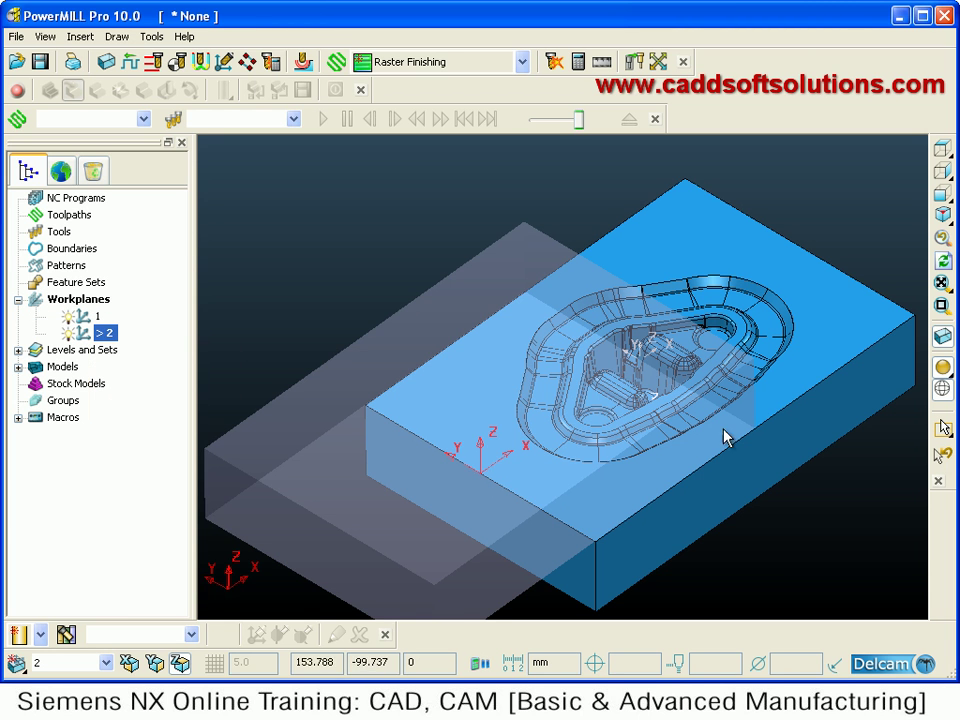
middle_drag(624, 487, 471, 418)
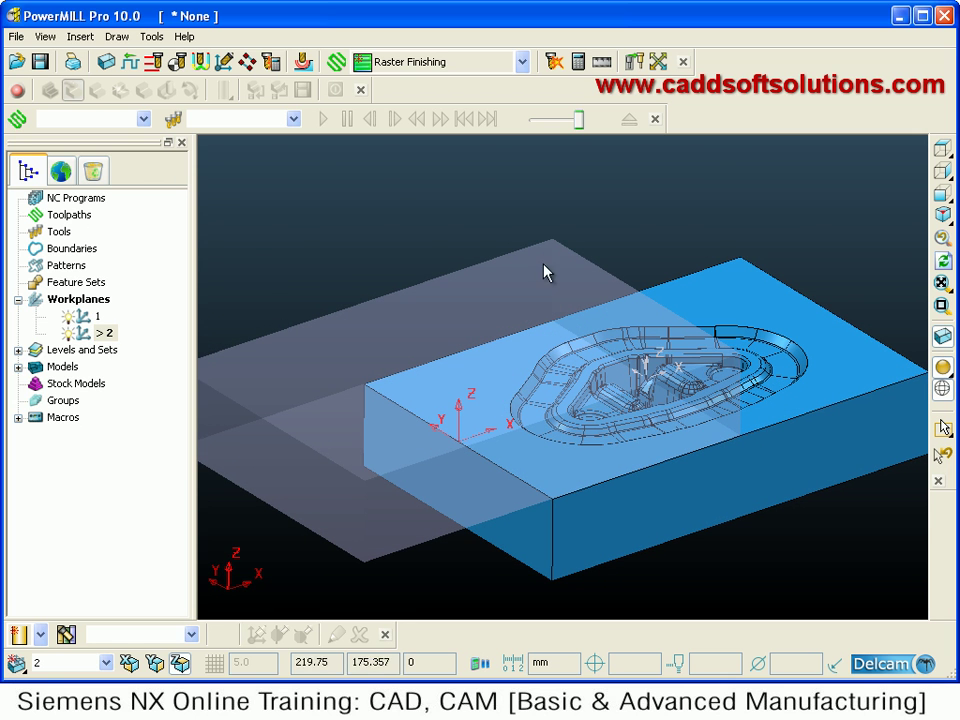
middle_drag(499, 446, 815, 416)
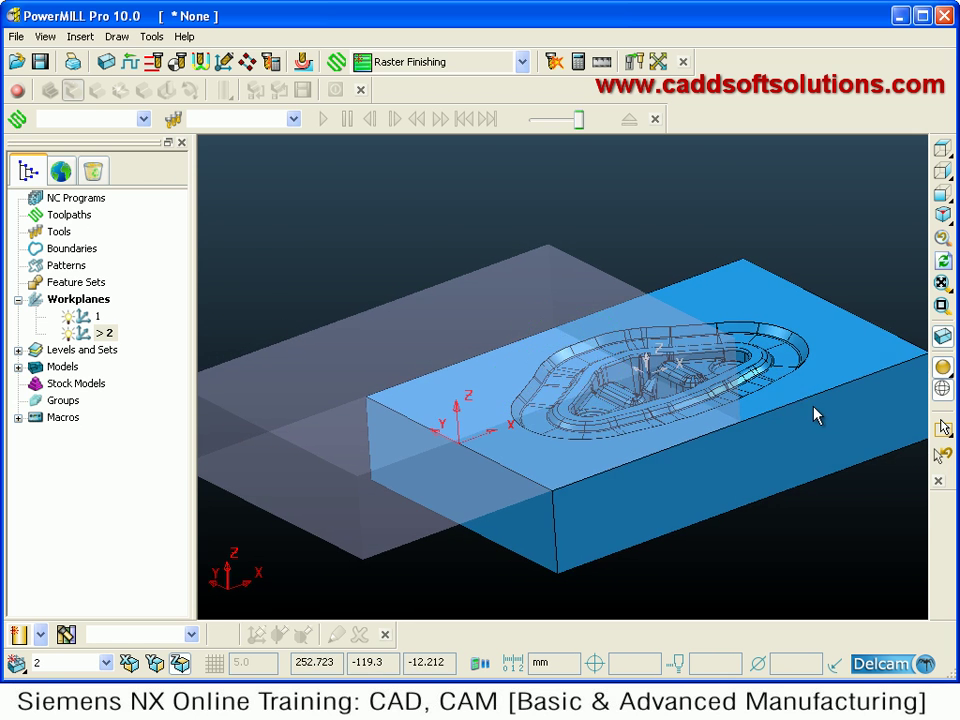
Recalculate the block from the model in workplane 2: X 0–360, Y ±119.3, Z -70–0
click(106, 62)
click(426, 503)
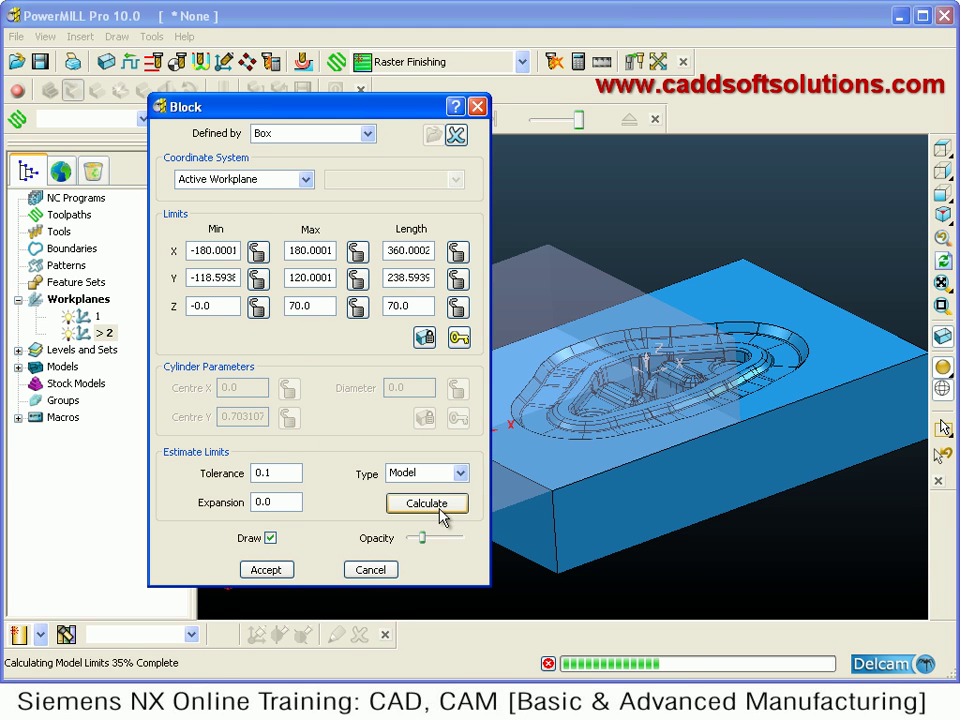
click(270, 573)
middle_drag(729, 386, 735, 418)
middle_drag(651, 516, 545, 352)
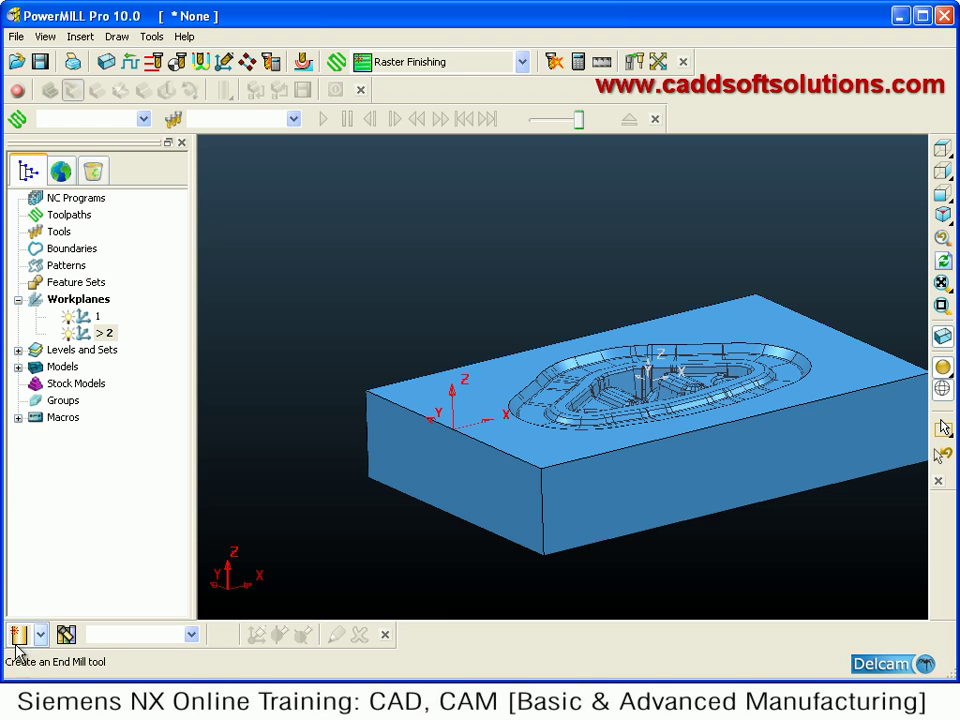
Create workplane 3 at the top of the small hole at the pocket end
mouse_move(17, 663)
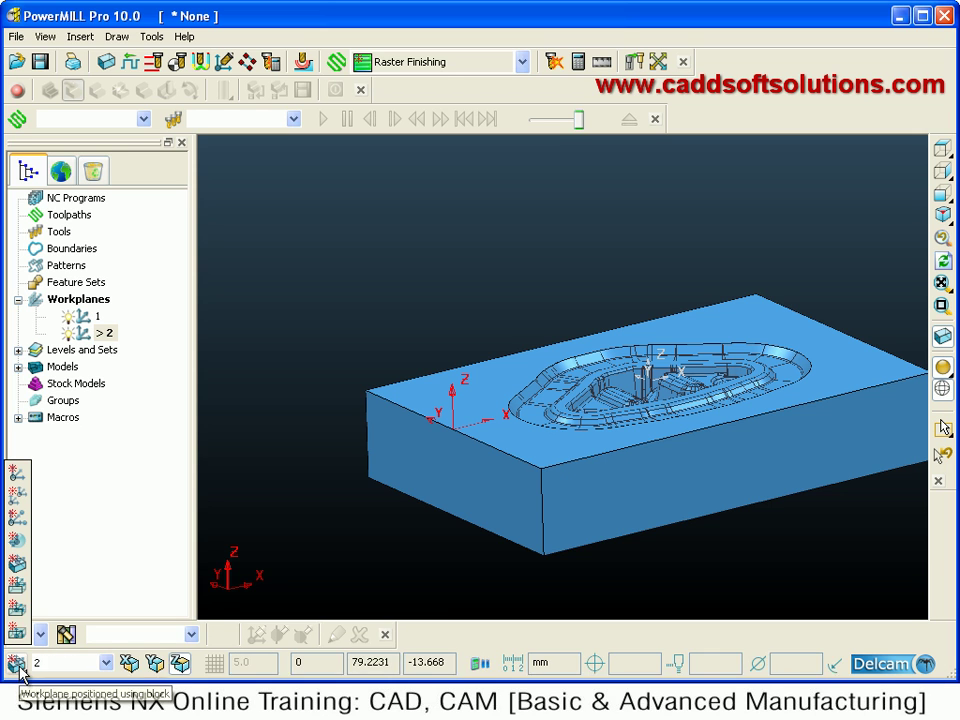
click(18, 597)
middle_drag(675, 557, 503, 483)
scroll(574, 480, up, 6)
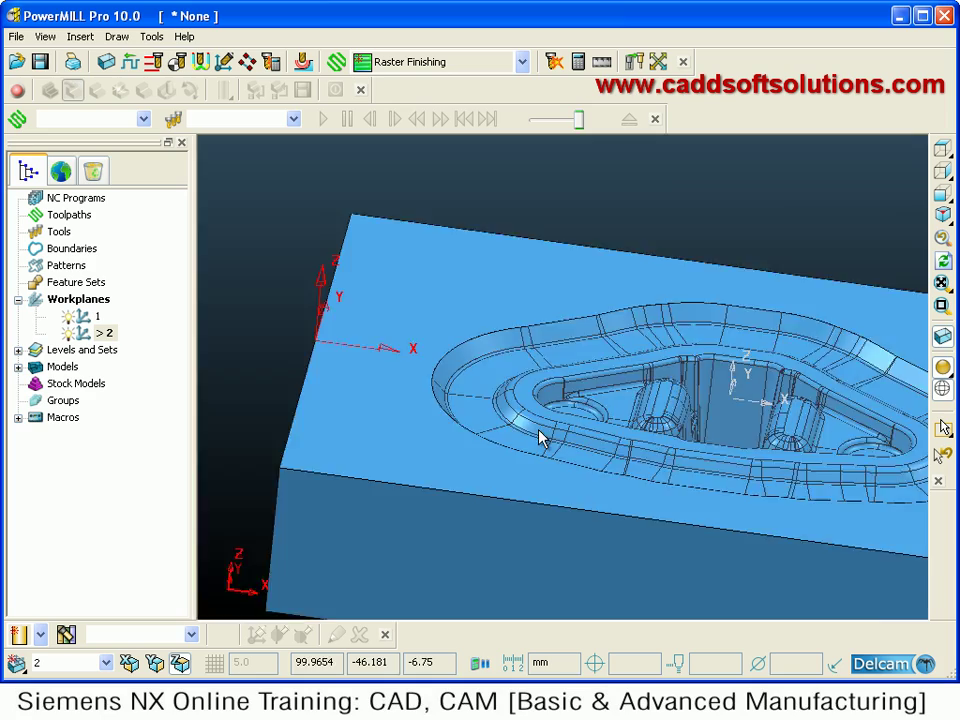
click(660, 396)
middle_drag(660, 396, 530, 418)
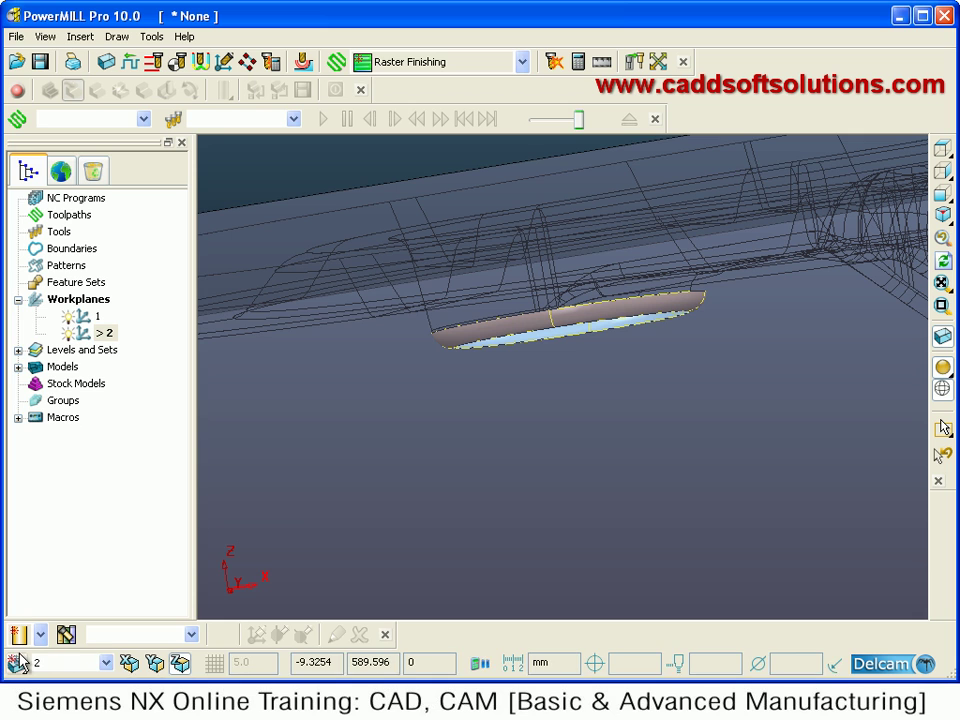
mouse_move(18, 634)
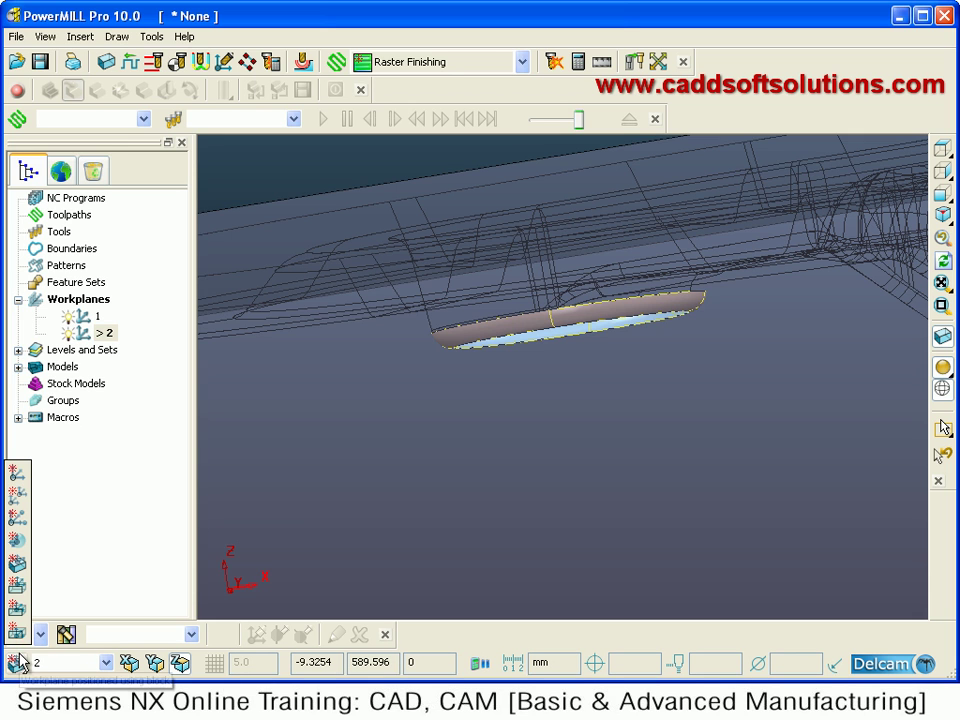
click(16, 596)
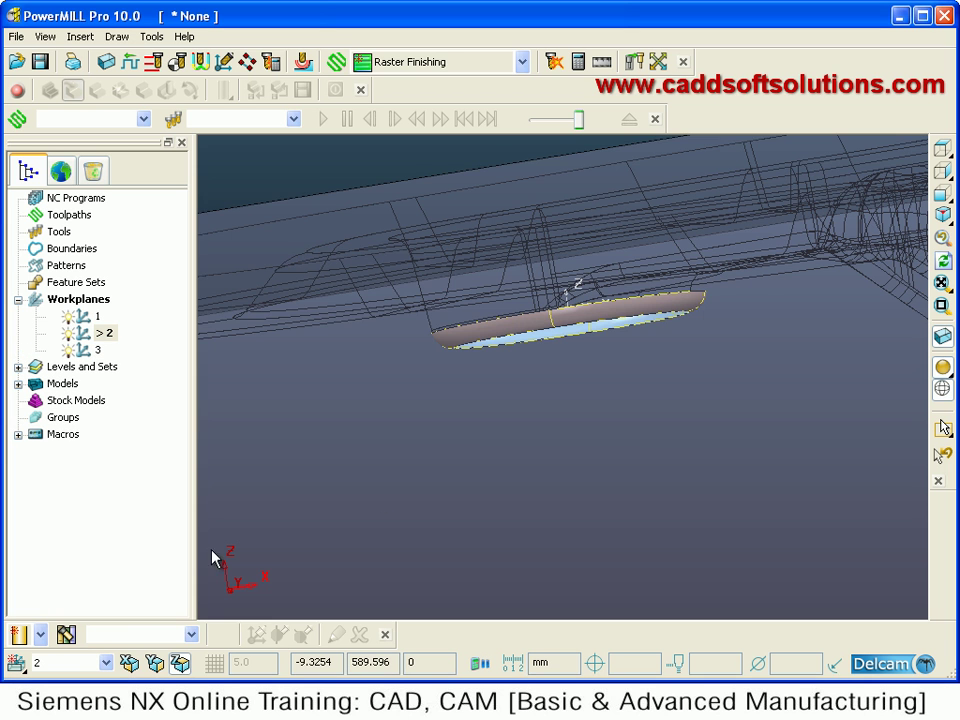
scroll(531, 349, up, 3)
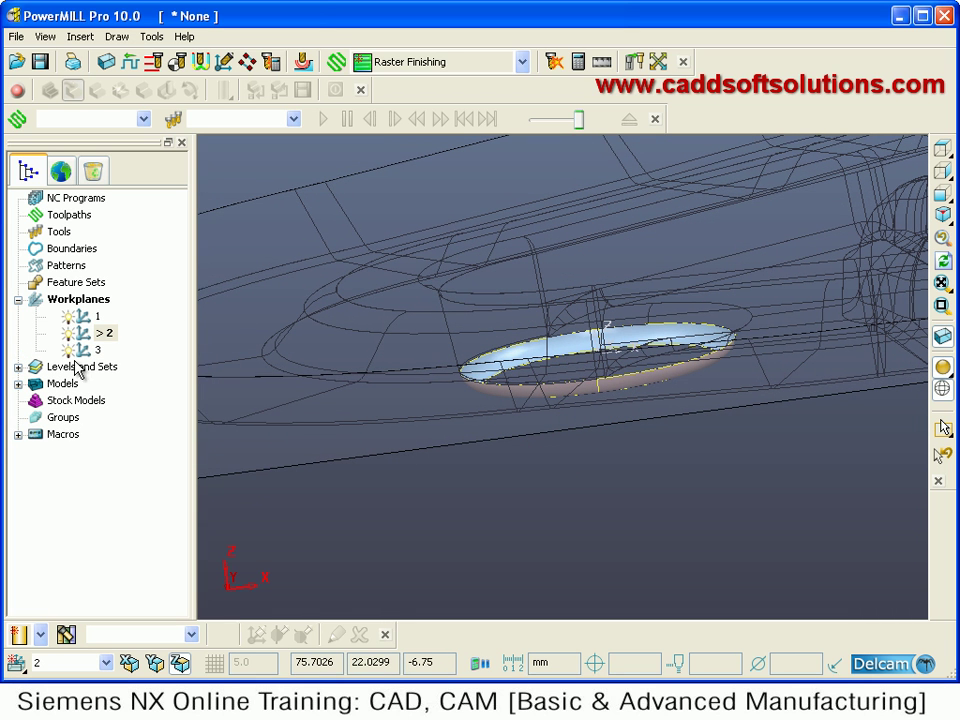
Make workplane 3 the active workplane
right_click(100, 350)
click(154, 394)
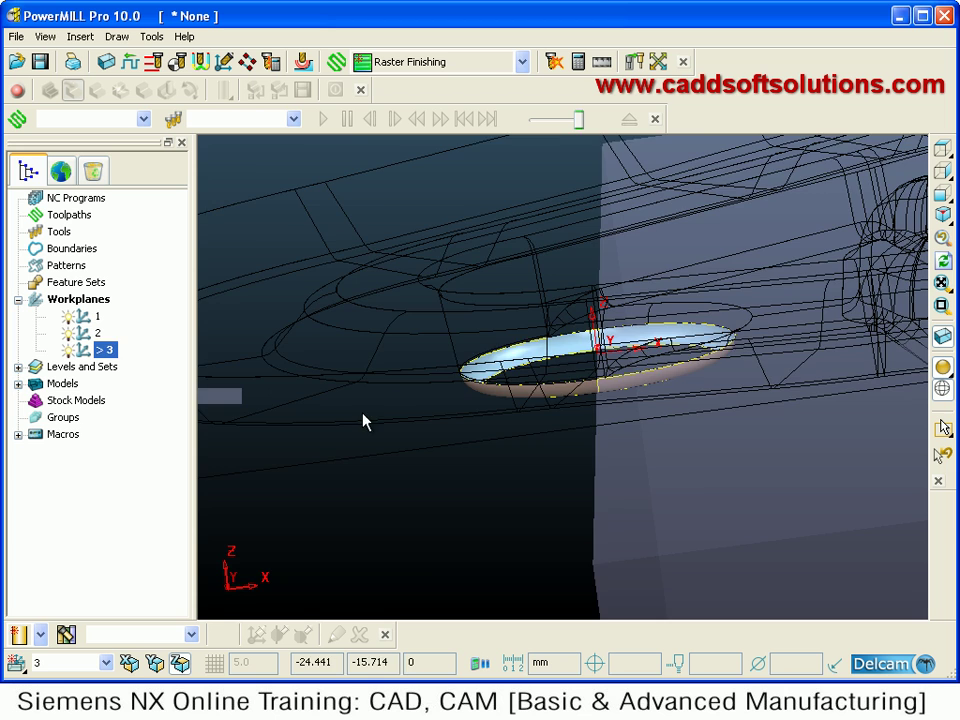
middle_drag(364, 422, 525, 390)
scroll(525, 390, down, 6)
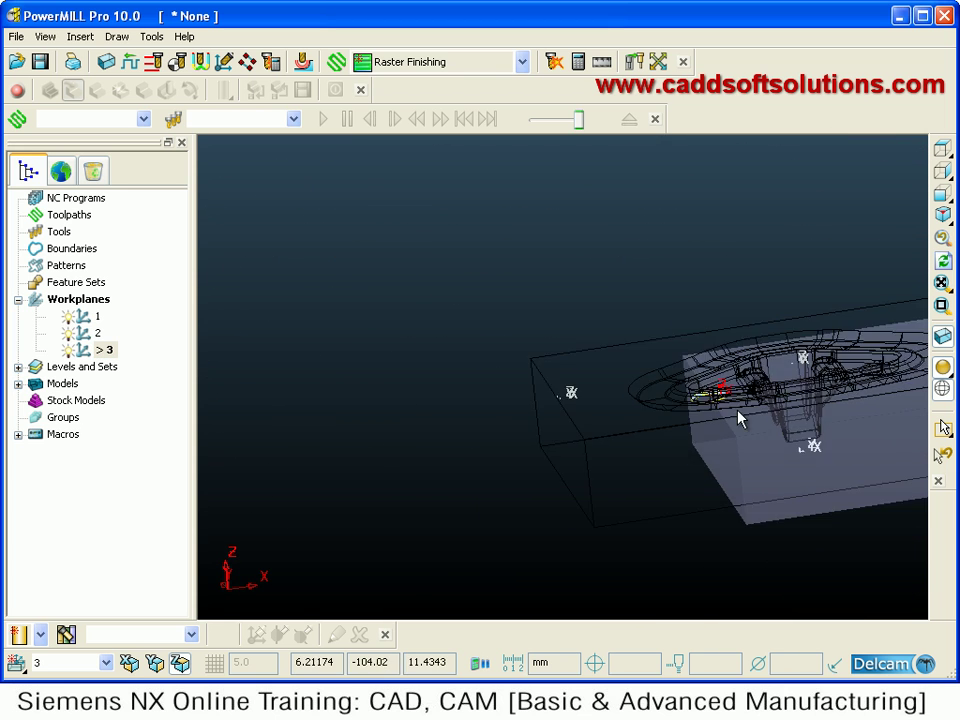
scroll(786, 420, up, 1)
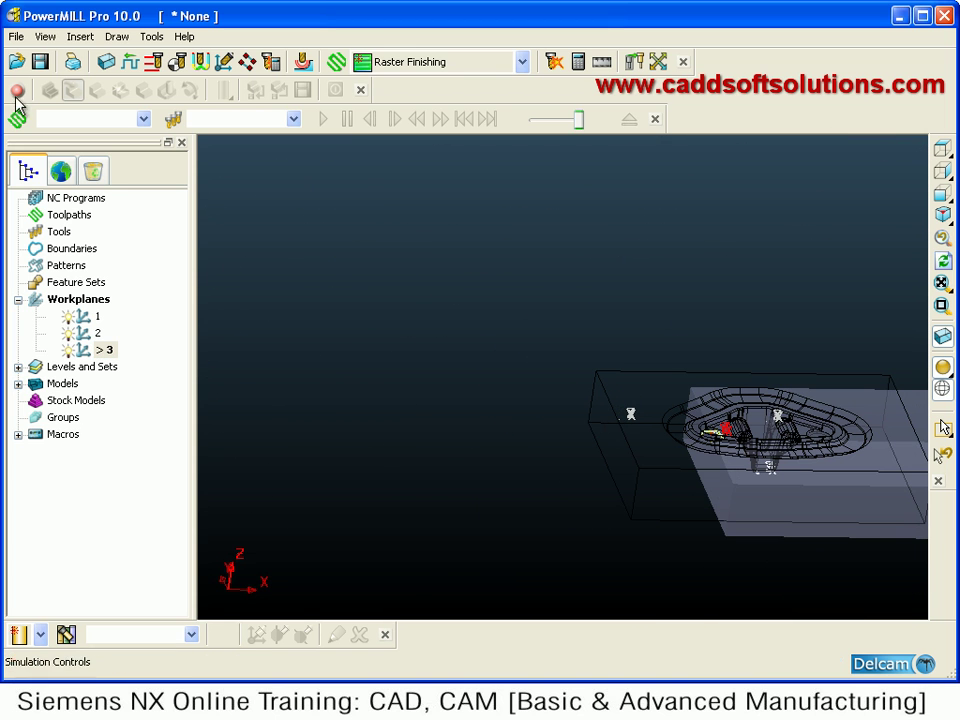
Recalculate the block twice to X -113.93–246.07, Y -104.02–134.58, Z -58.57–11.43
click(106, 62)
click(425, 503)
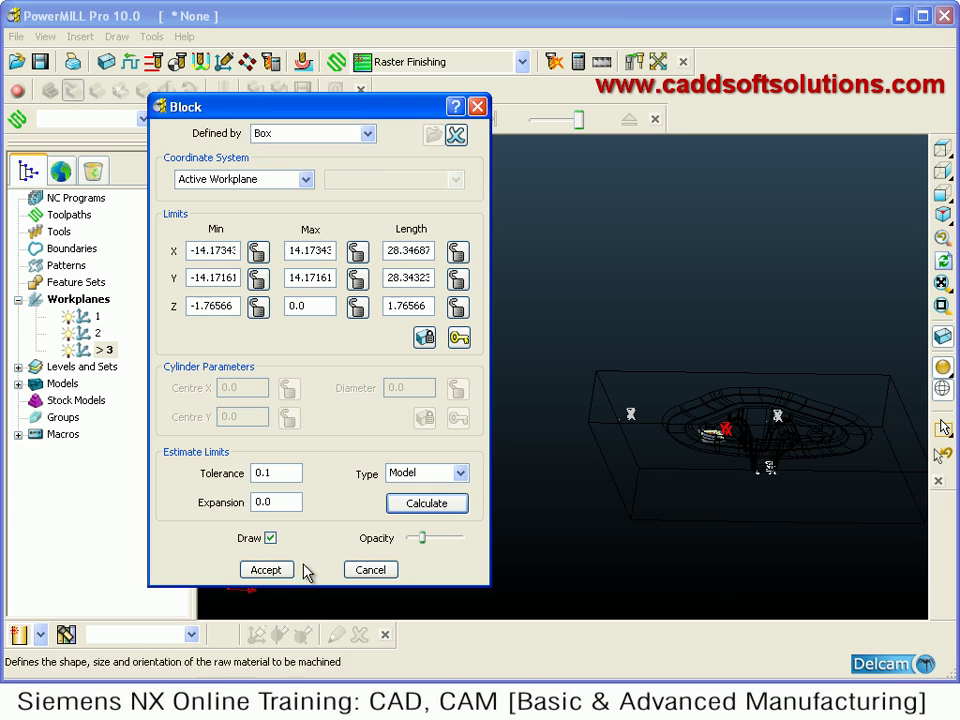
click(266, 570)
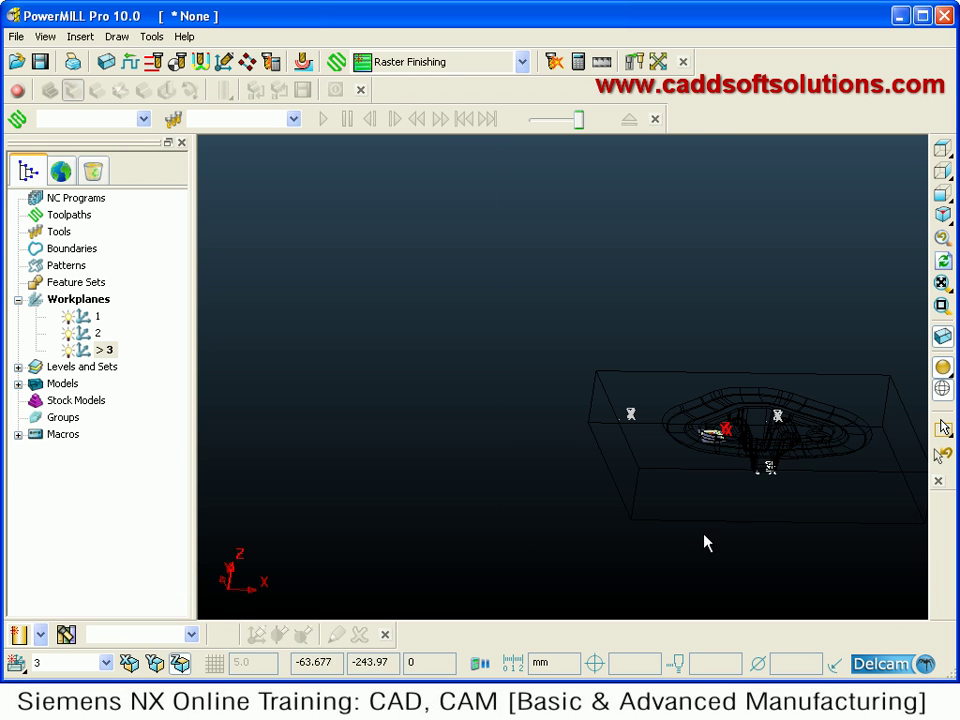
click(106, 62)
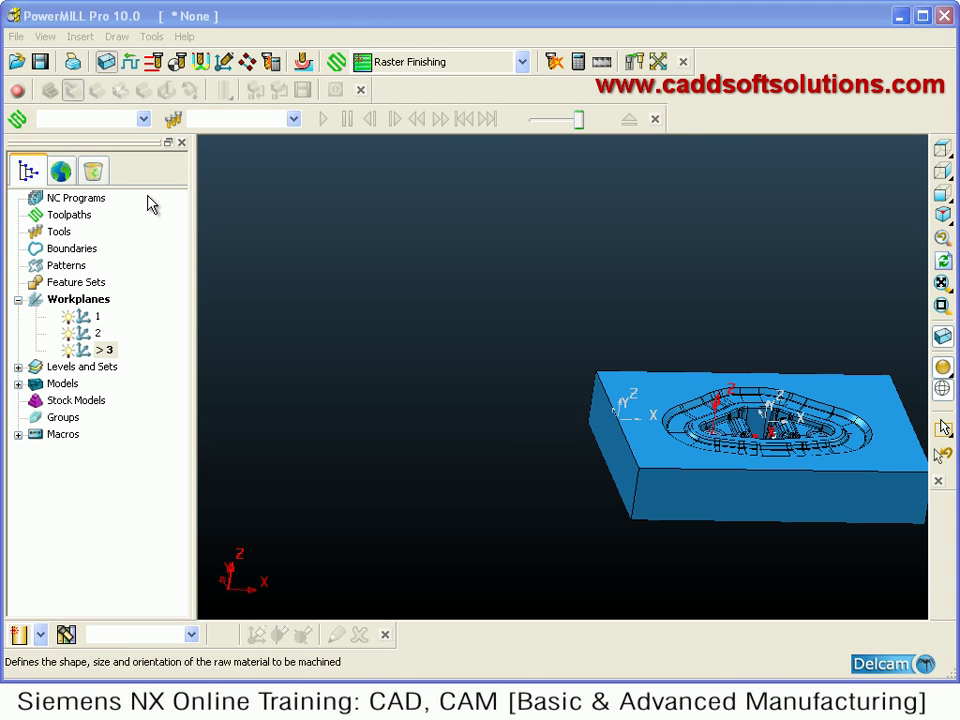
click(425, 504)
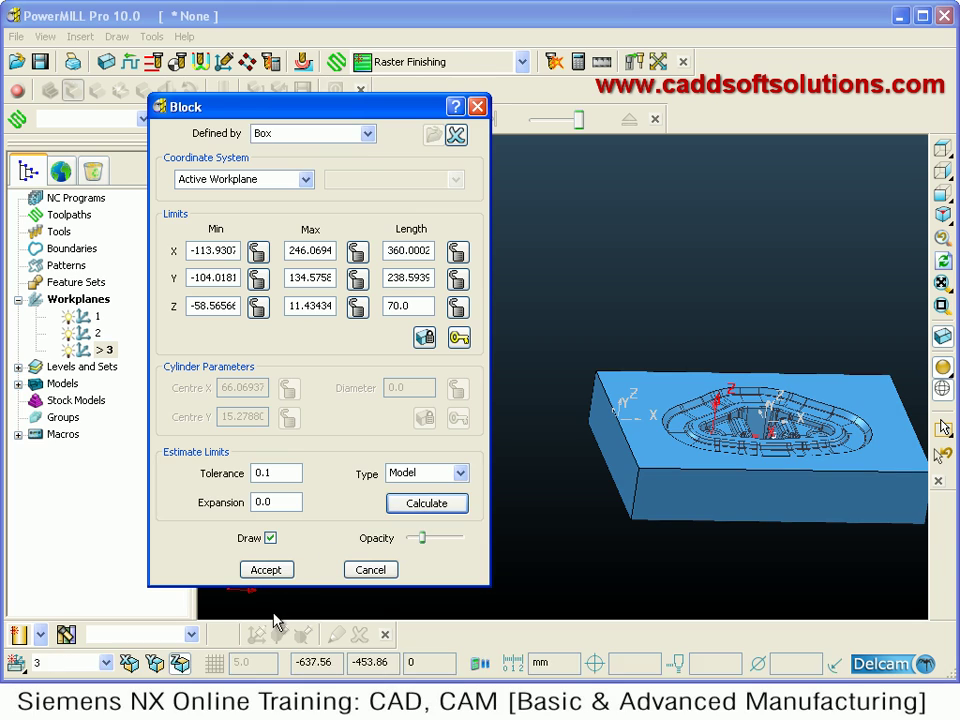
click(272, 572)
scroll(750, 450, up, 10)
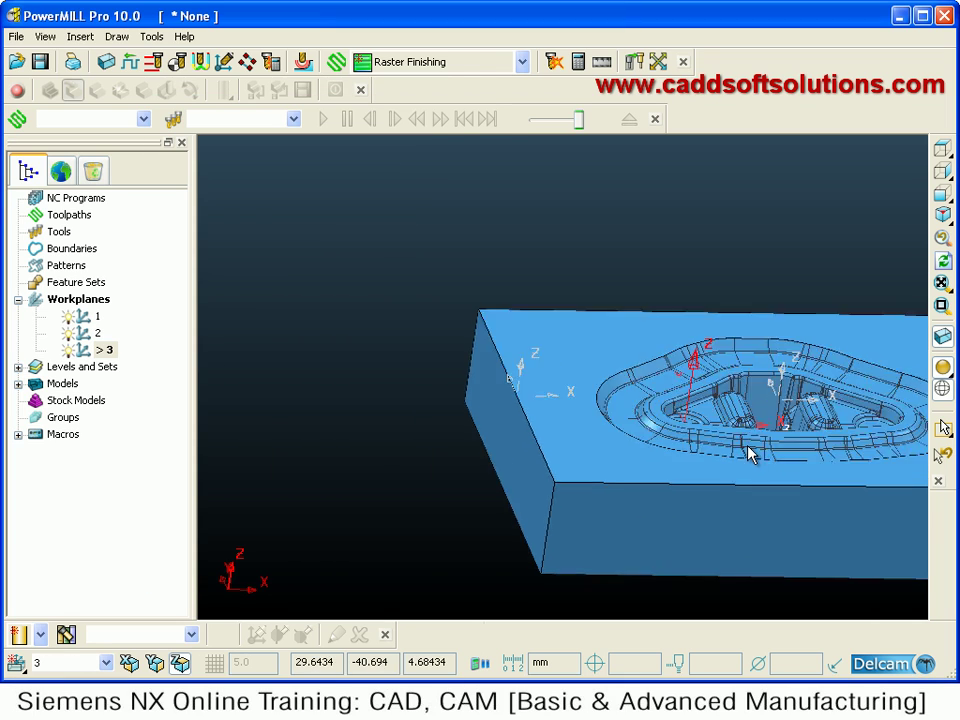
Switch off shading and display the die model's wireframe edges inside the block
middle_drag(432, 416, 380, 401)
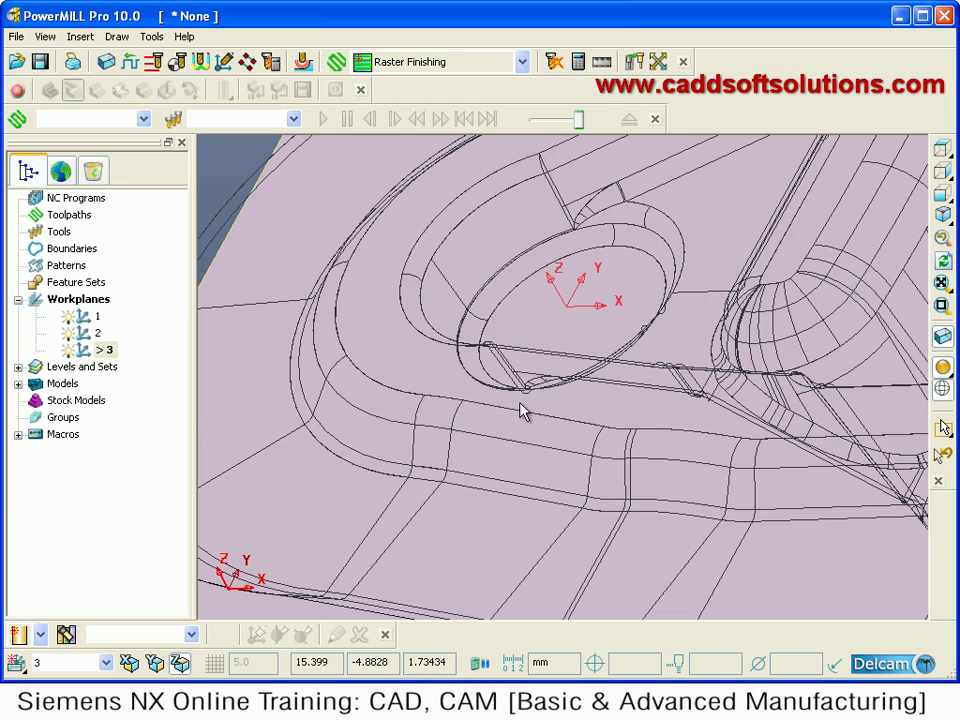
scroll(522, 412, down, 5)
middle_drag(563, 375, 713, 216)
scroll(520, 408, up, 3)
scroll(517, 420, up, 5)
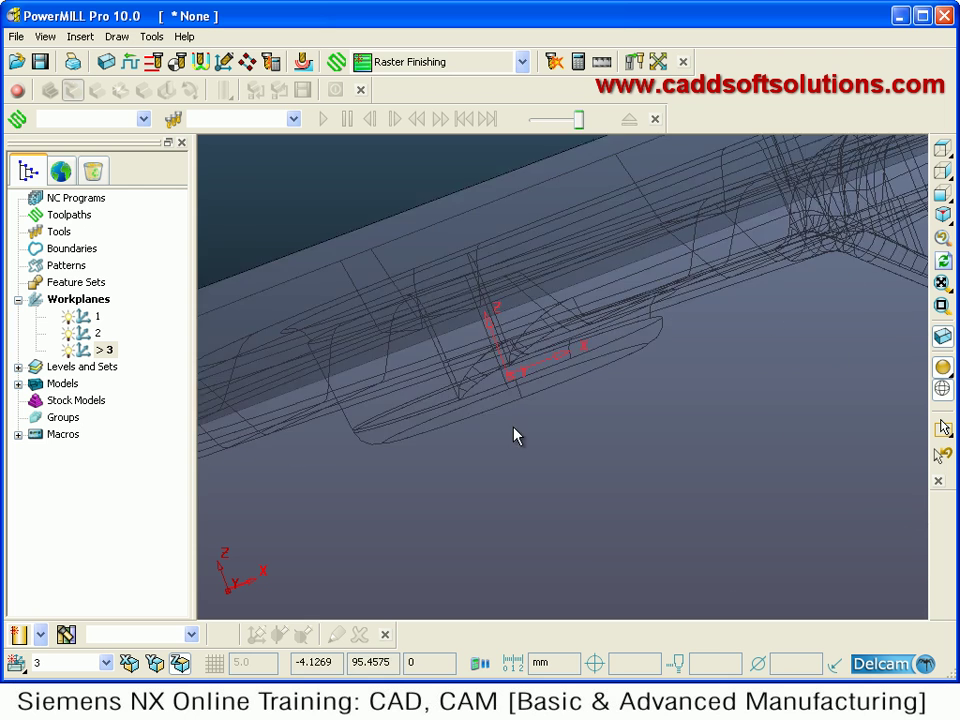
scroll(565, 355, up, 3)
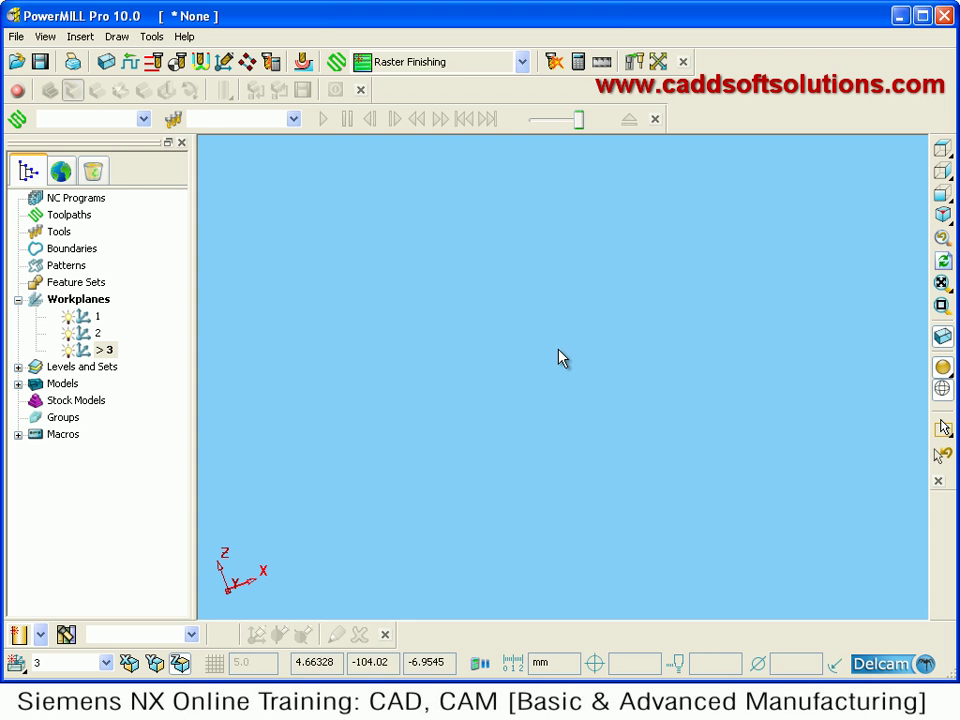
click(943, 367)
click(943, 390)
middle_drag(510, 341, 421, 317)
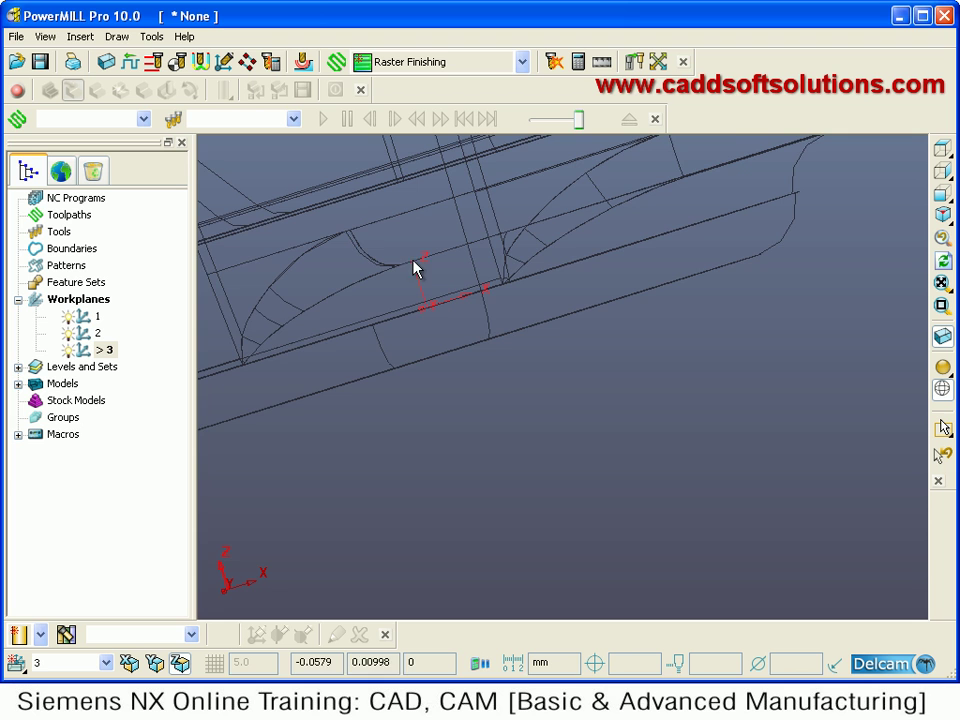
scroll(511, 318, down, 5)
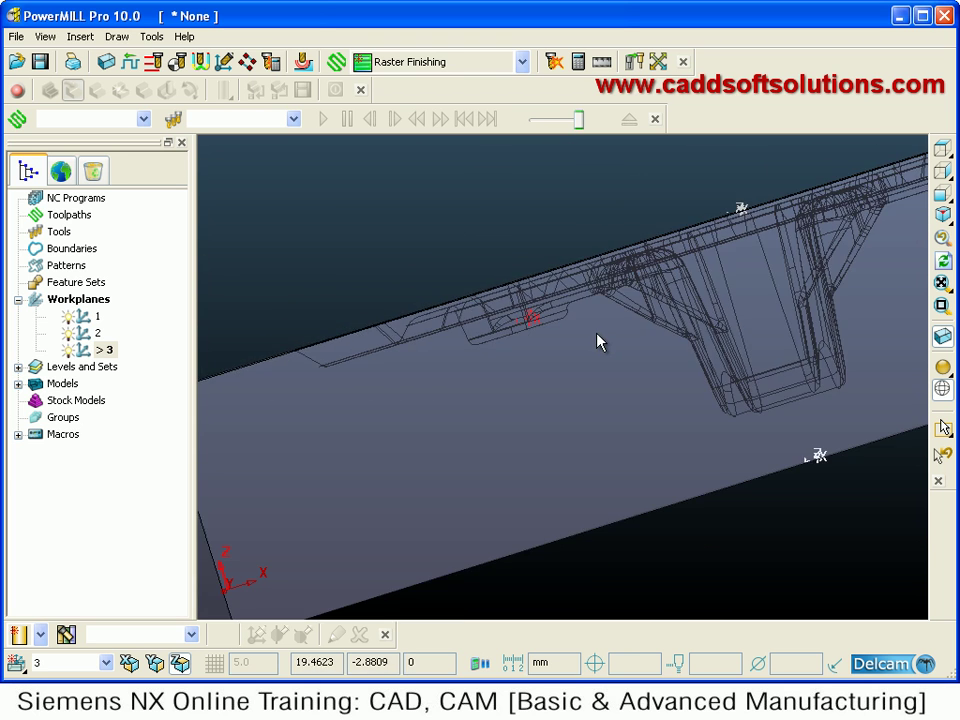
middle_drag(632, 343, 565, 400)
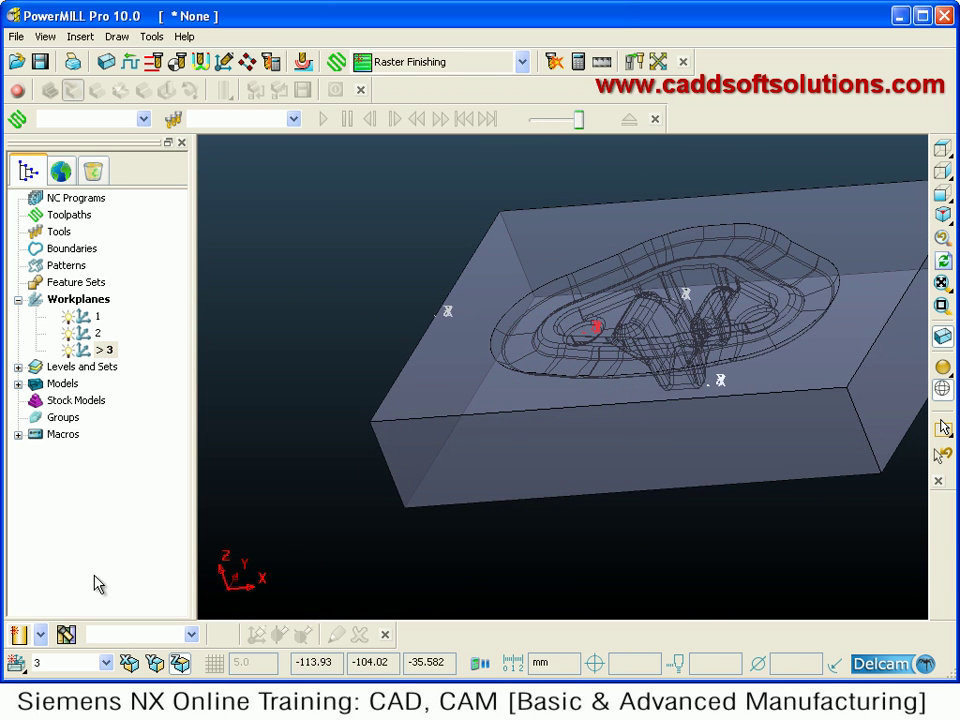
Turn shading back on and create workplane 4 at the centre of the long slot face
click(942, 336)
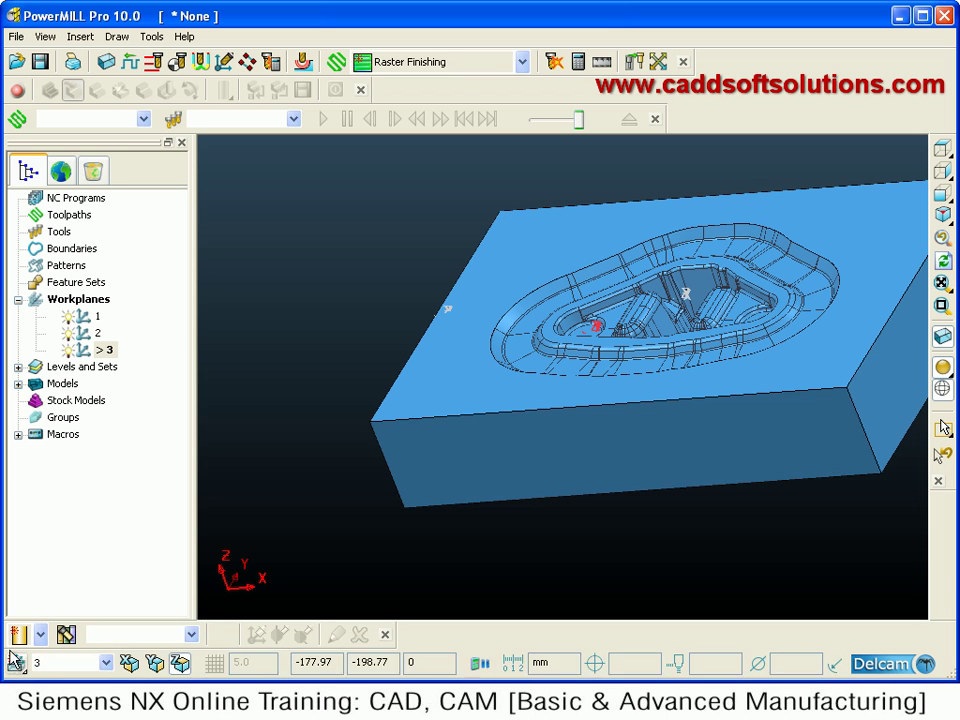
mouse_move(22, 664)
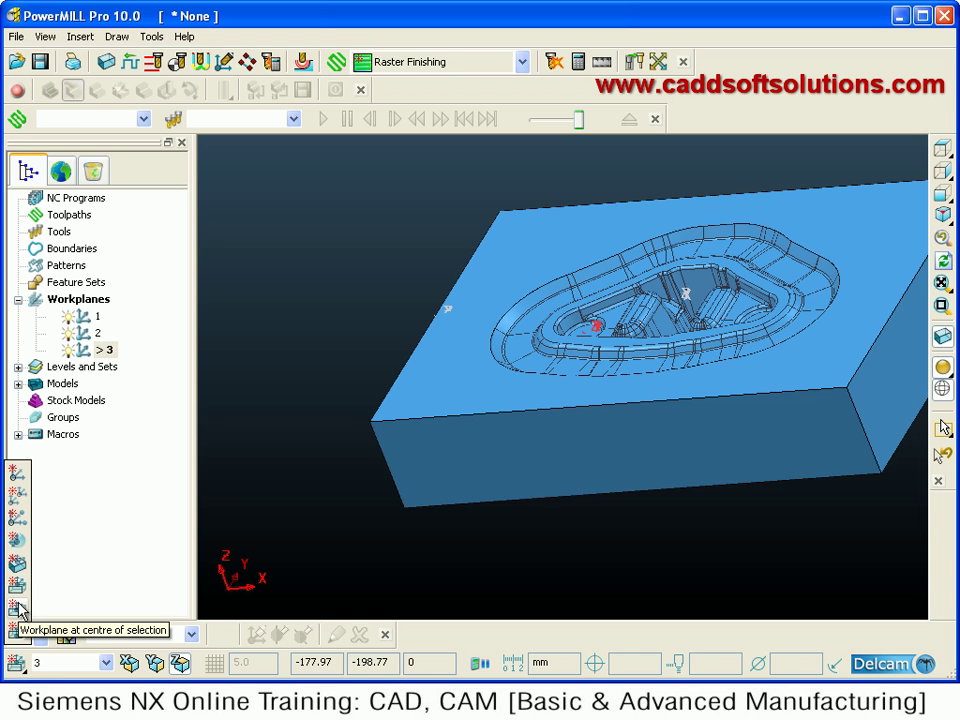
middle_drag(557, 300, 626, 368)
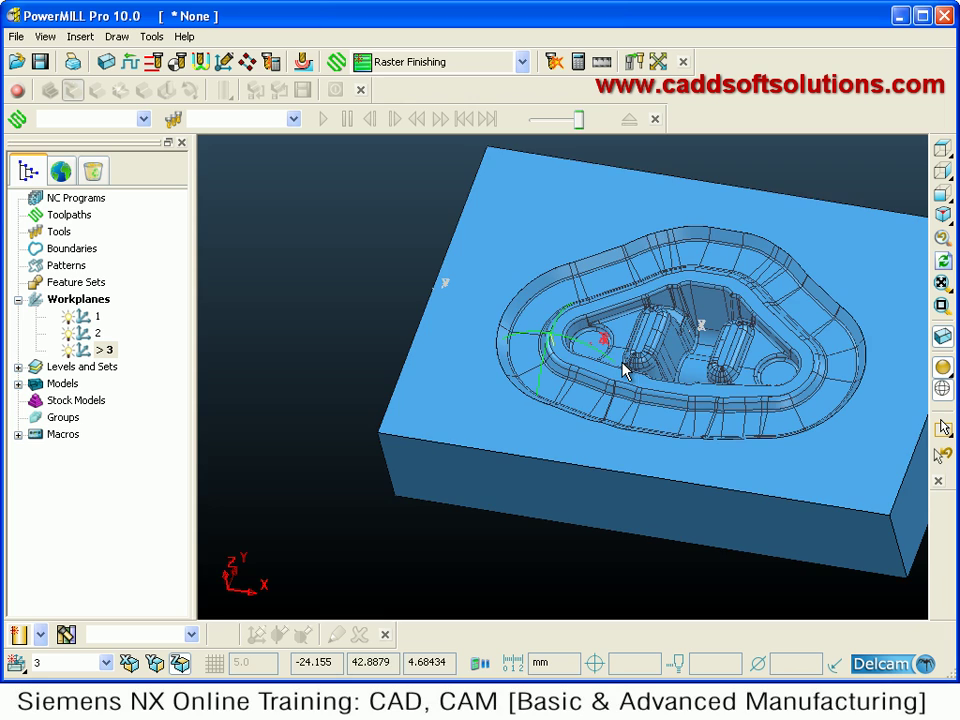
scroll(636, 368, up, 5)
scroll(790, 376, up, 4)
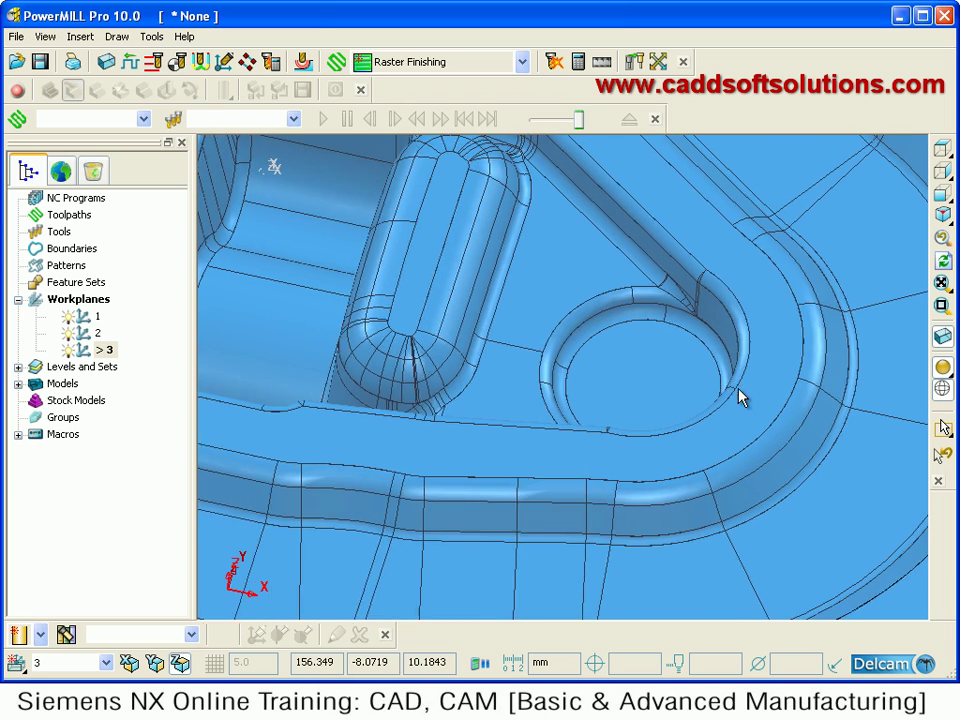
click(421, 267)
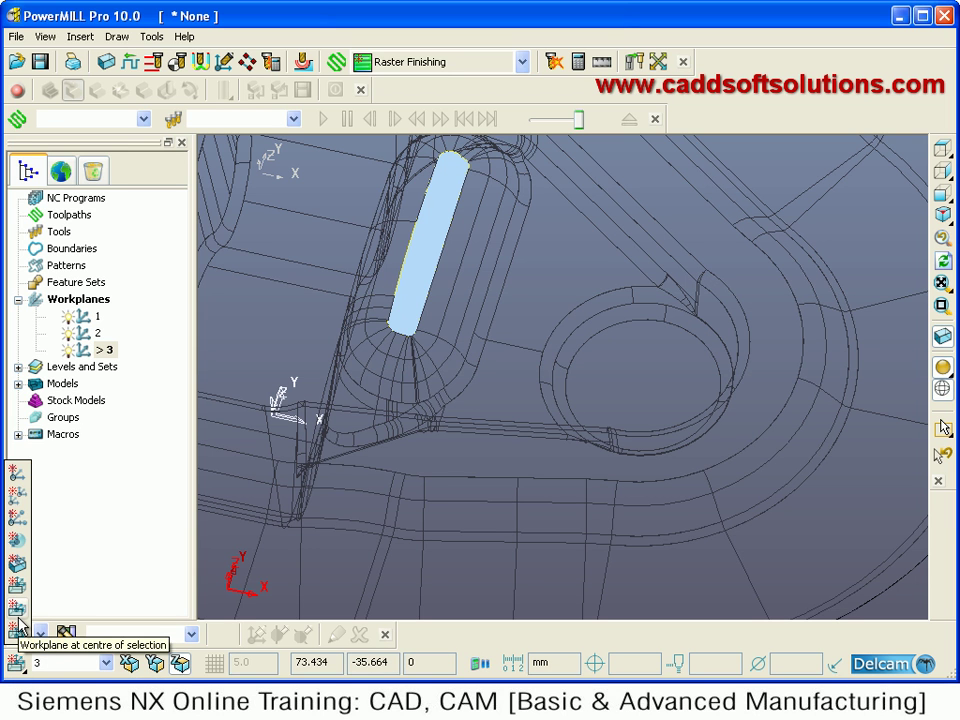
click(19, 622)
middle_drag(357, 238, 138, 368)
Make workplane 4 the active workplane
right_click(95, 367)
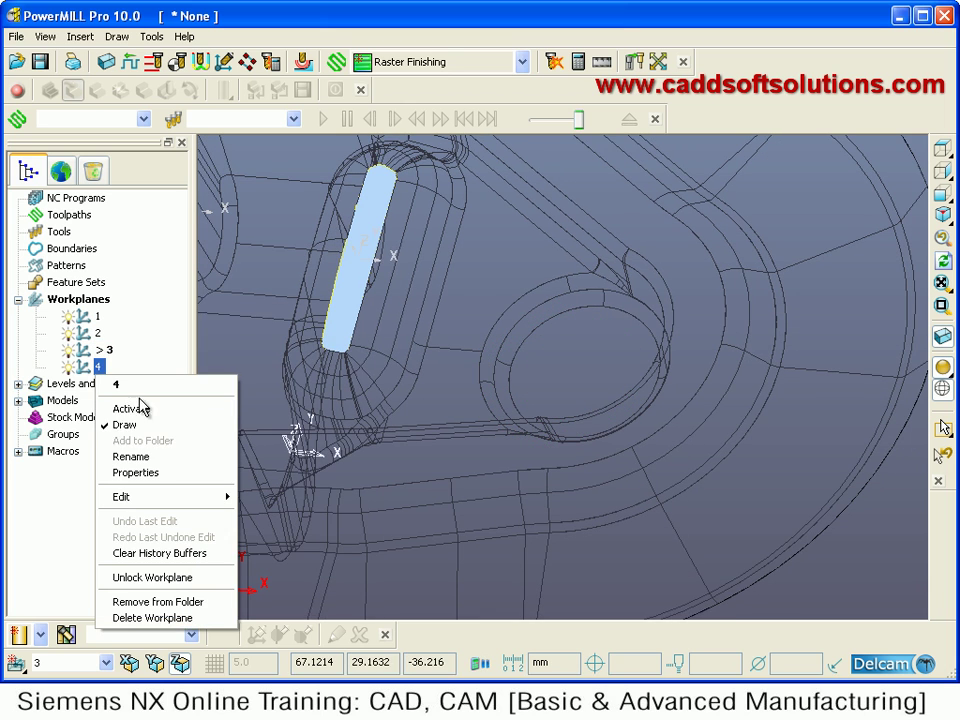
click(142, 407)
middle_drag(407, 262, 302, 328)
scroll(349, 320, up, 3)
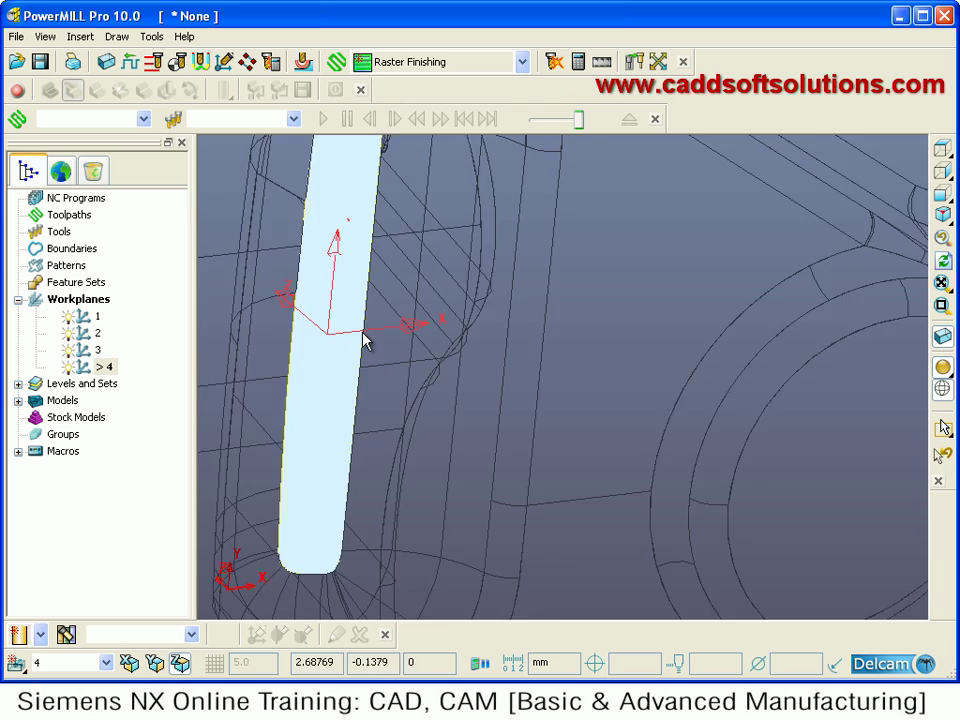
scroll(365, 341, down, 3)
mouse_move(542, 371)
middle_down()
mouse_move(709, 375)
mouse_move(733, 386)
mouse_move(690, 424)
mouse_move(692, 441)
middle_up()
Create workplane 5 on the circular floor face near the die's right end
click(659, 422)
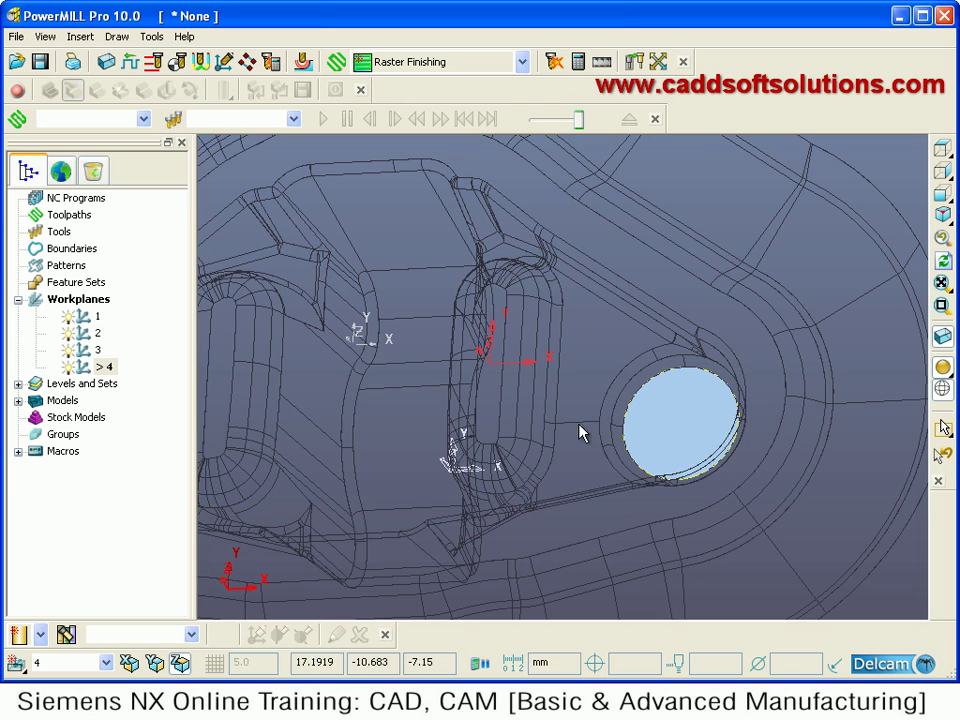
click(16, 664)
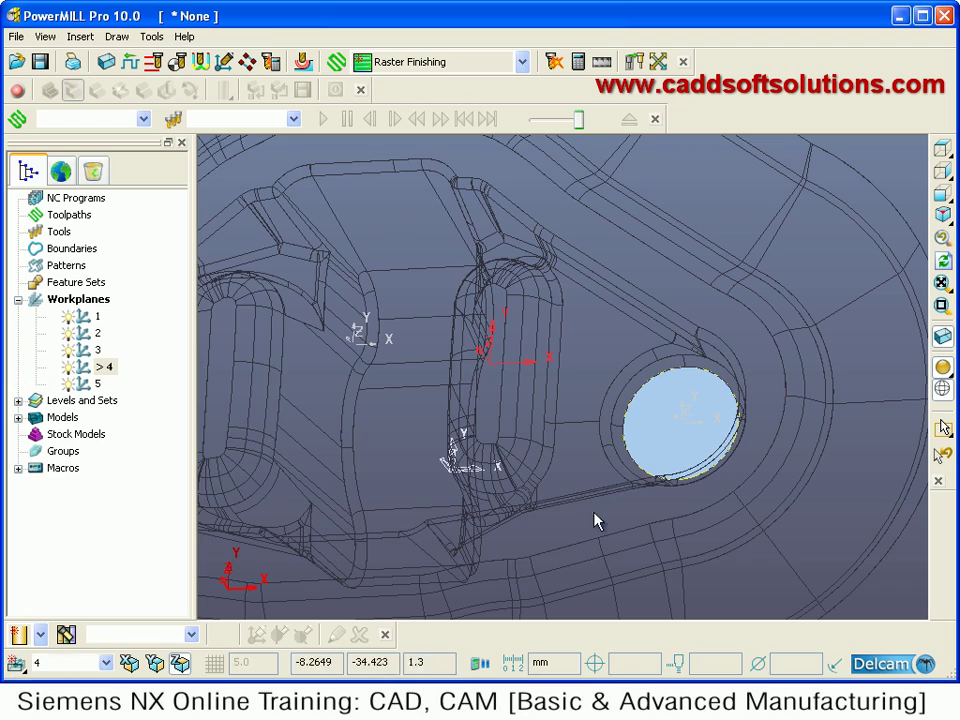
middle_drag(688, 458, 560, 415)
mouse_move(480, 385)
middle_down()
mouse_move(476, 411)
mouse_move(471, 394)
middle_up()
Activate workplane 5 on the circular face and inspect the shaded block from several angles
right_click(104, 386)
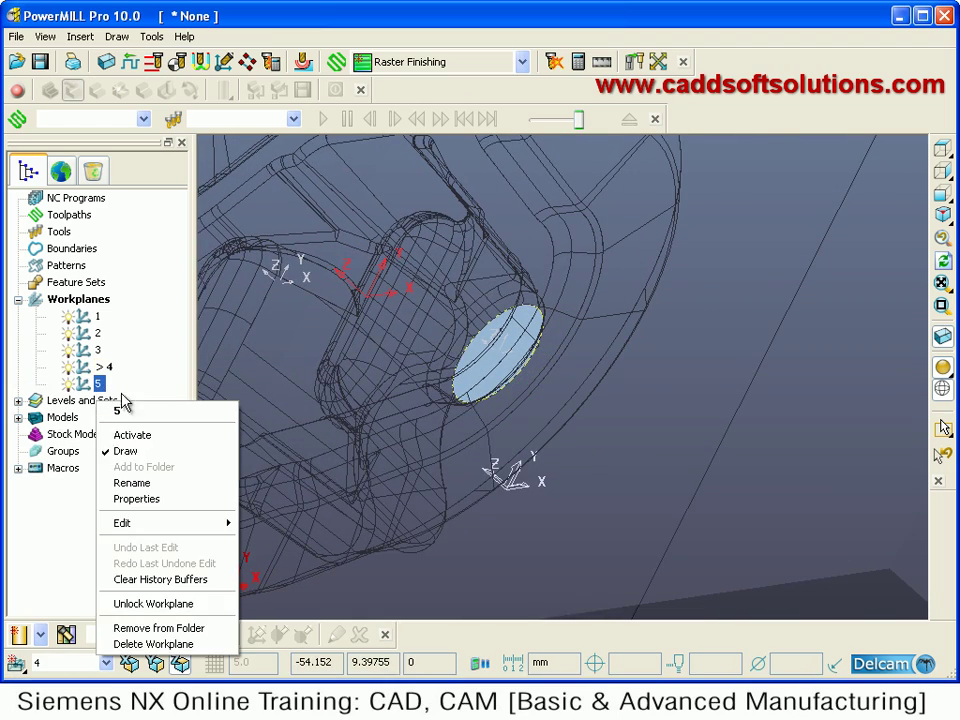
click(145, 436)
middle_drag(657, 452, 611, 446)
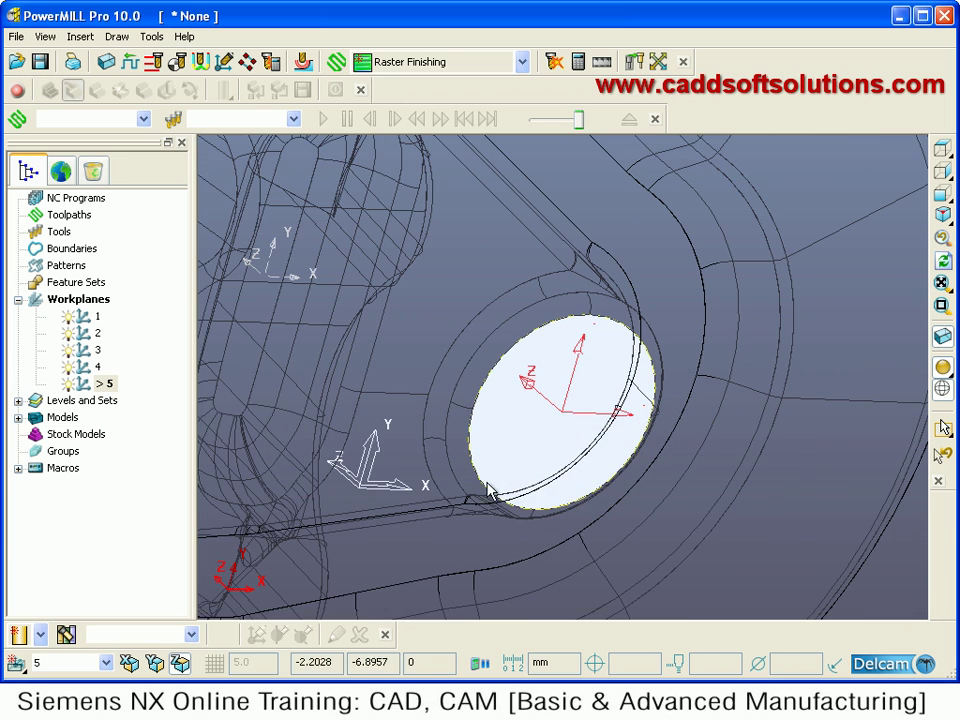
scroll(546, 413, down, 4)
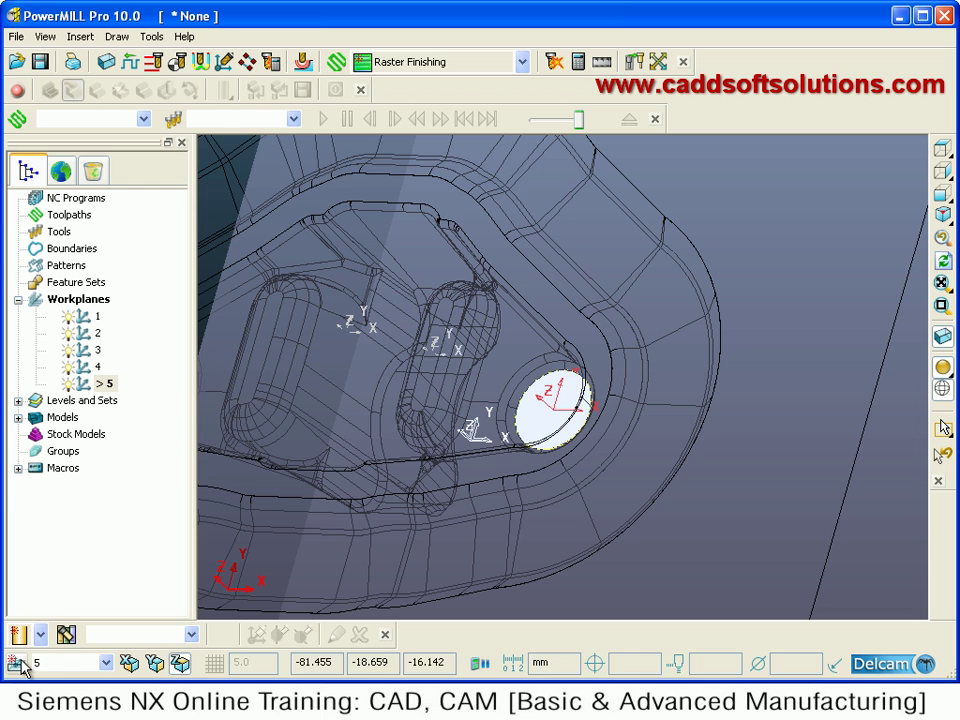
mouse_move(18, 645)
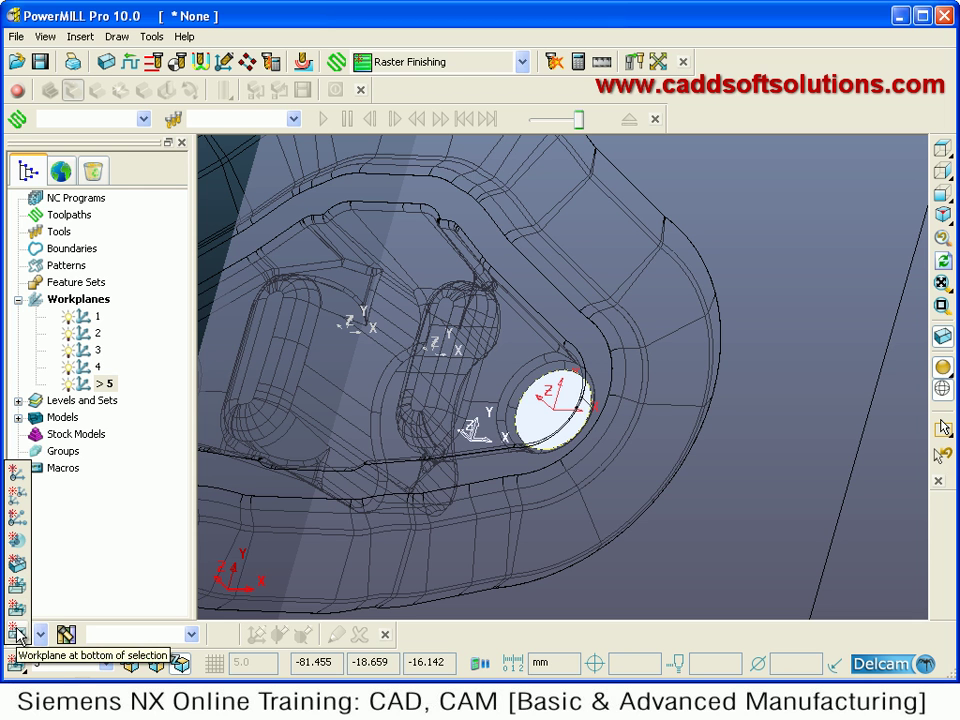
scroll(450, 390, down, 5)
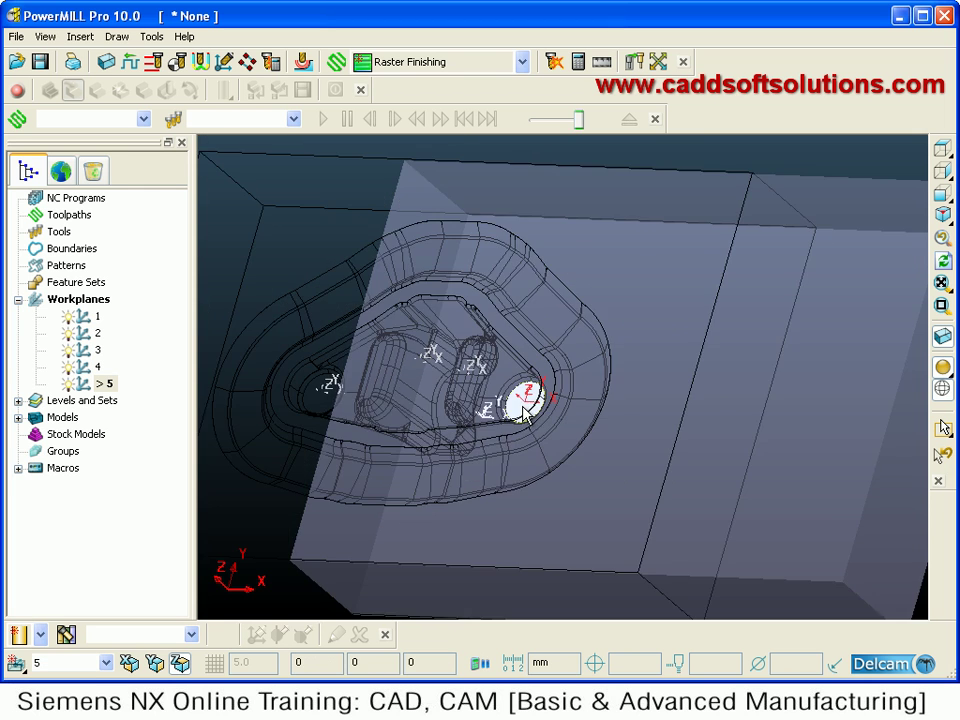
middle_drag(487, 535, 429, 463)
scroll(555, 432, up, 3)
scroll(492, 448, up, 2)
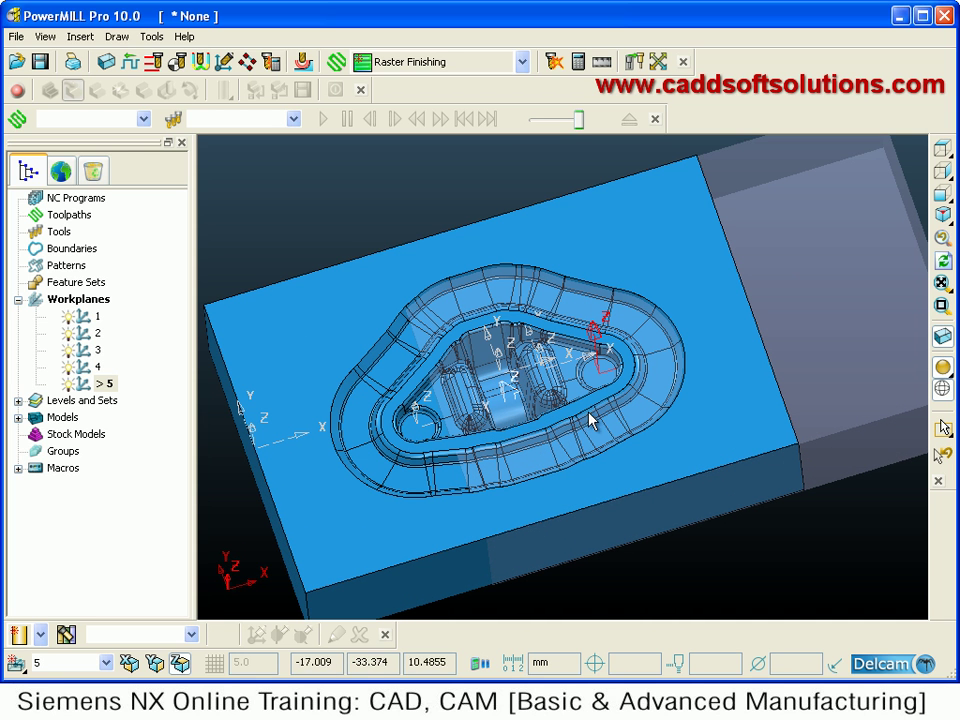
scroll(557, 411, down, 3)
middle_drag(536, 476, 566, 420)
scroll(566, 425, up, 2)
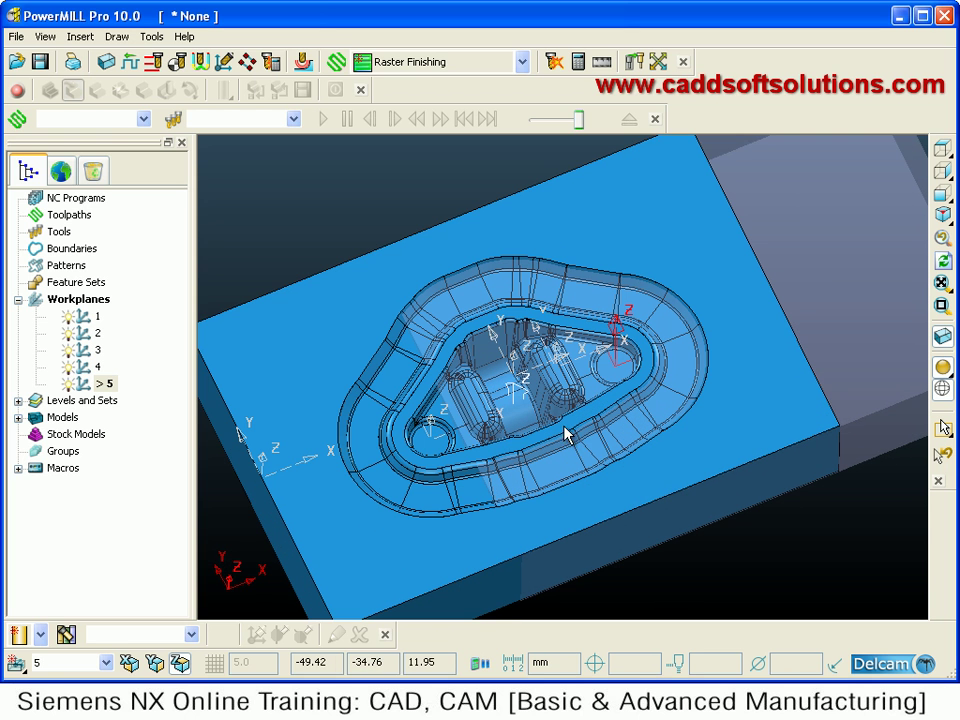
Select workplanes 1 through 5 in the Explorer and delete them
click(97, 316)
click(105, 399)
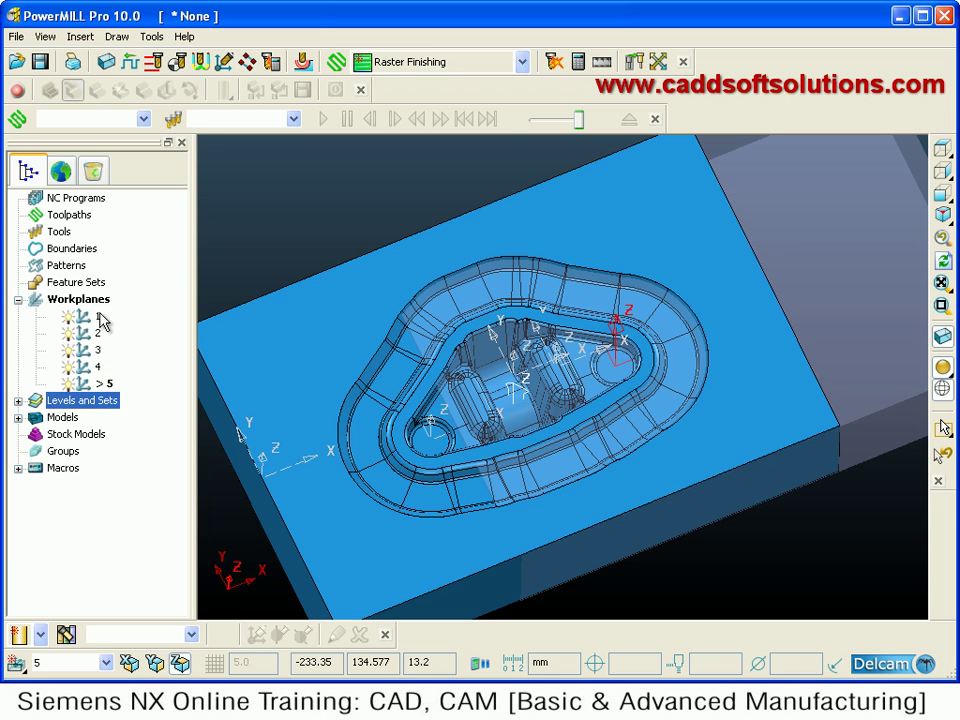
click(99, 317)
shift+click(100, 388)
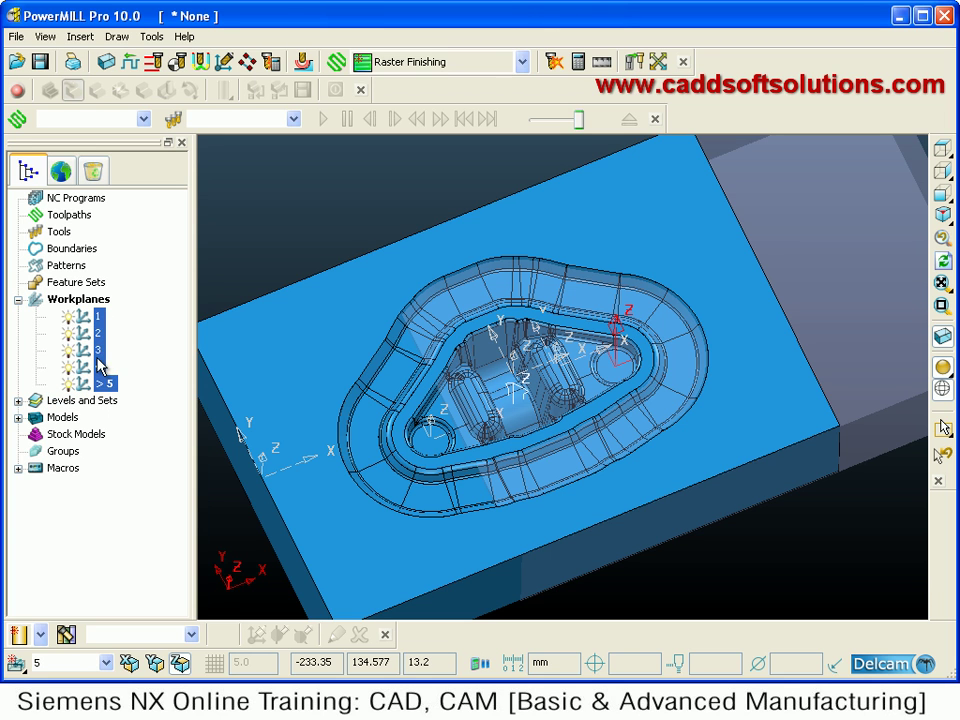
right_click(100, 368)
click(182, 484)
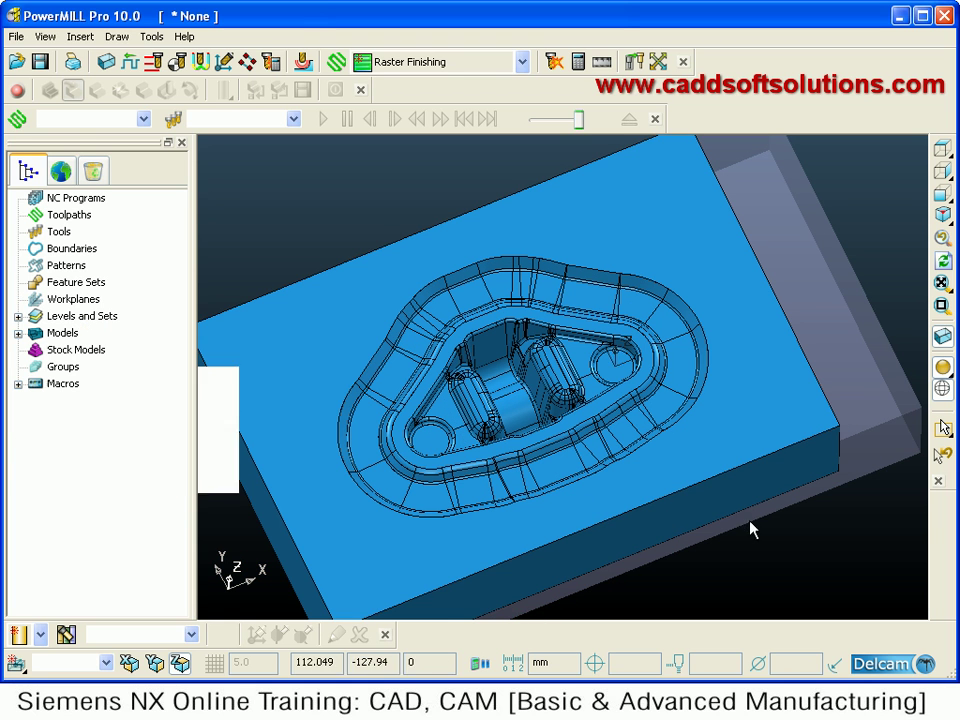
Recalculate the stock block limits from the die model and accept the new block
click(106, 62)
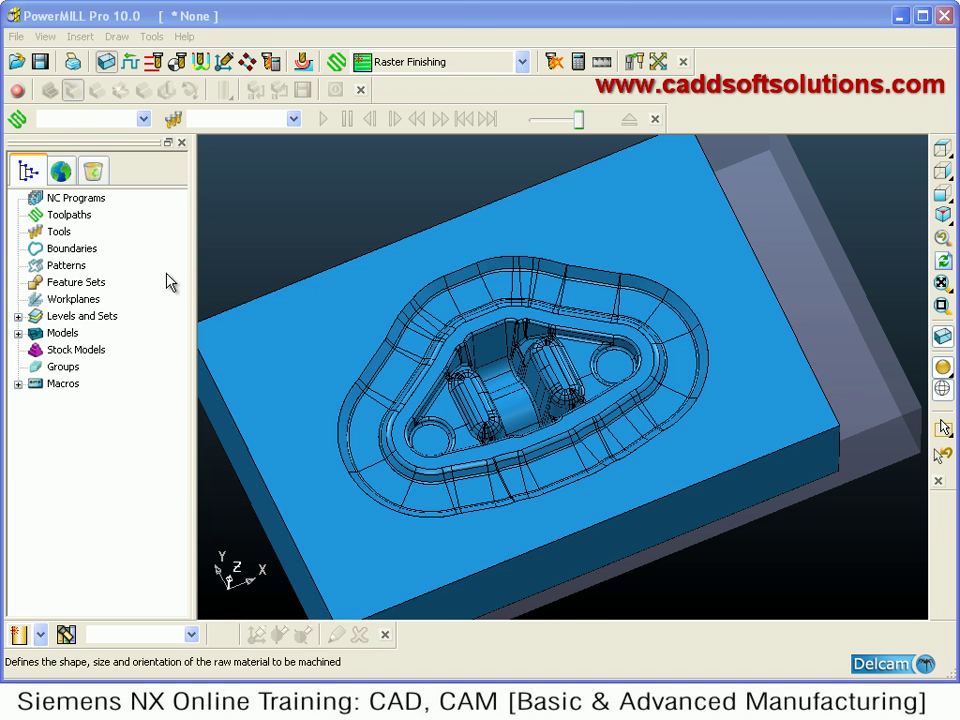
click(422, 503)
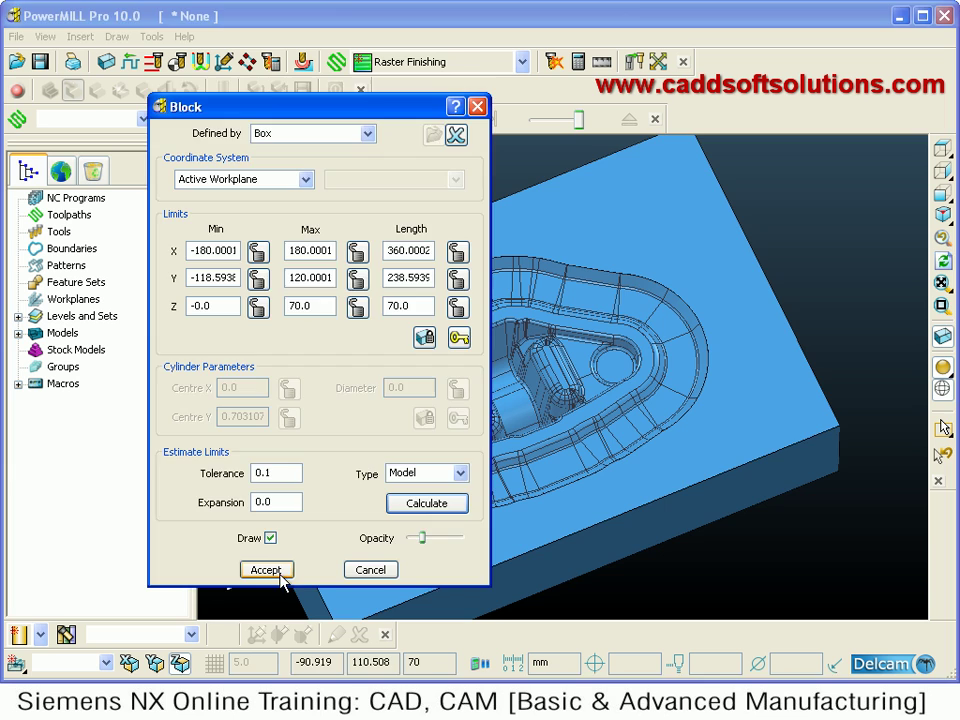
click(285, 572)
middle_drag(658, 418, 495, 383)
scroll(589, 414, down, 6)
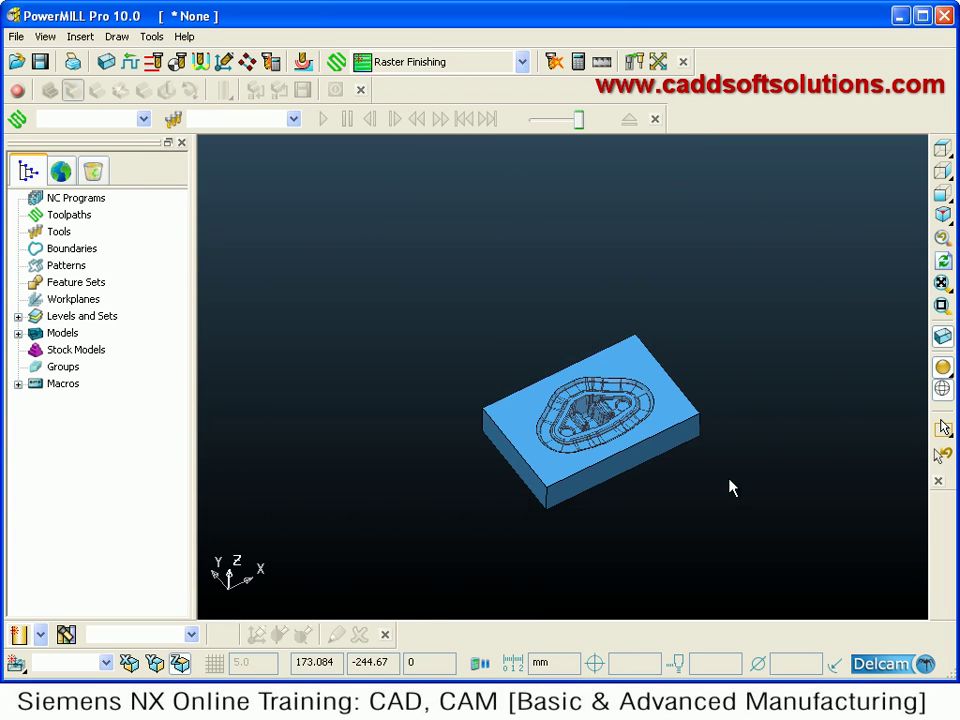
Toggle the stock block display, leave it on, and view the model from top (Z)
click(944, 344)
click(944, 344)
click(944, 344)
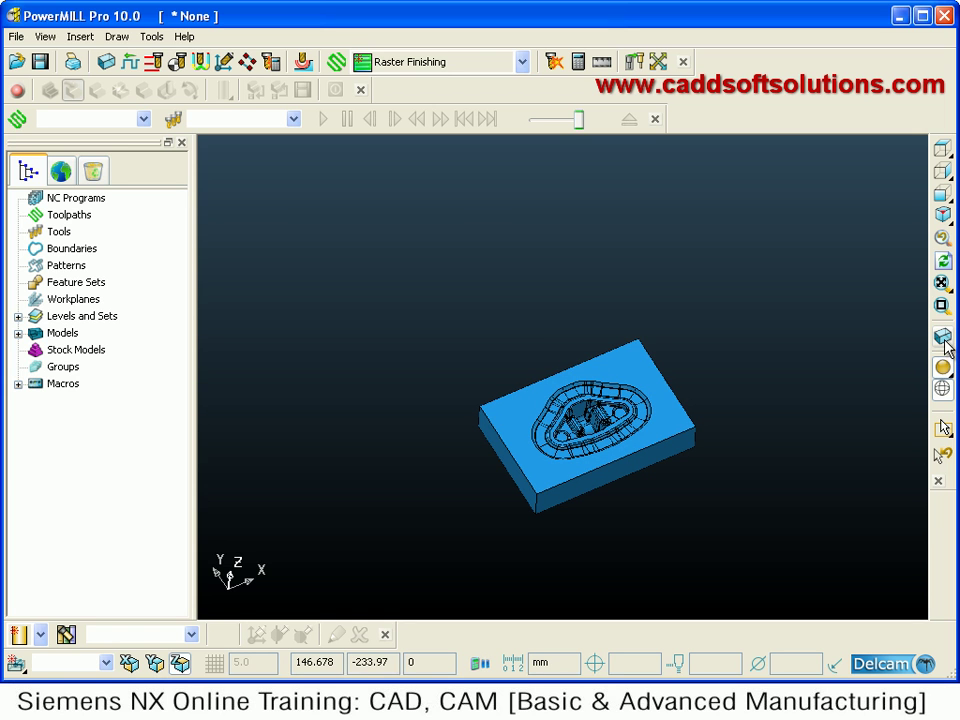
click(944, 344)
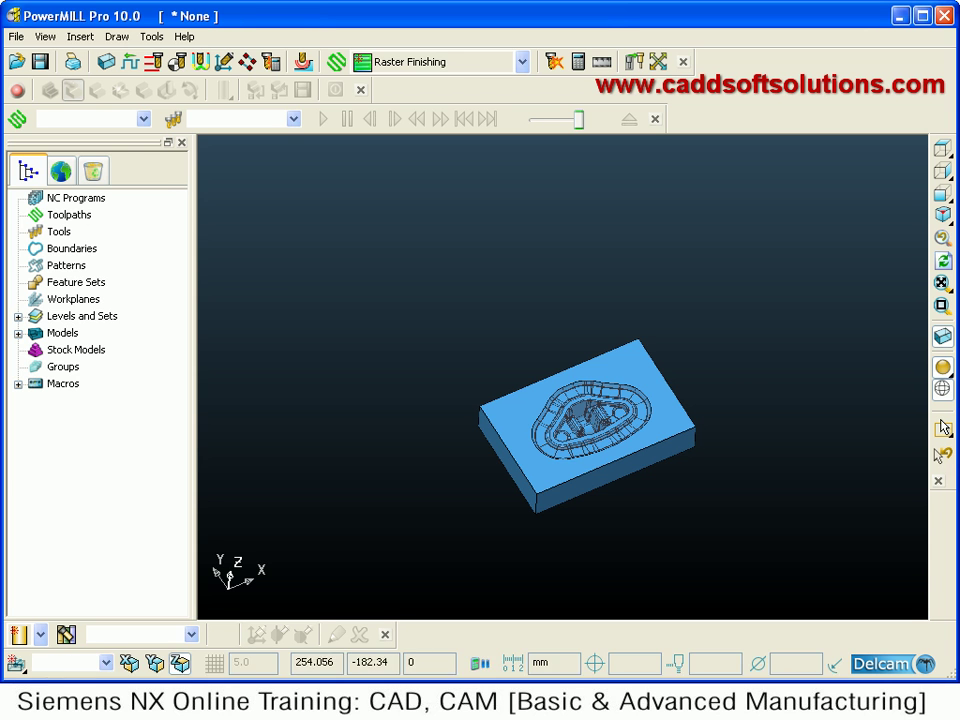
click(943, 337)
scroll(600, 480, up, 5)
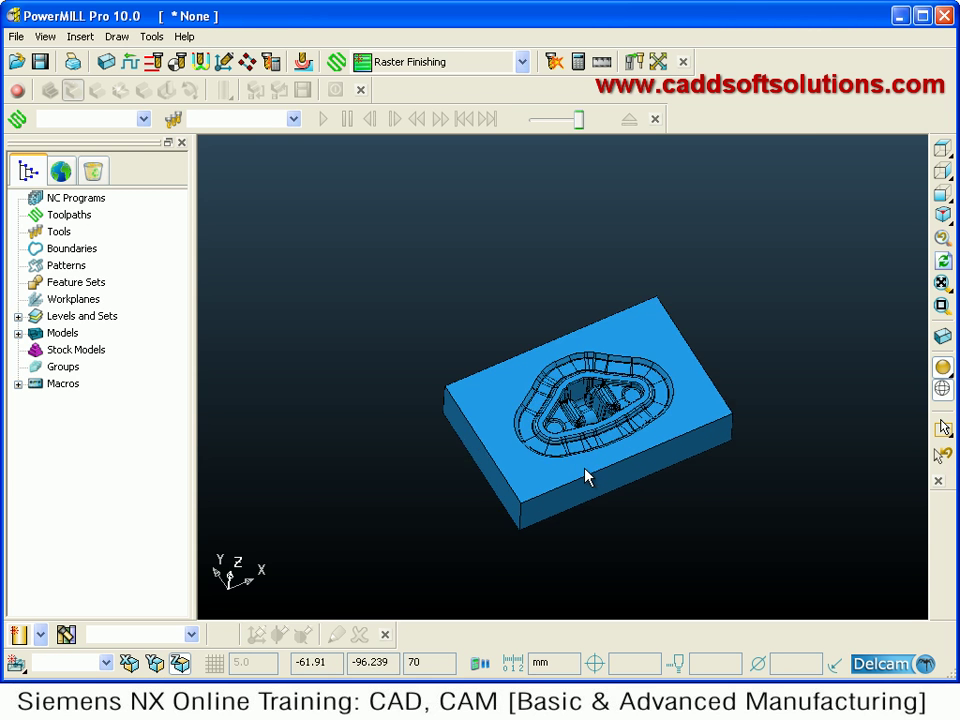
click(942, 148)
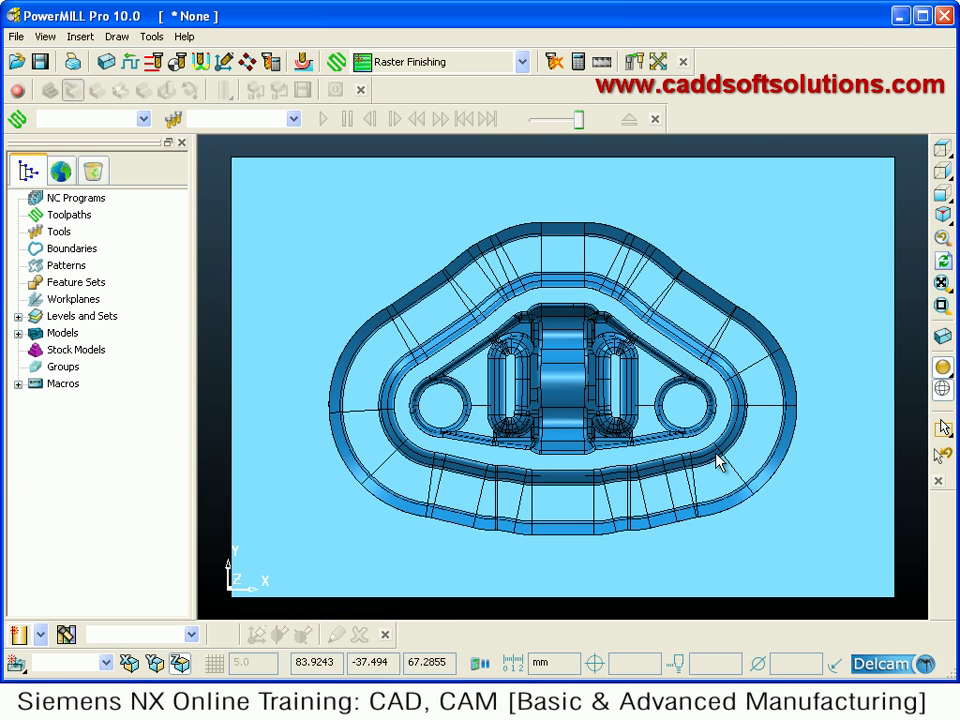
Bring up the Transform Model dialog for the die model from its context menu
right_click(335, 257)
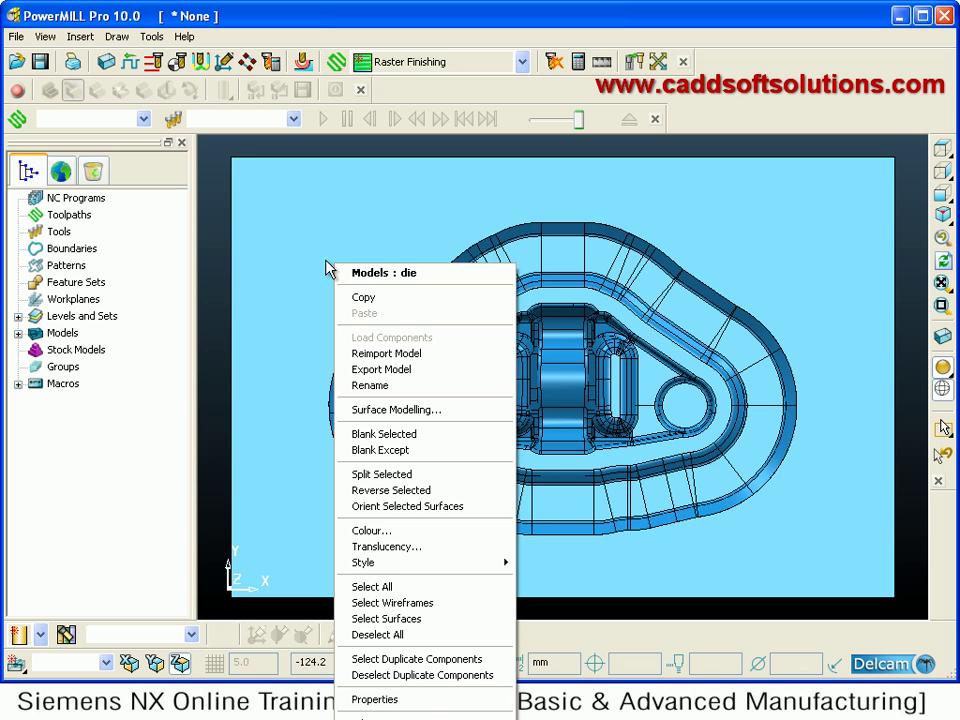
right_click(248, 172)
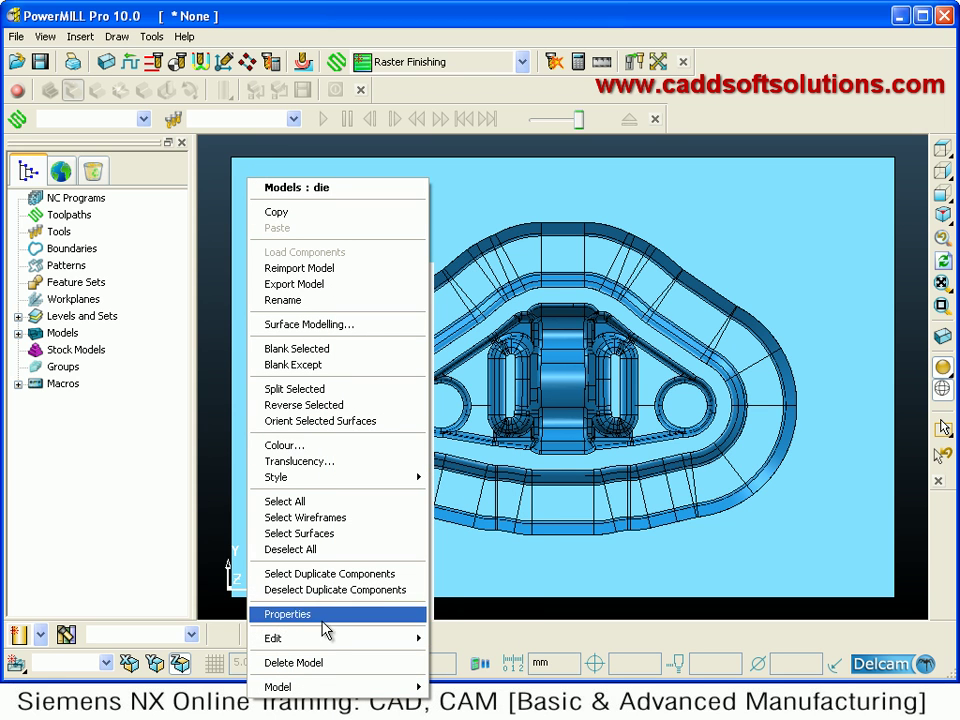
mouse_move(325, 648)
click(470, 640)
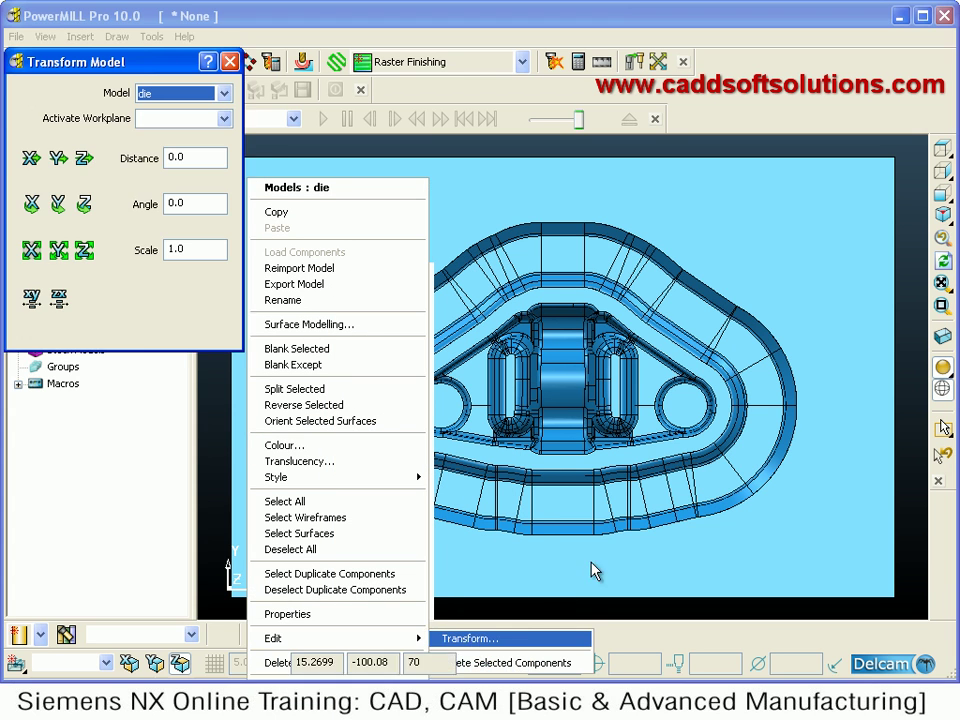
drag(105, 66, 242, 163)
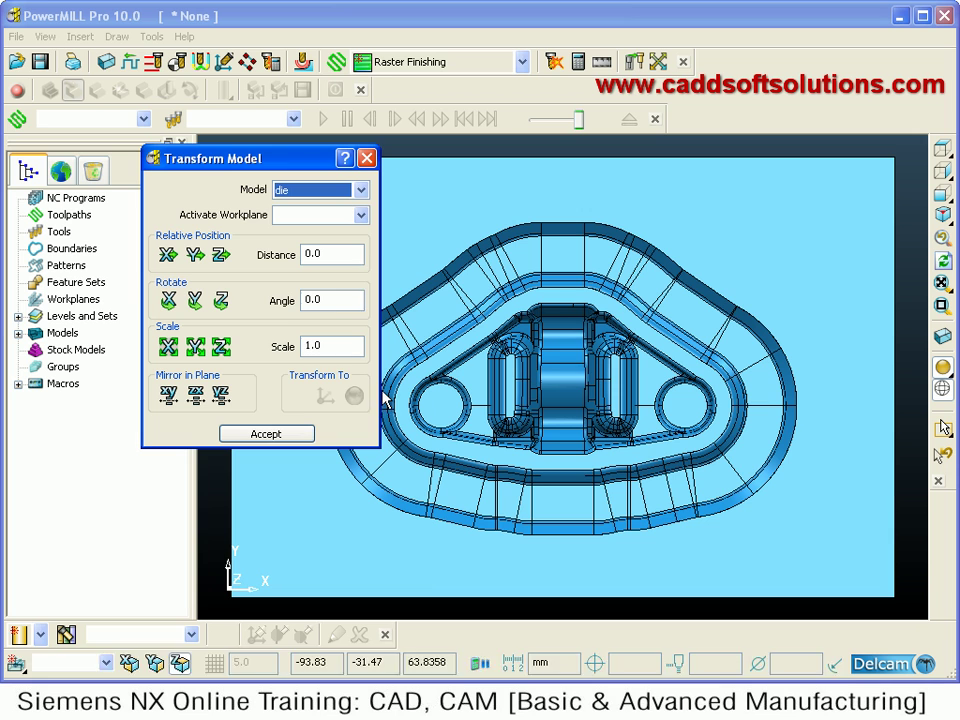
Set the angle to 90.0 and rotate the die about Z twice, checking from above
click(309, 301)
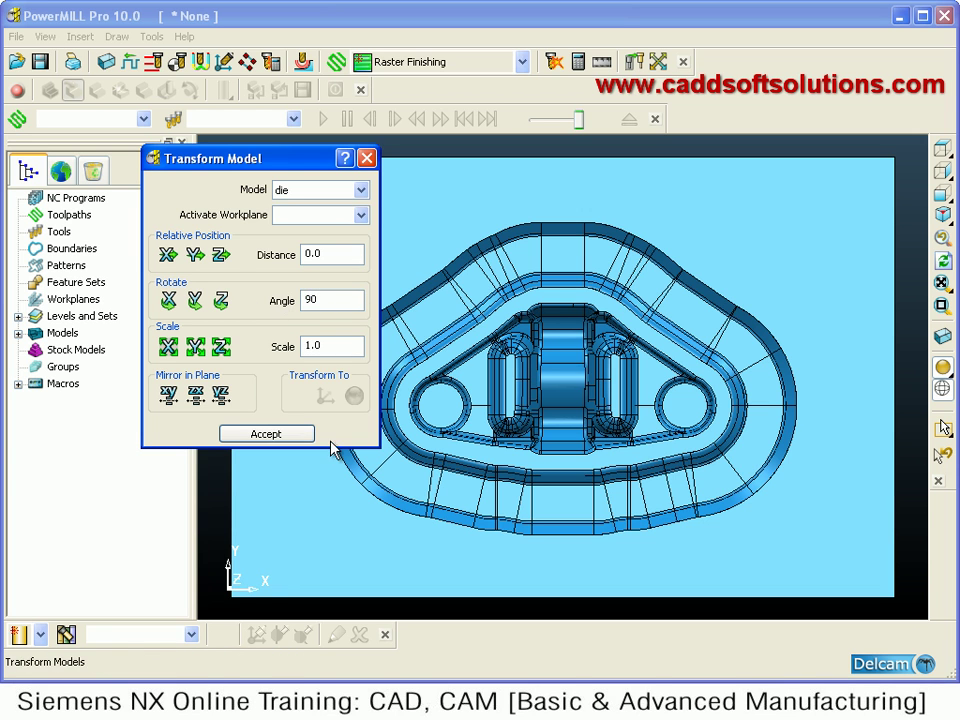
middle_drag(461, 482, 343, 532)
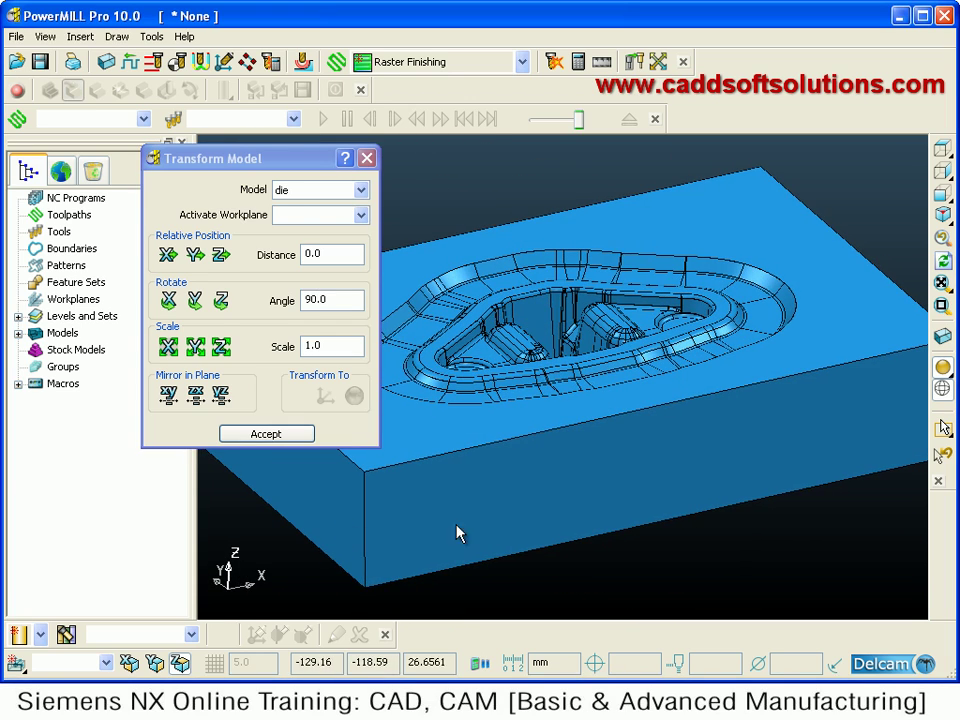
click(221, 301)
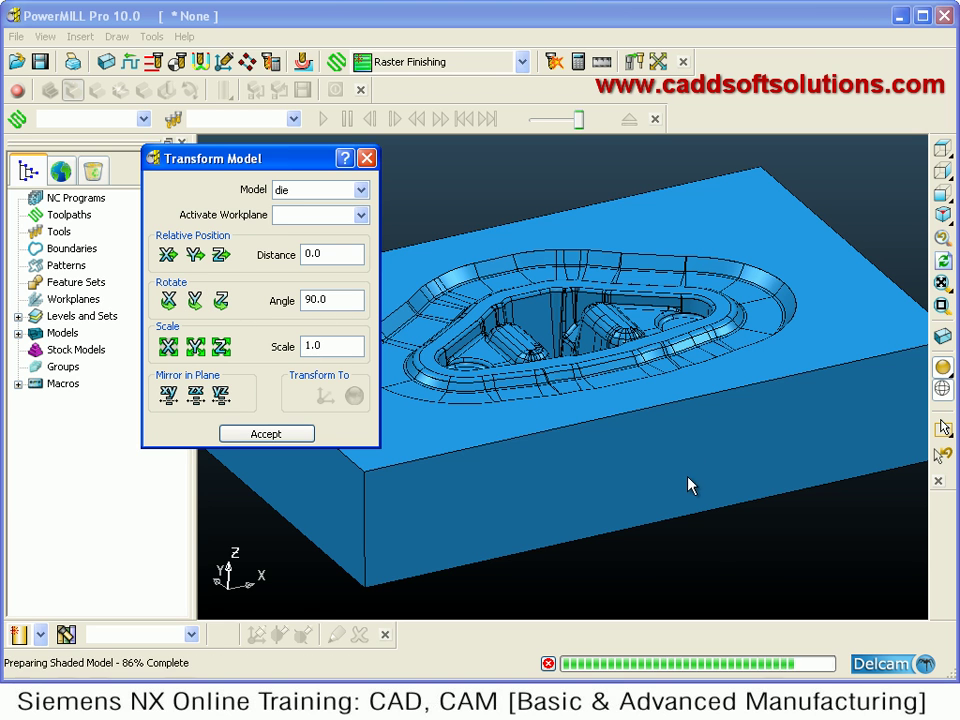
click(943, 152)
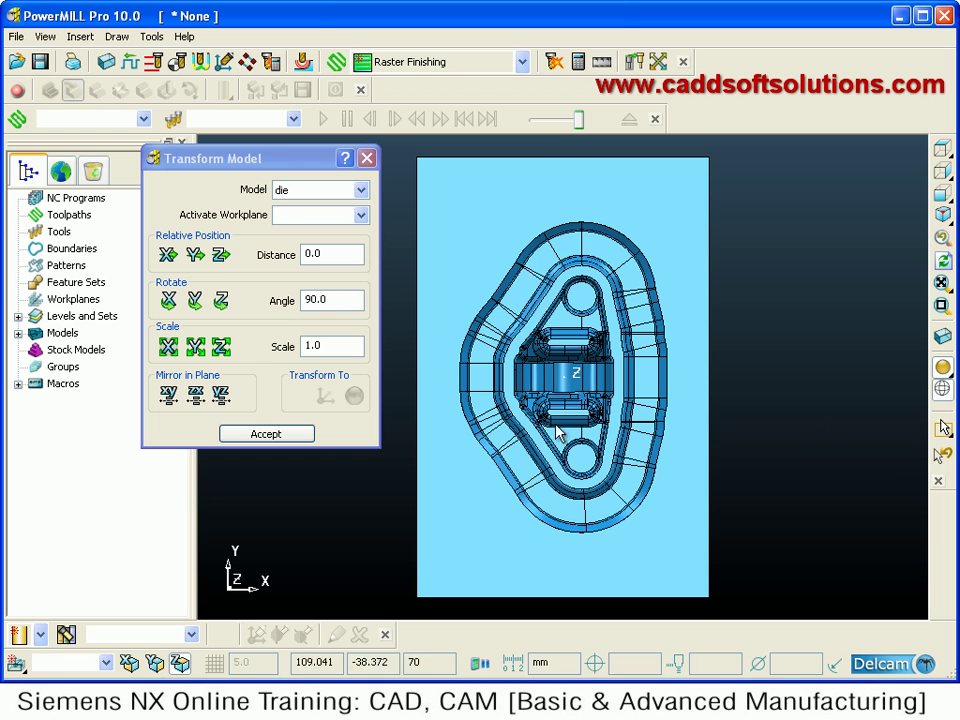
middle_drag(679, 469, 553, 416)
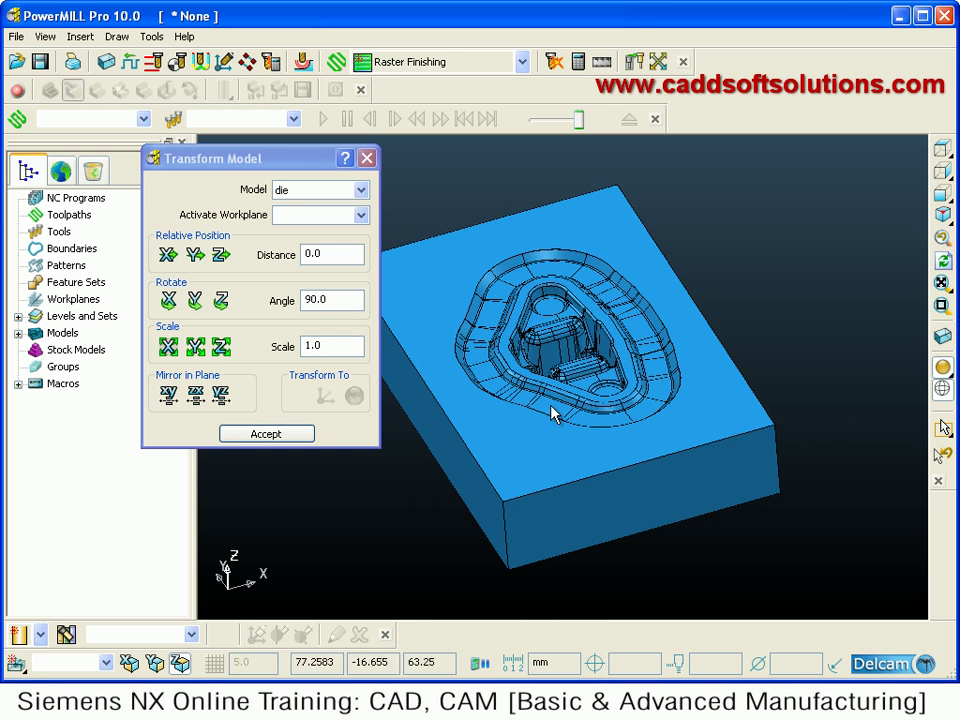
click(220, 302)
Orbit and zoom around the rotated die block to inspect it
middle_drag(488, 473, 636, 452)
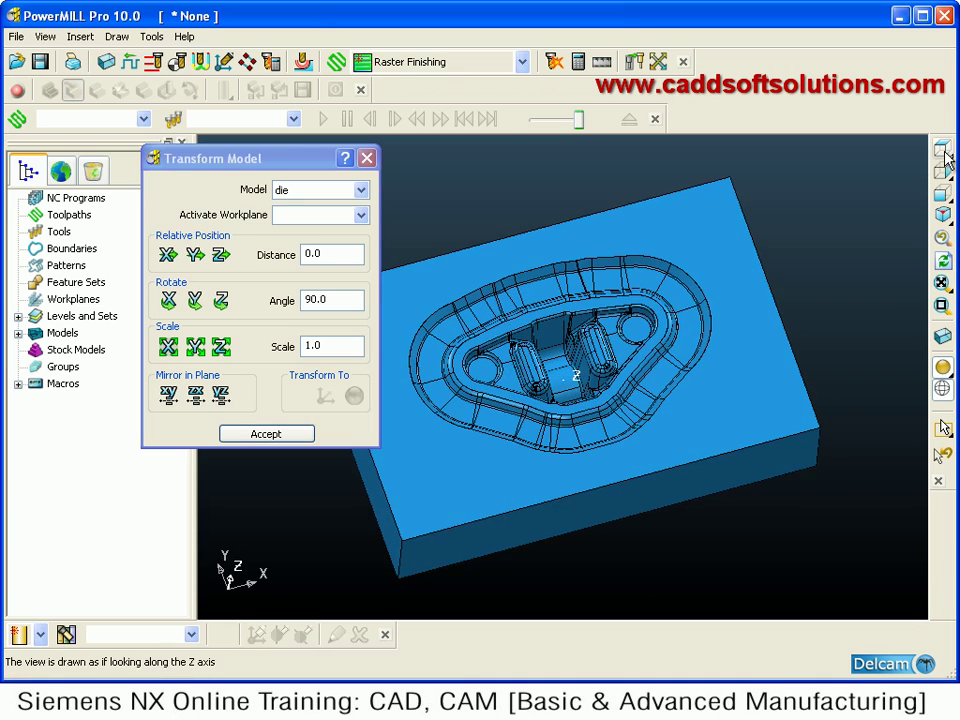
click(943, 155)
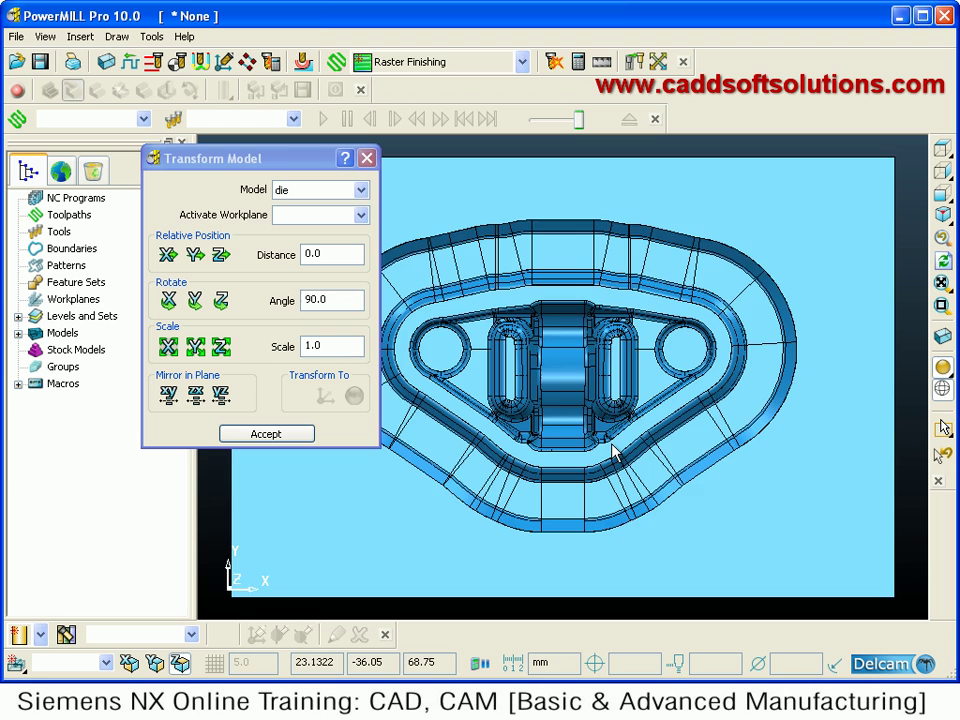
mouse_move(585, 477)
middle_down()
mouse_move(596, 336)
mouse_move(589, 439)
mouse_move(600, 422)
mouse_move(603, 442)
mouse_move(681, 416)
mouse_move(580, 407)
middle_up()
scroll(603, 442, up, 2)
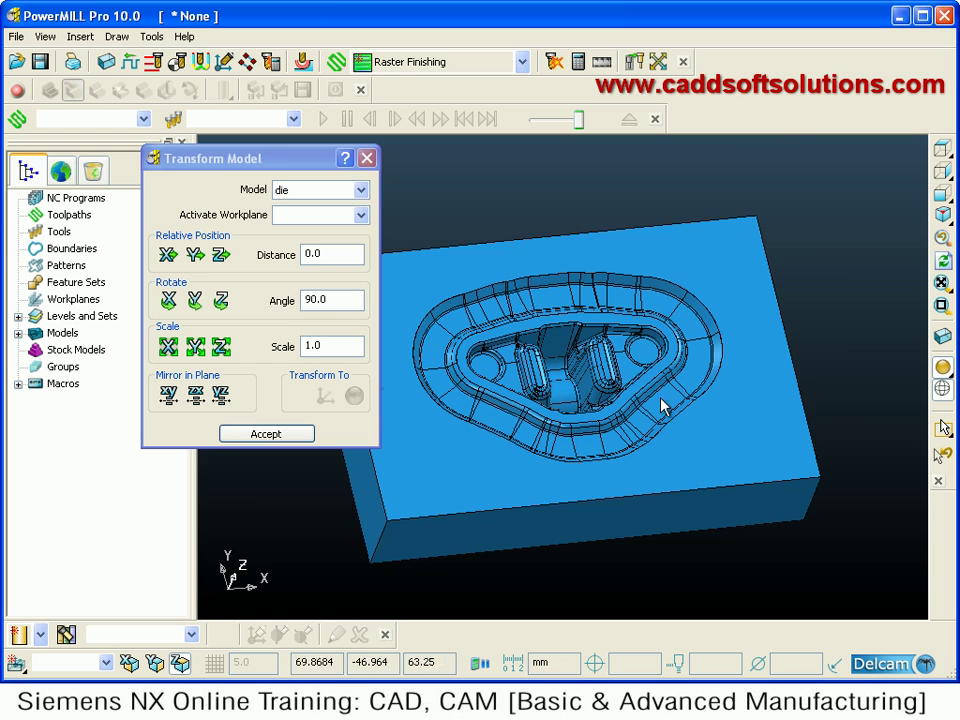
scroll(659, 402, up, 2)
scroll(656, 399, down, 1)
middle_drag(752, 407, 712, 378)
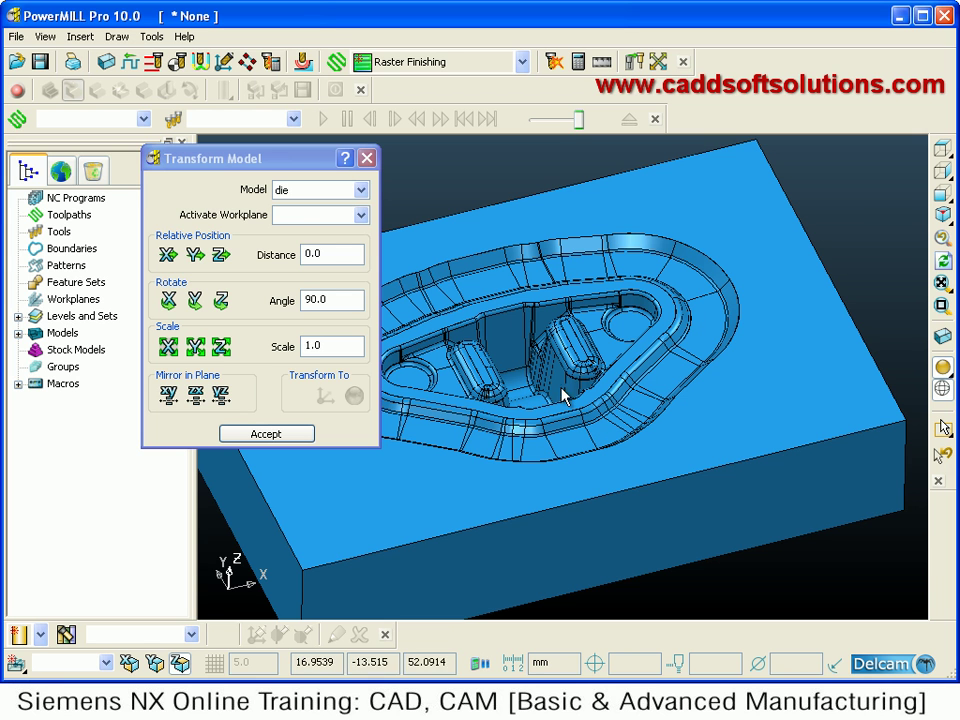
middle_drag(713, 415, 699, 483)
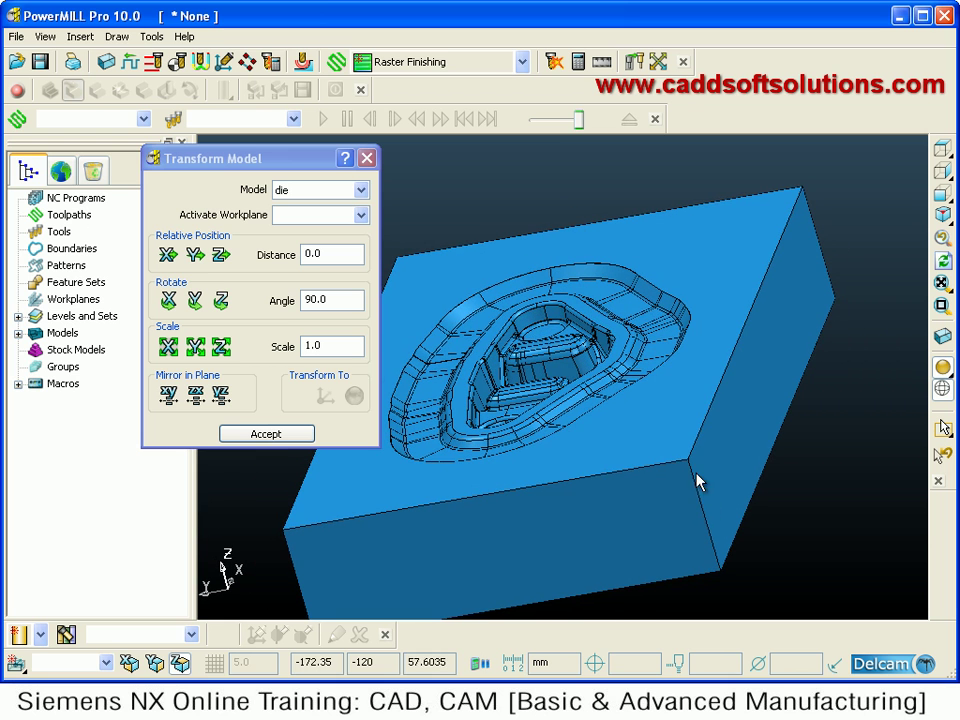
Measure the block's vertical edge corner to corner, read 70.0 mm, and close Measure
click(610, 66)
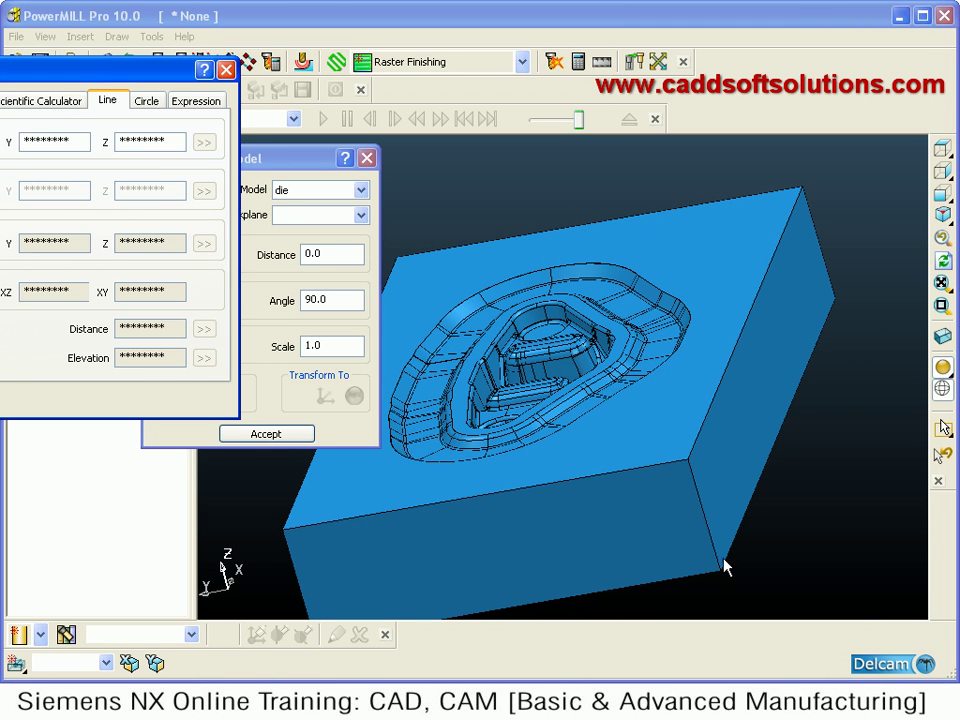
click(718, 486)
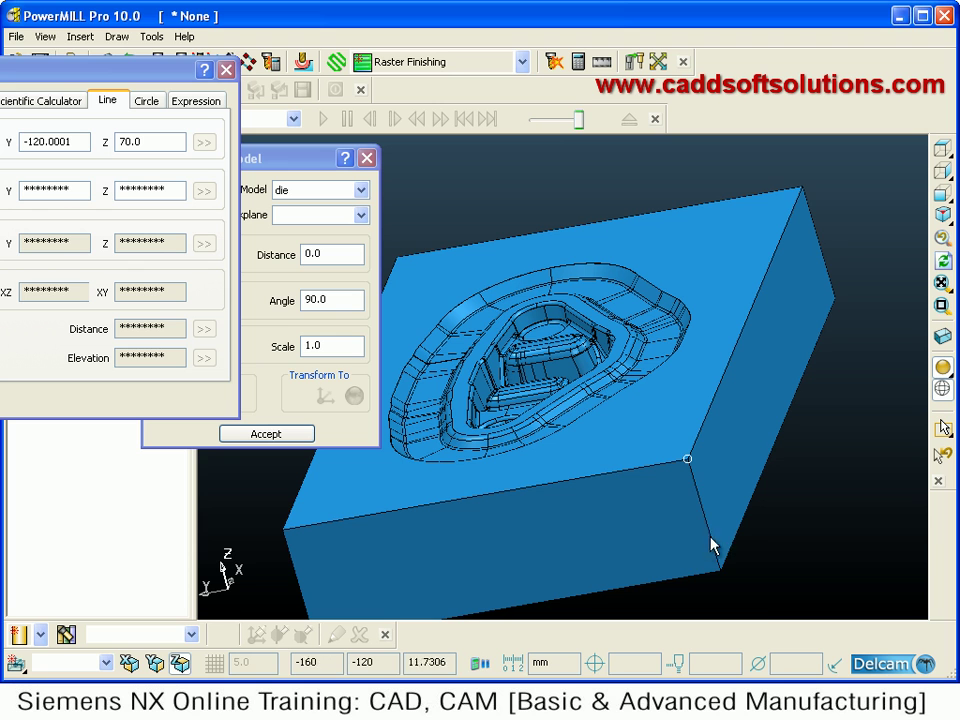
click(767, 606)
drag(156, 328, 111, 334)
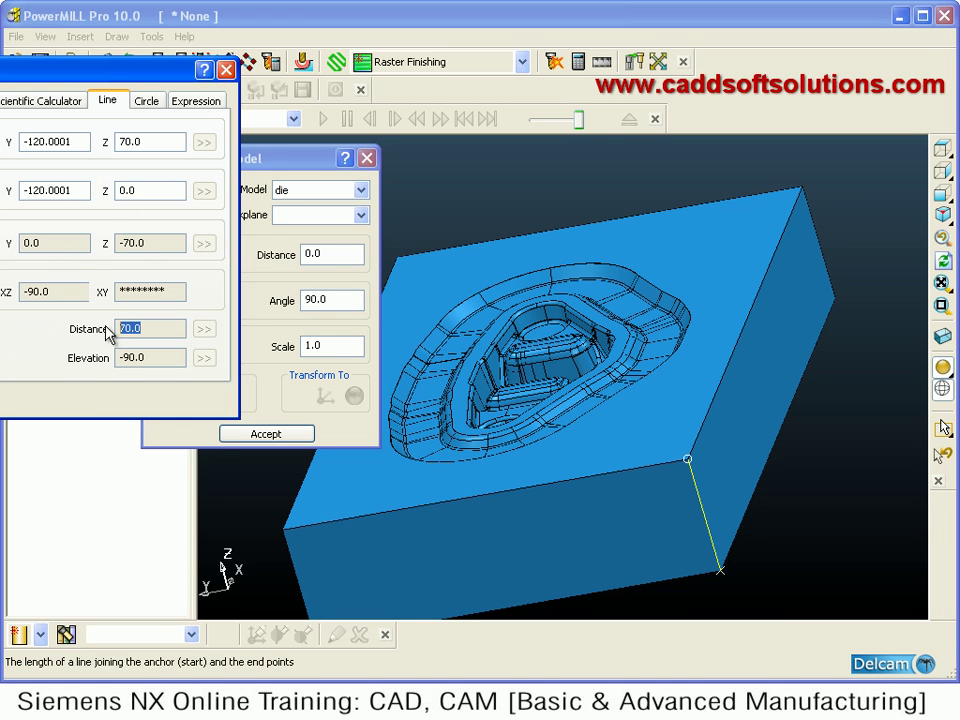
click(226, 69)
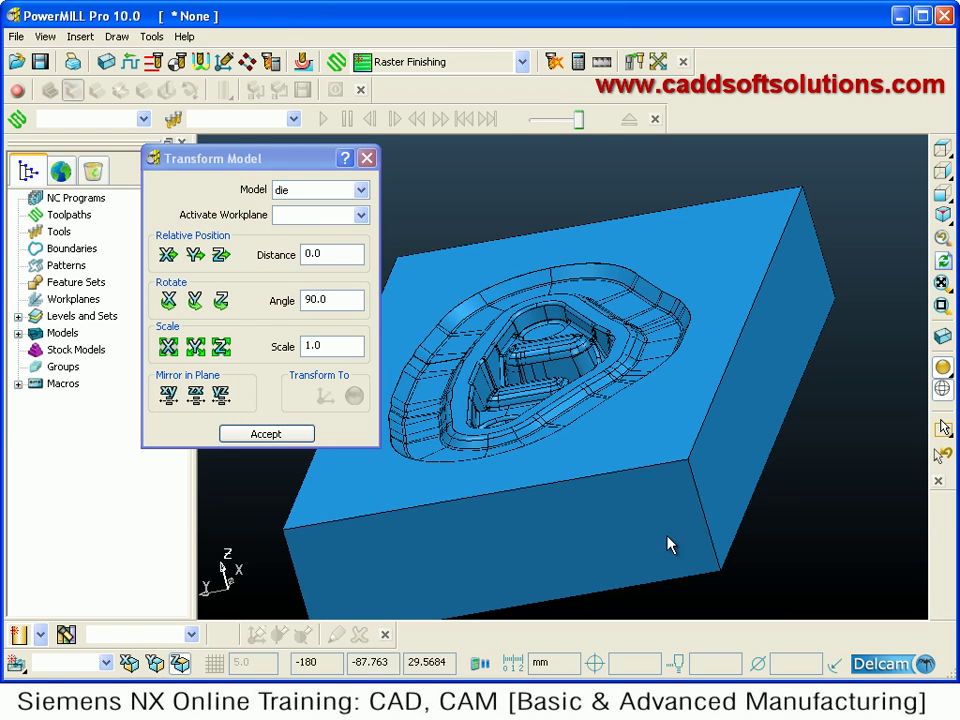
middle_drag(822, 371, 789, 381)
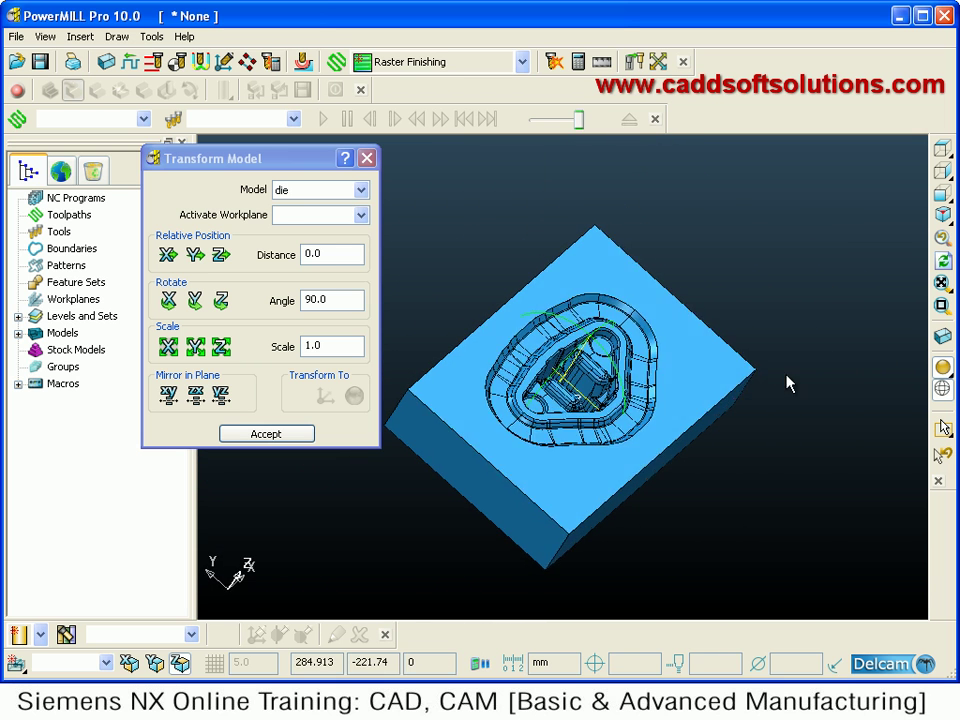
drag(339, 346, 272, 355)
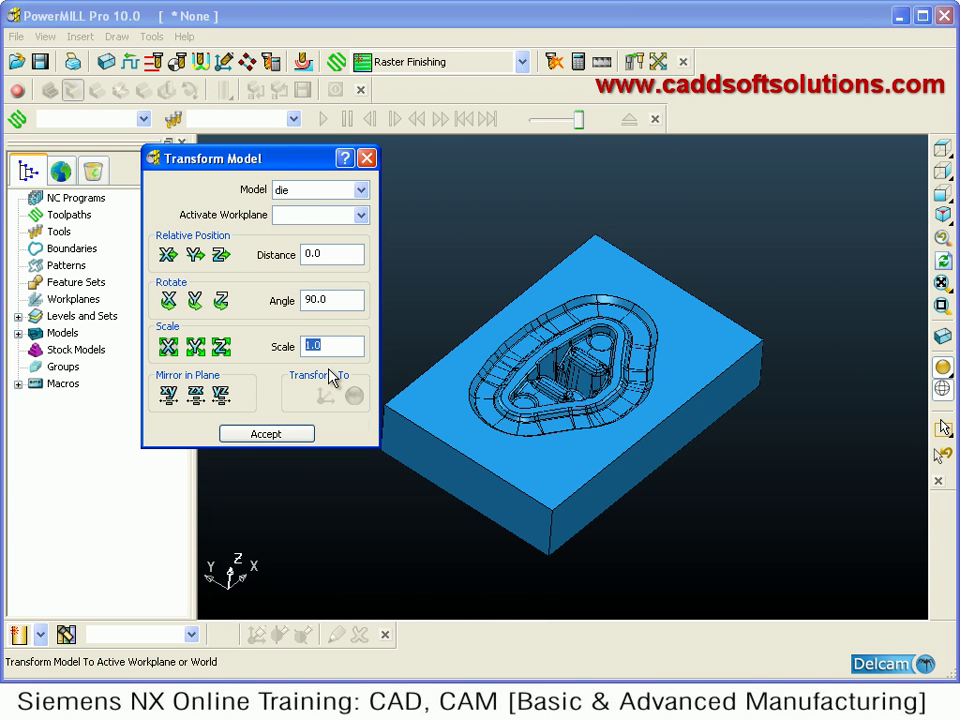
Enter a scale of 2 and apply it along X, Y and Z to the die
text(2)
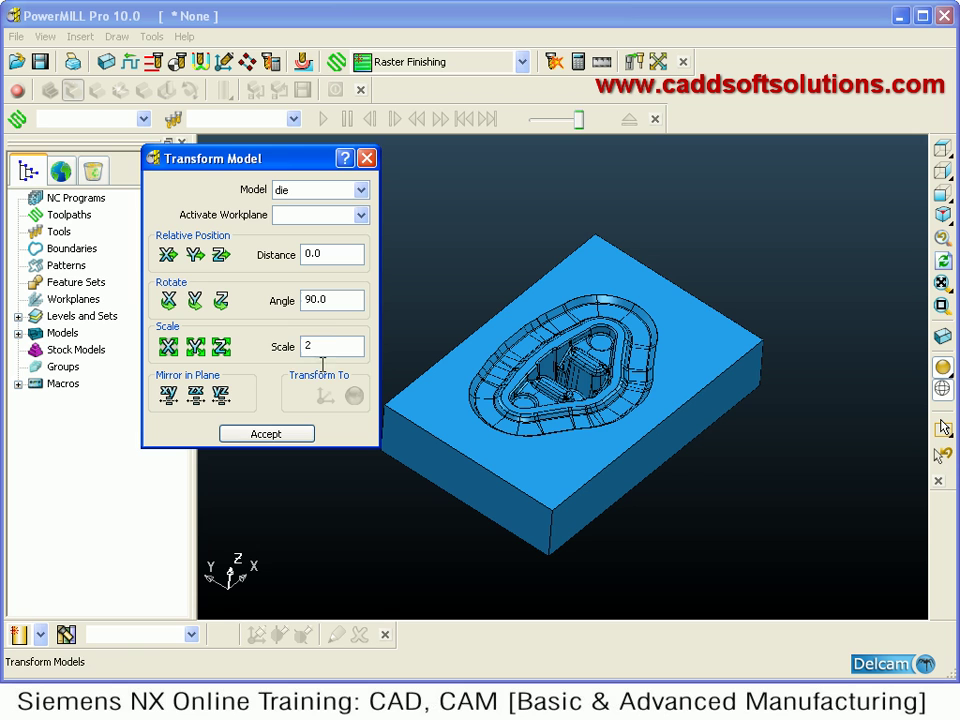
click(168, 347)
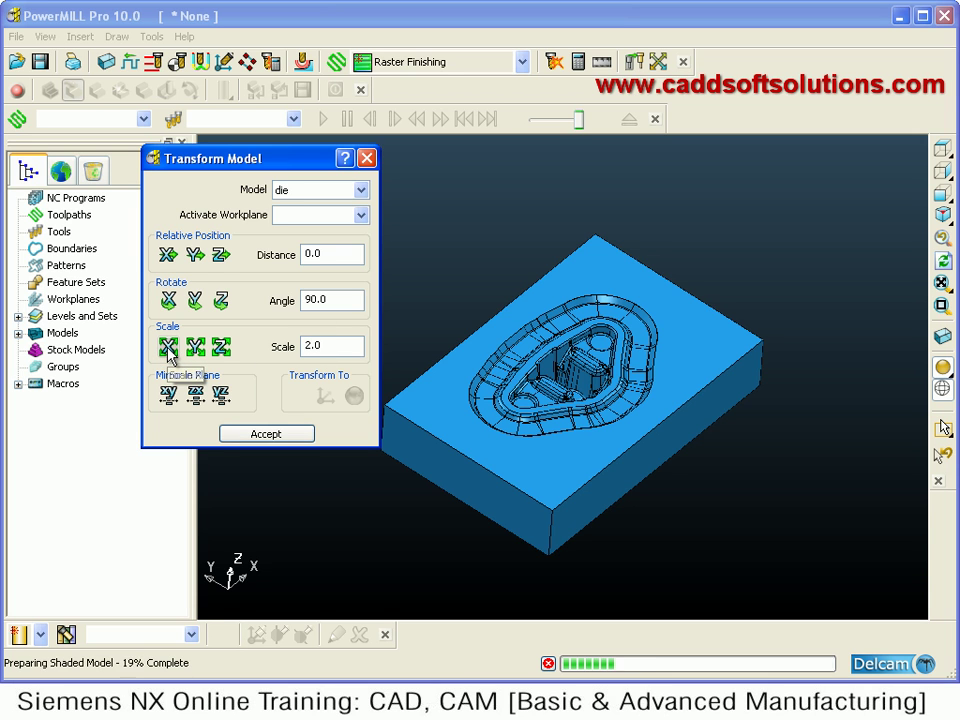
click(196, 347)
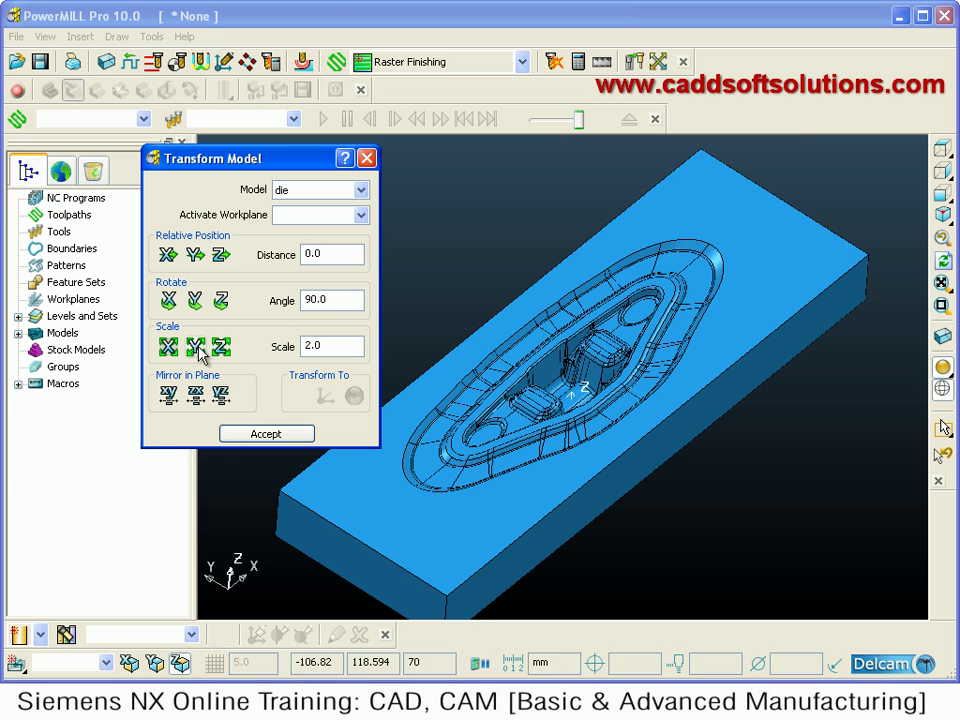
click(219, 350)
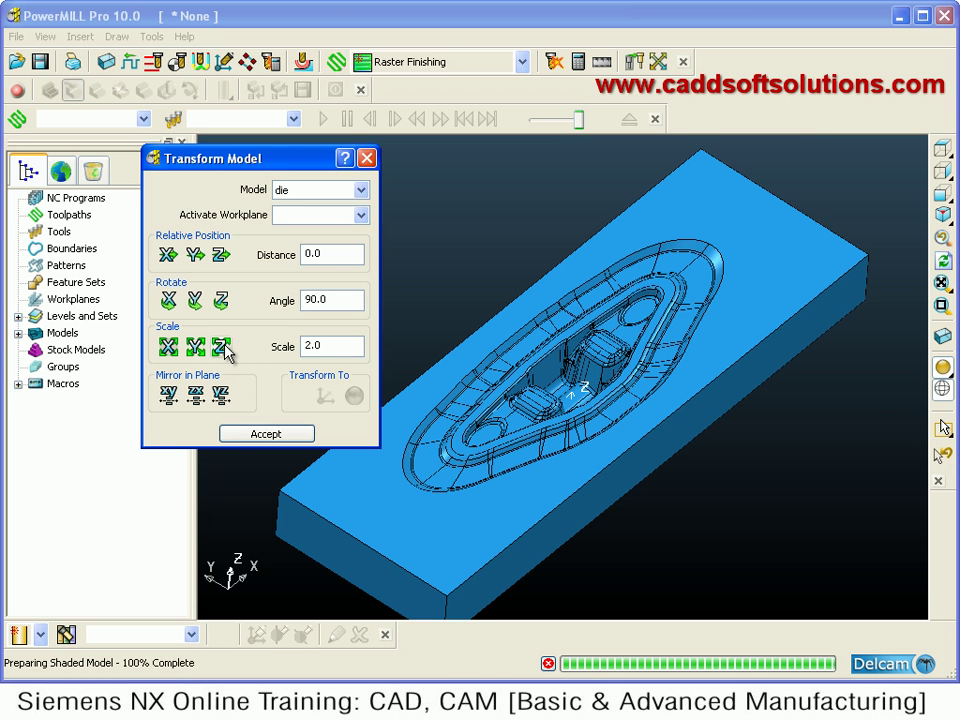
click(222, 348)
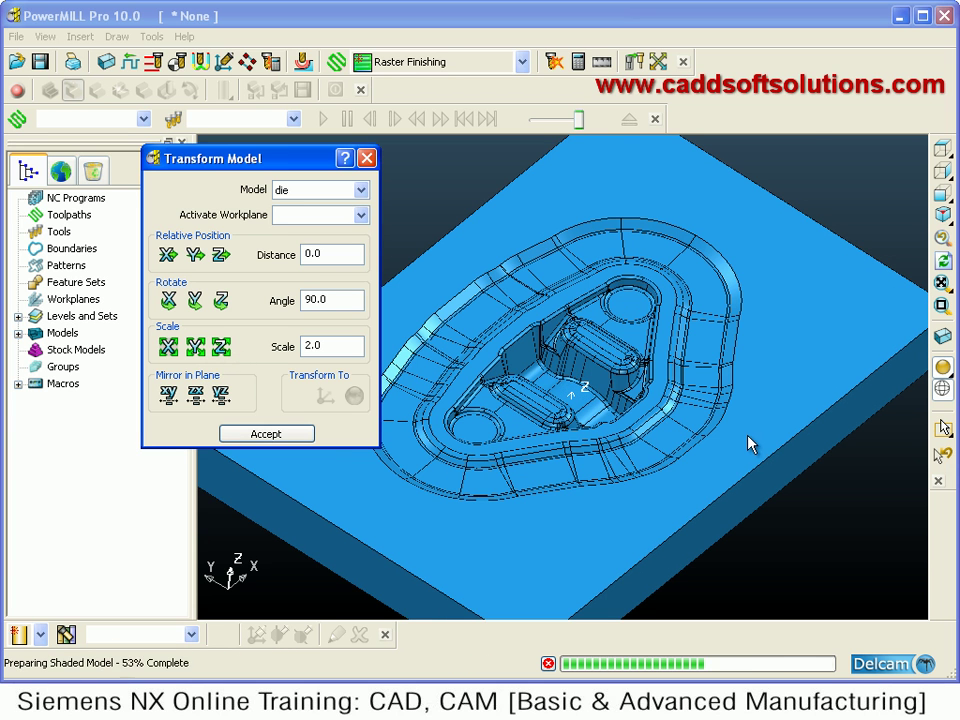
middle_drag(677, 405, 652, 447)
scroll(660, 448, up, 2)
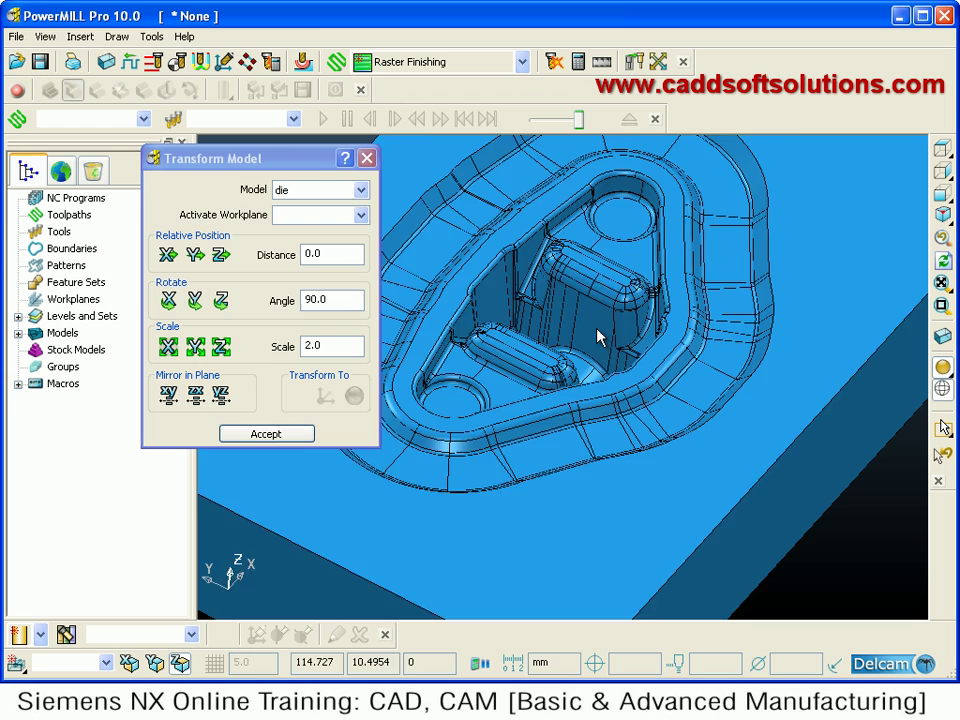
scroll(600, 337, down, 2)
middle_drag(606, 369, 671, 386)
scroll(680, 420, up, 2)
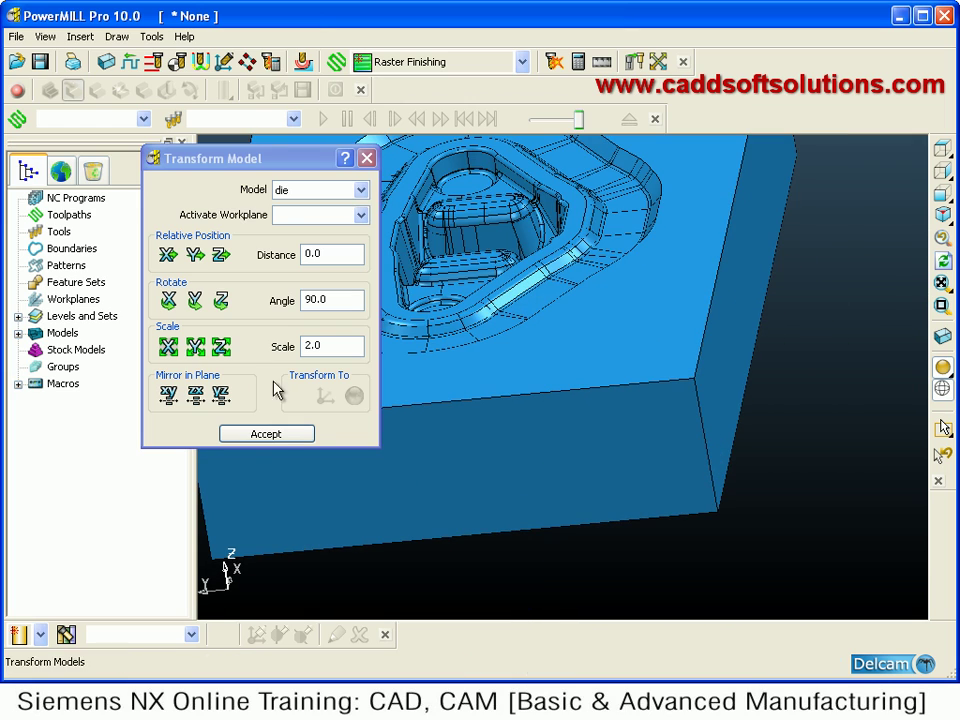
Accept the ×2 scaling and measure the enlarged vertical edge at 140.0 mm
click(287, 441)
click(601, 62)
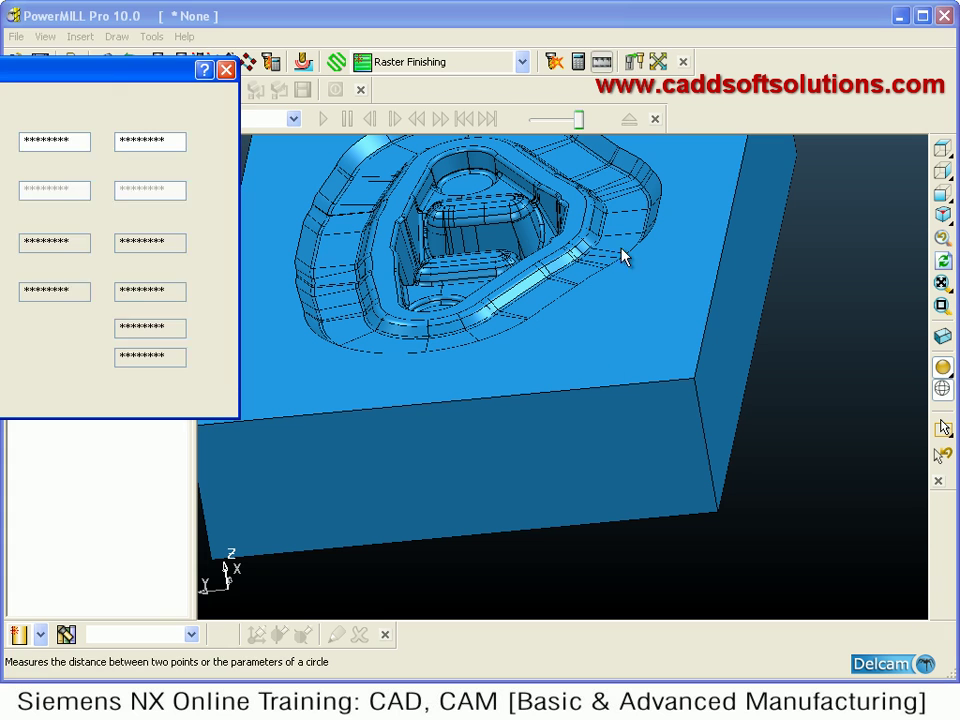
drag(135, 70, 405, 148)
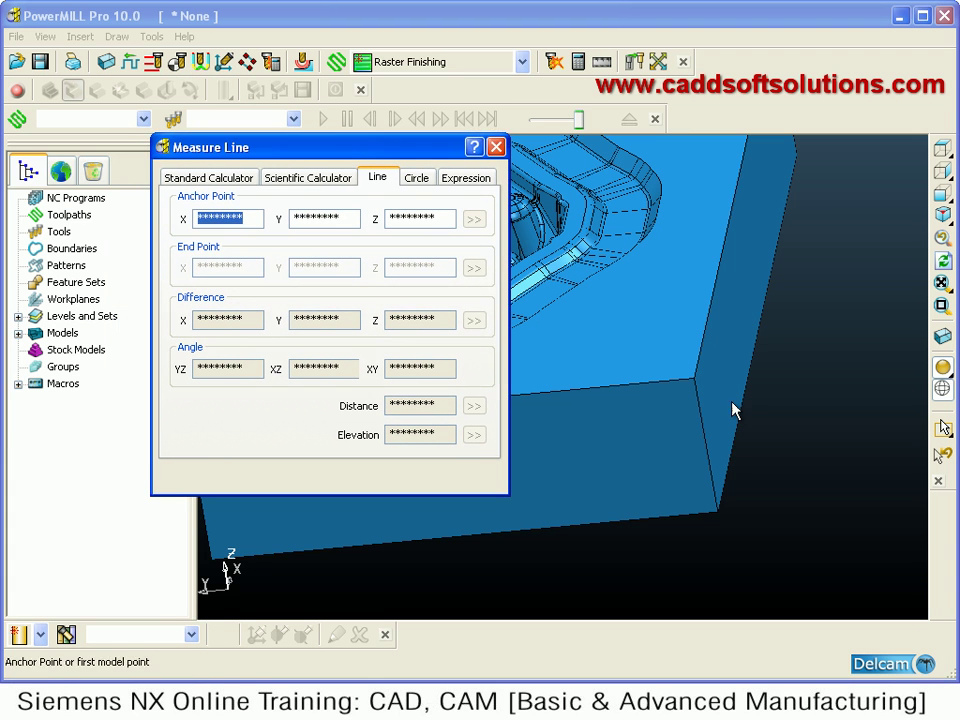
click(694, 378)
click(717, 510)
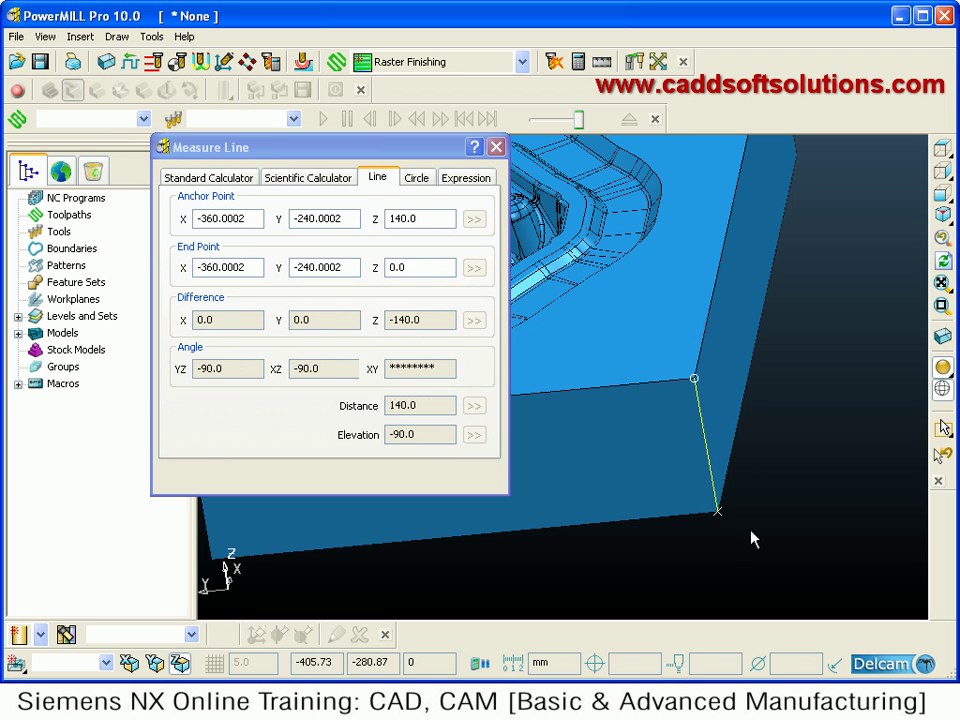
click(496, 147)
scroll(589, 443, down, 5)
middle_drag(589, 443, 520, 553)
scroll(589, 414, up, 5)
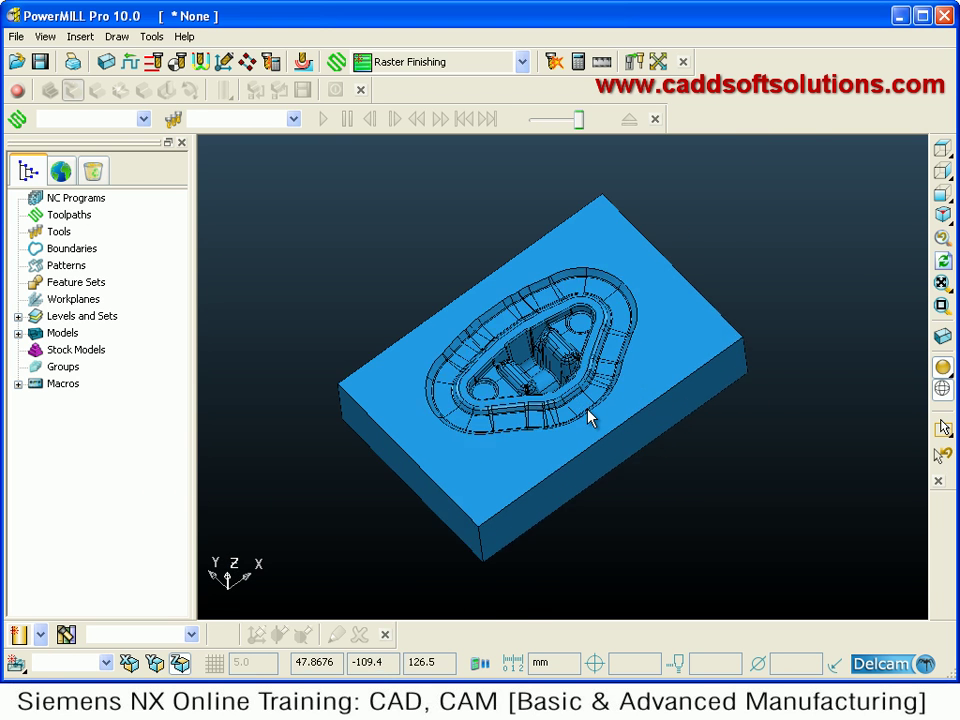
Reopen the die's Transform Model dialog via Edit > Transform, showing angle 90.0 and scale 2.0
right_click(613, 330)
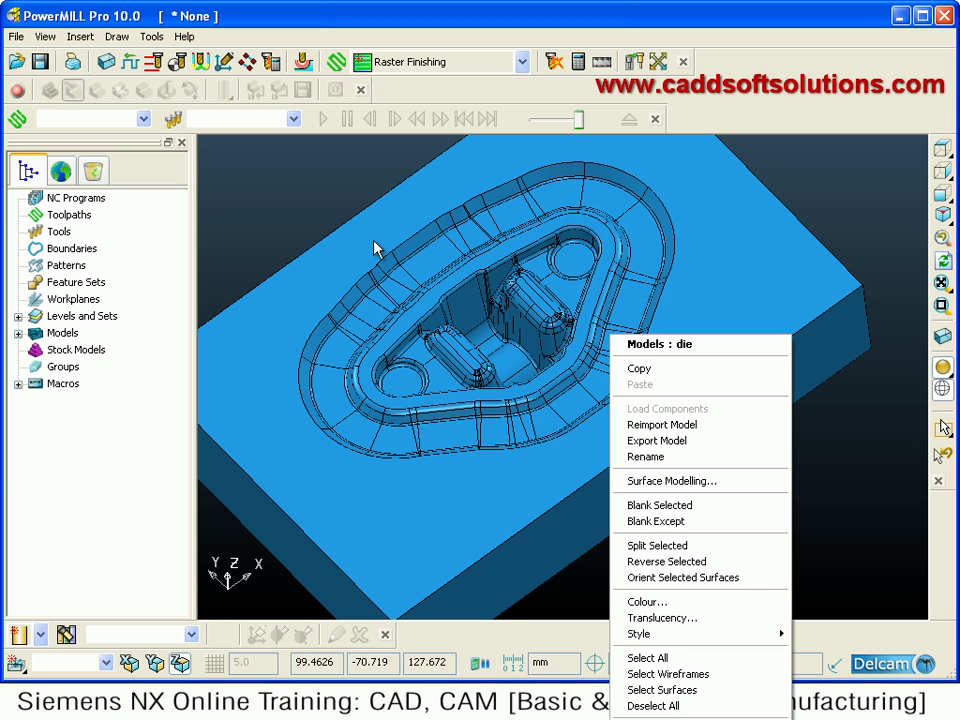
right_click(453, 172)
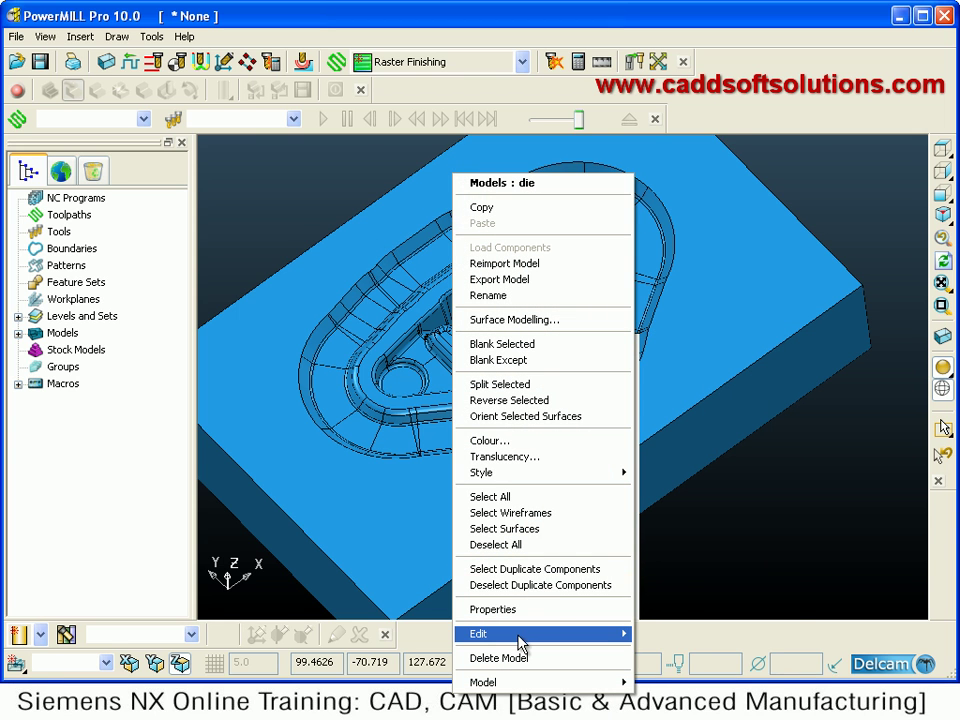
mouse_move(637, 637)
click(672, 634)
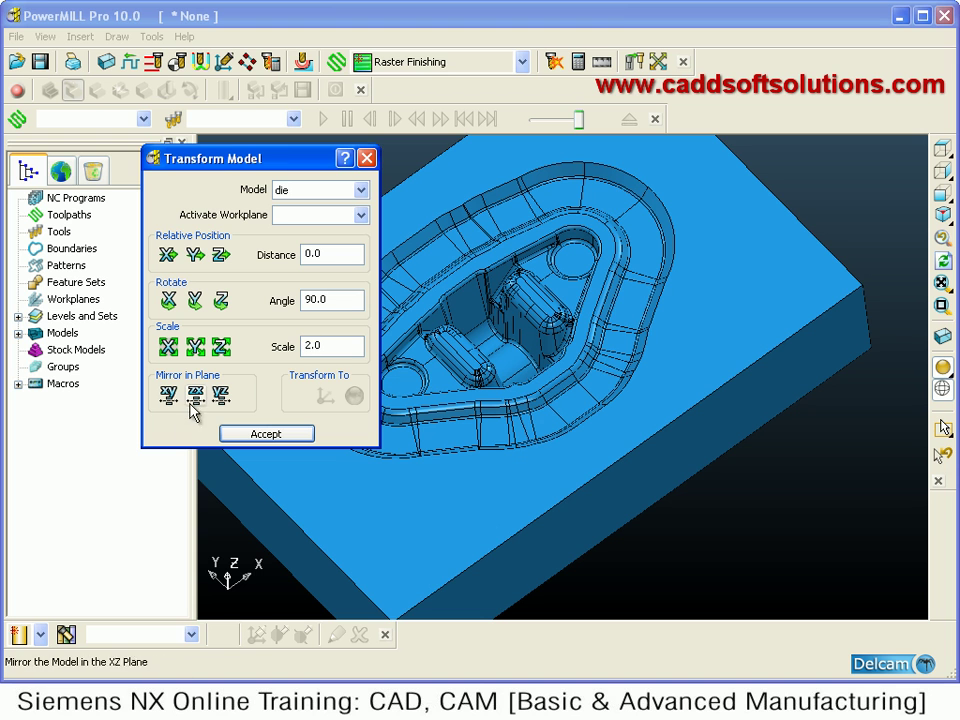
Mirror the die in the YZ and XY planes, then accept the Transform Model dialog
middle_drag(574, 452, 478, 494)
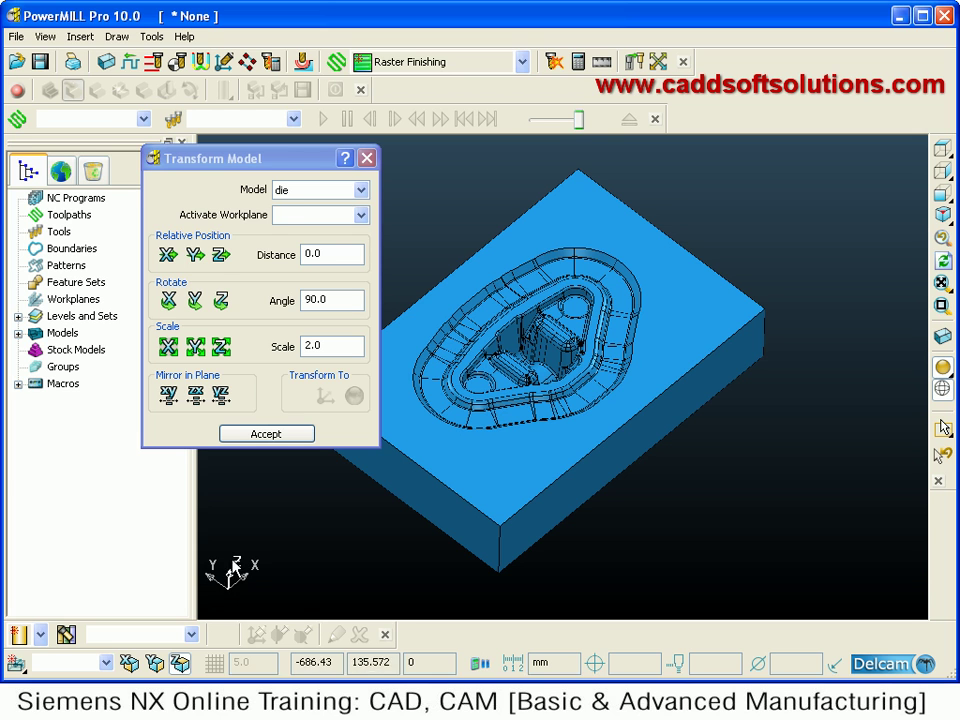
click(222, 397)
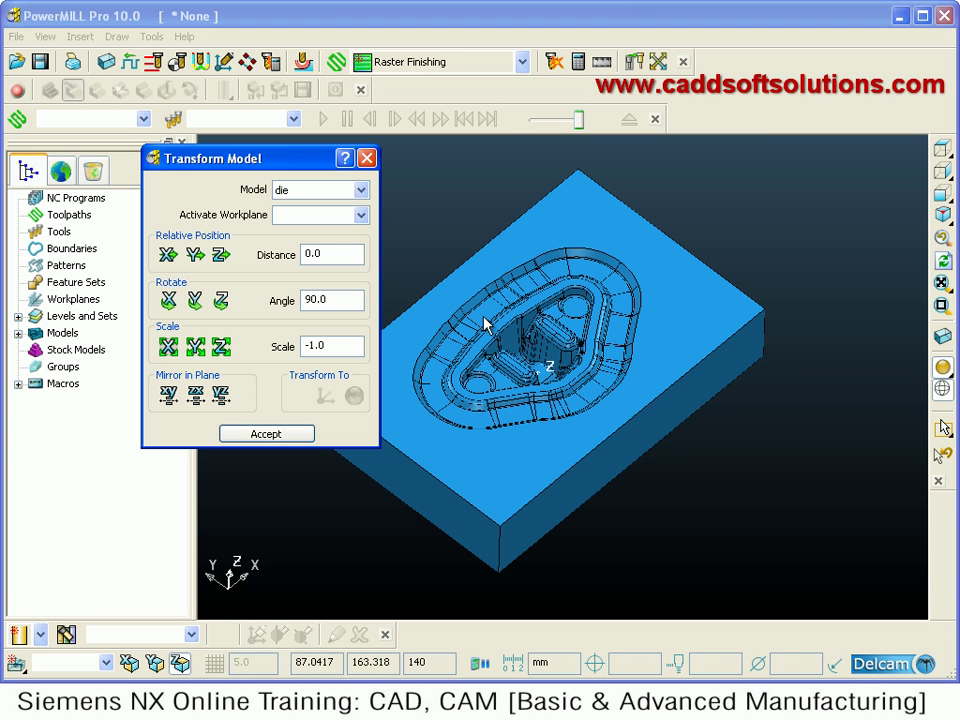
scroll(565, 397, up, 4)
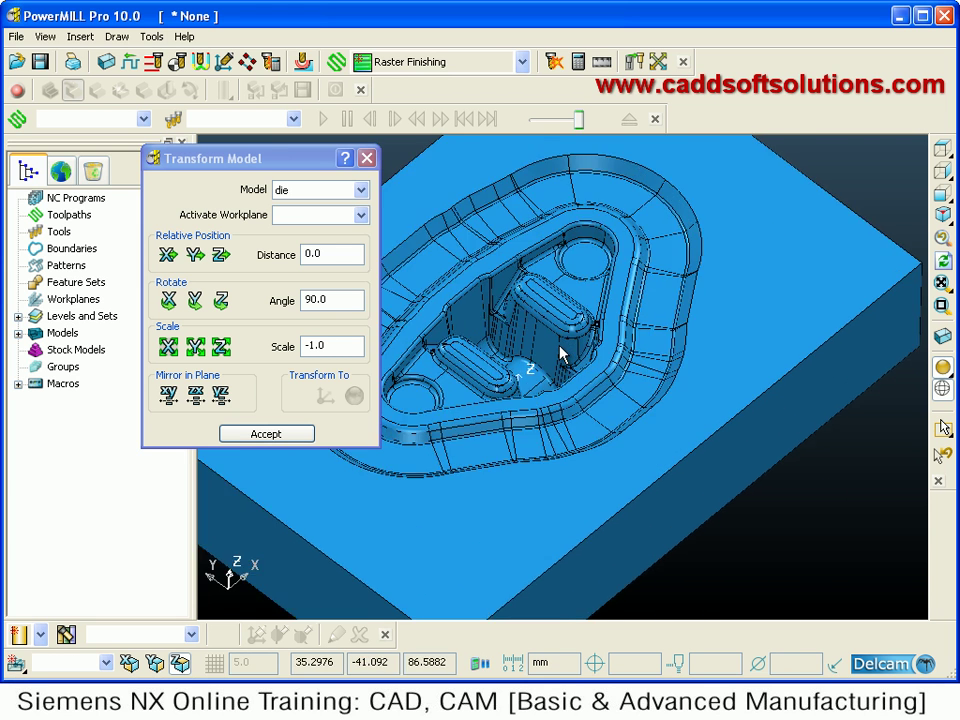
scroll(579, 369, down, 4)
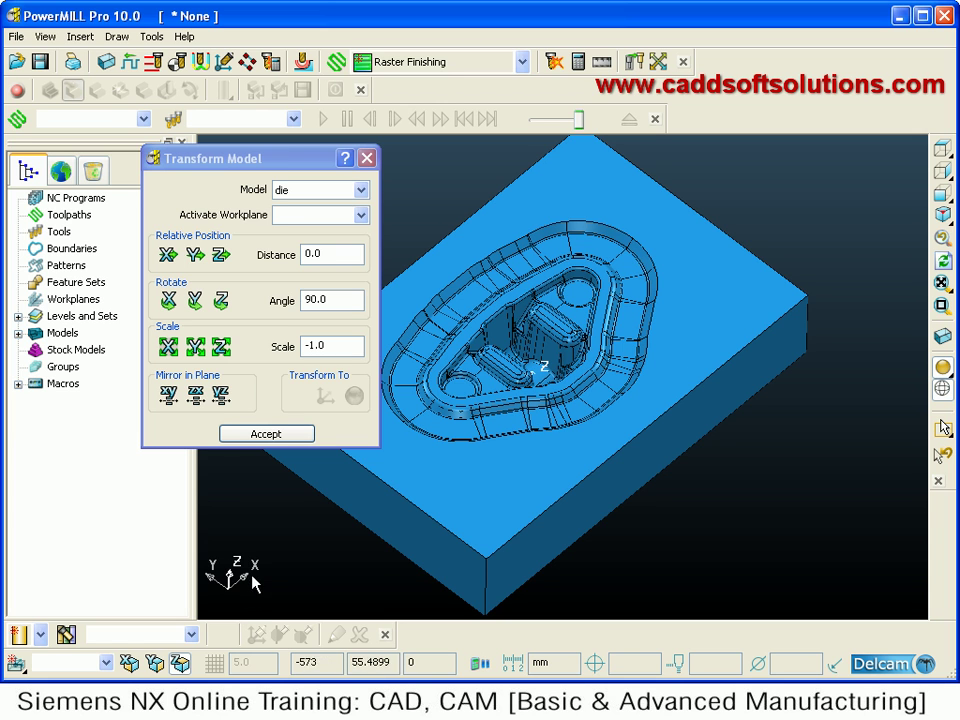
click(197, 398)
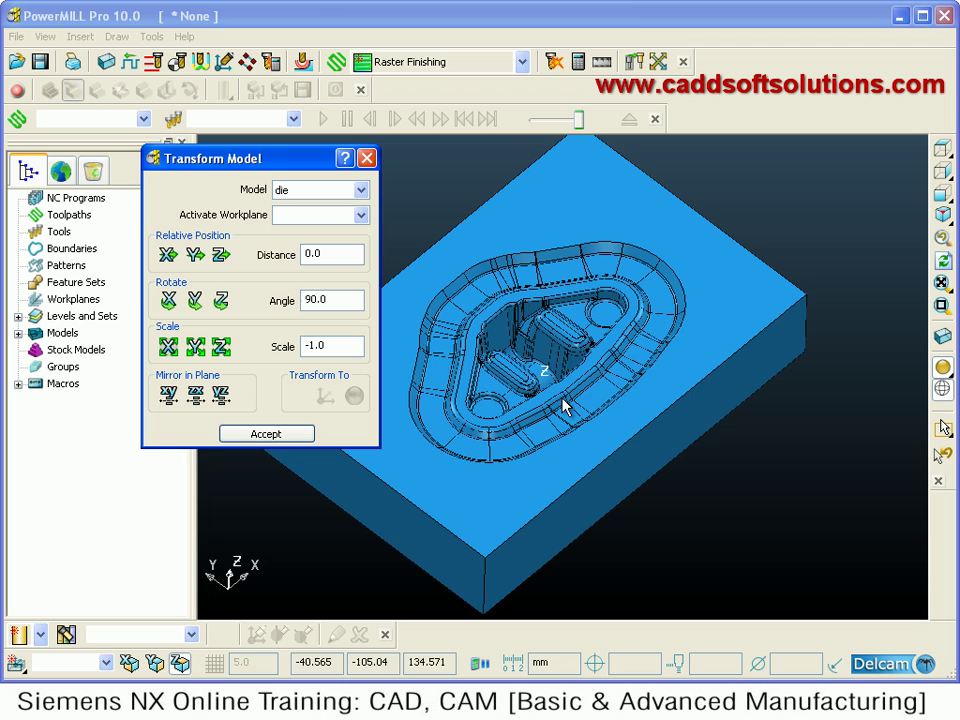
middle_drag(531, 328, 617, 349)
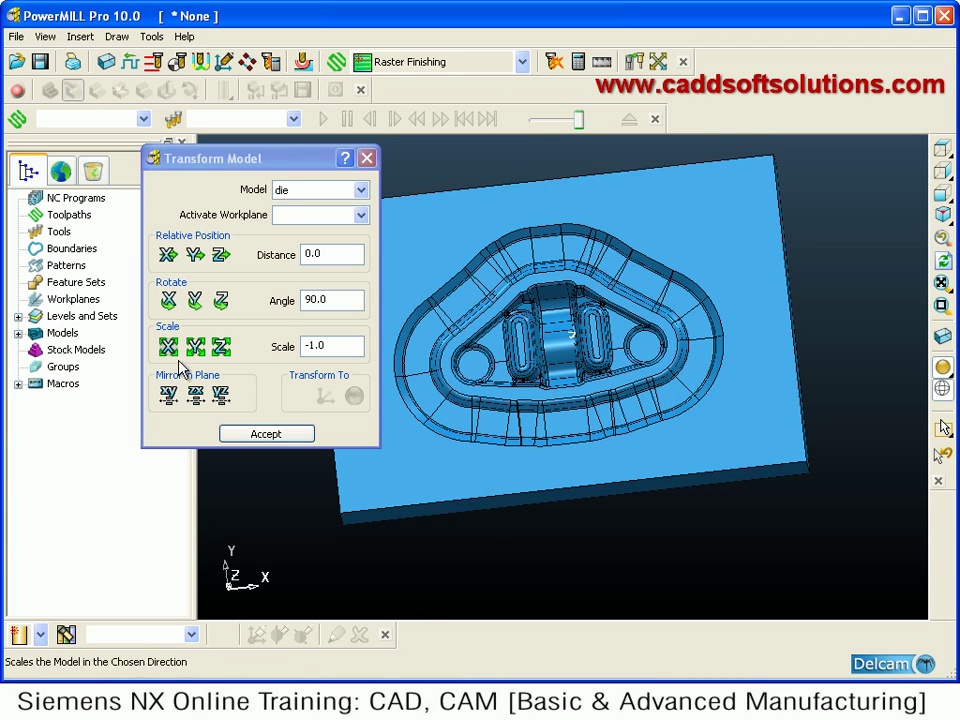
click(262, 435)
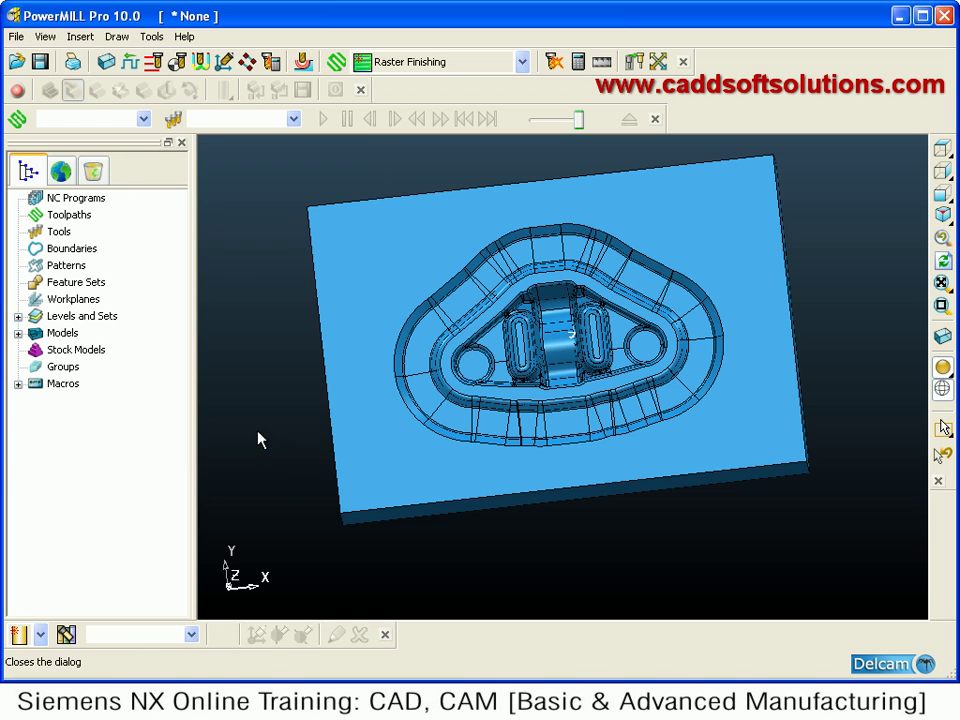